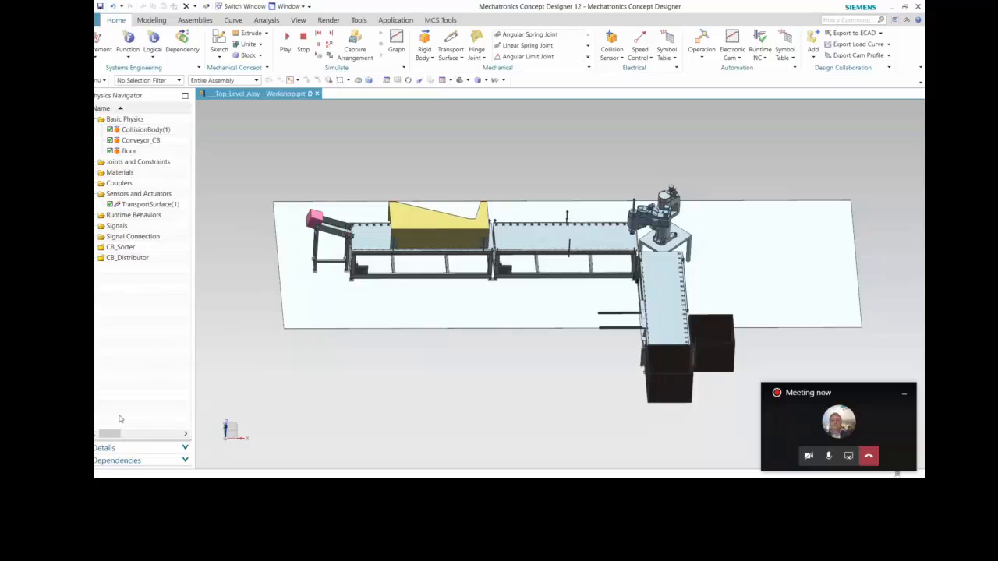
Step: Examine the runtime inspector, the assembly structure in a widened navigator and the reuse library, and return to the physics navigator
left_click(86, 141)
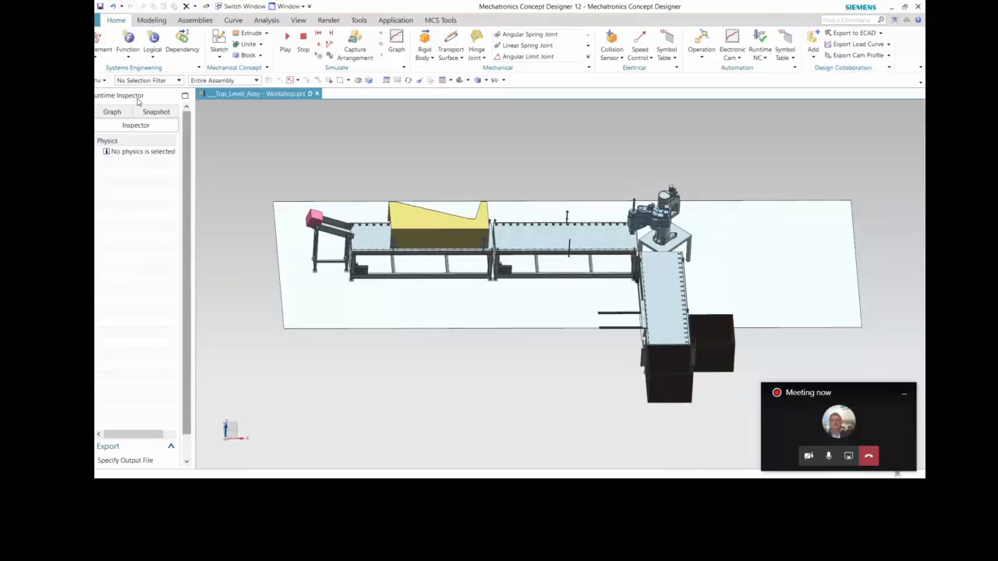
left_click(86, 188)
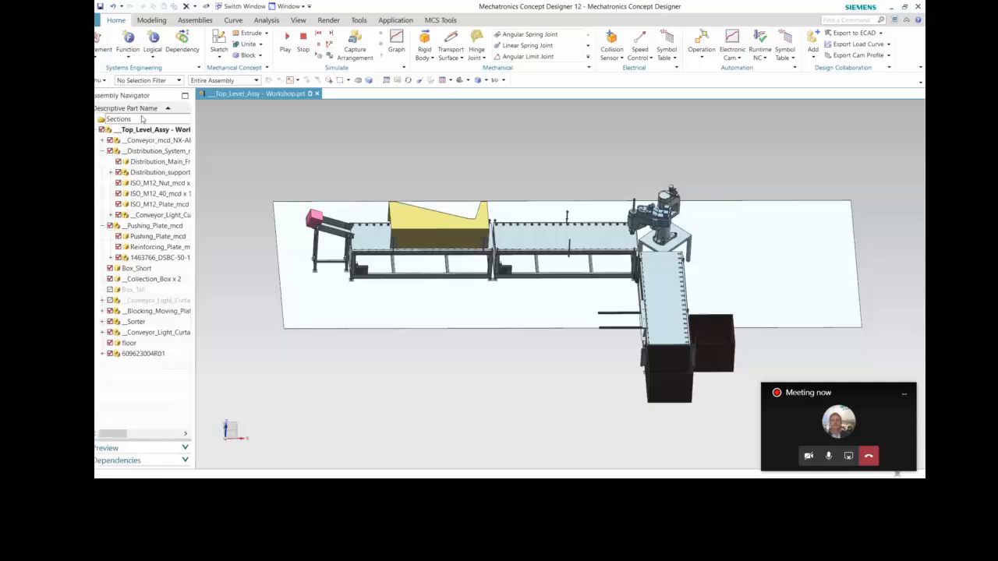
left_click_drag(194, 116, 255, 116)
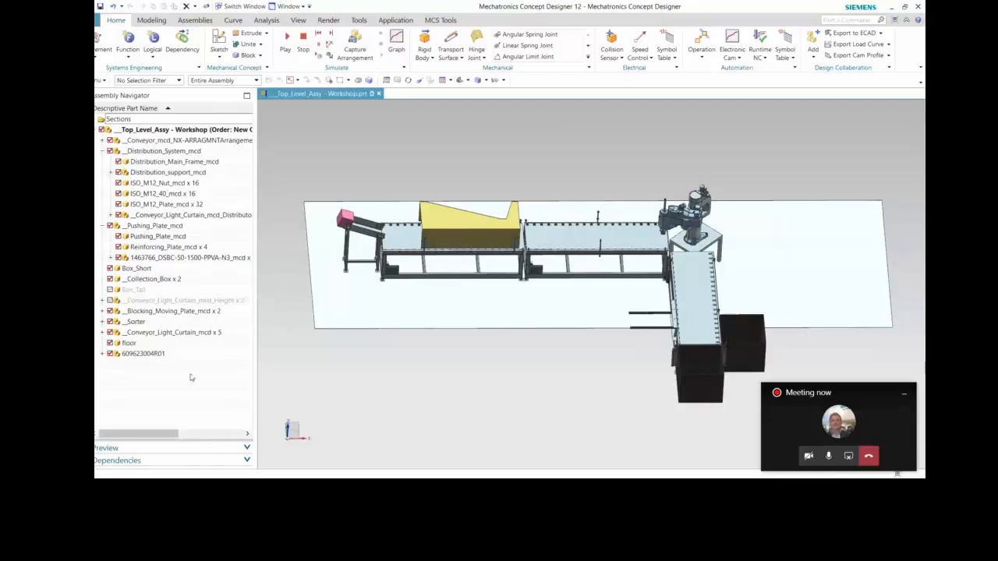
left_click(87, 194)
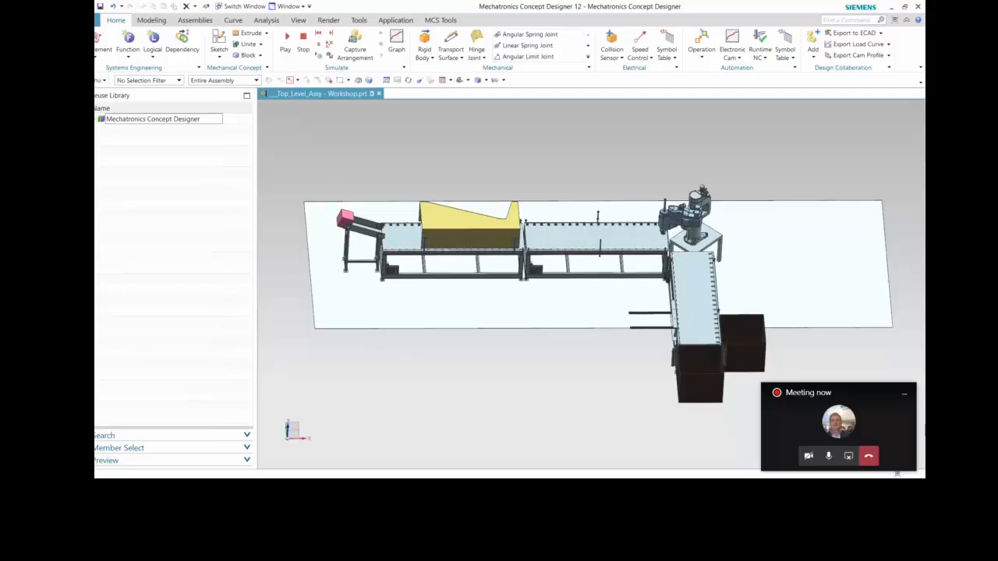
left_click(86, 125)
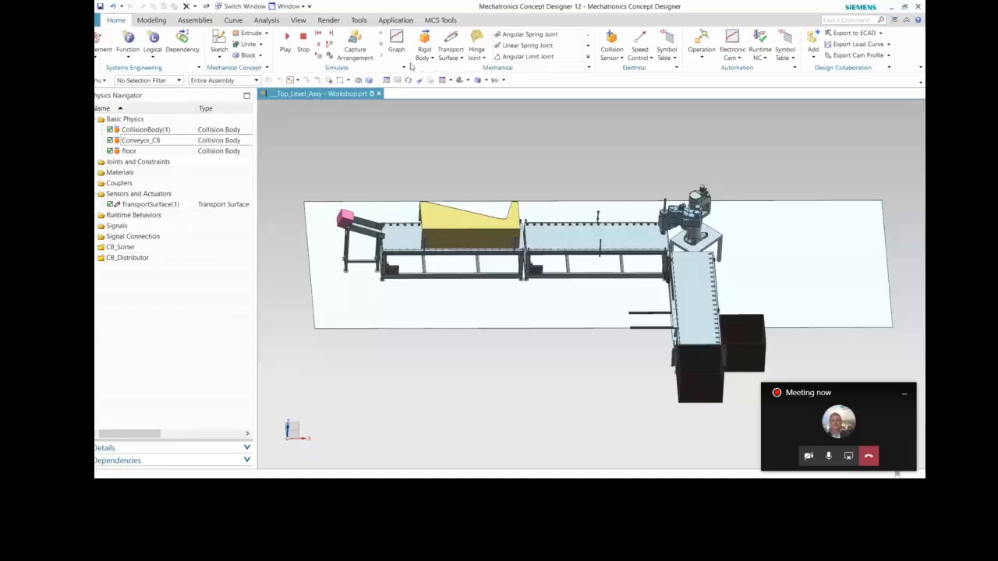
Step: Review the available rigid body, collision, joint, constraint, coupler, sensor and actuator commands
left_click(424, 57)
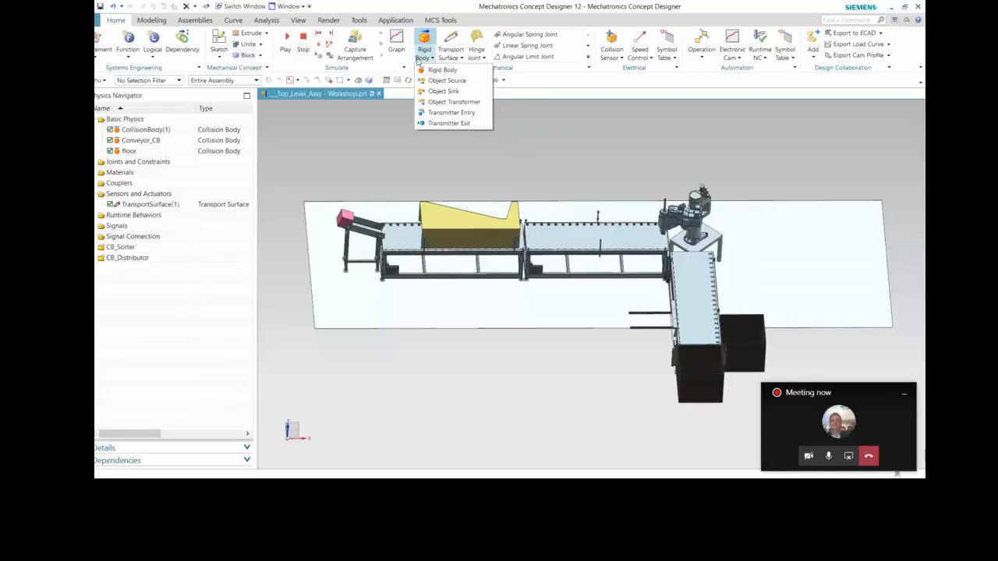
left_click(450, 55)
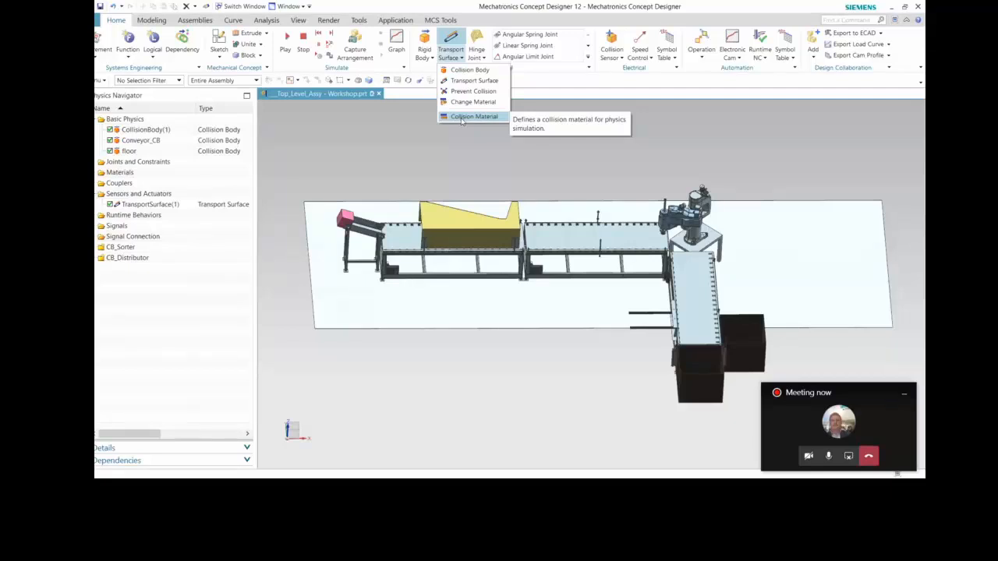
left_click(478, 58)
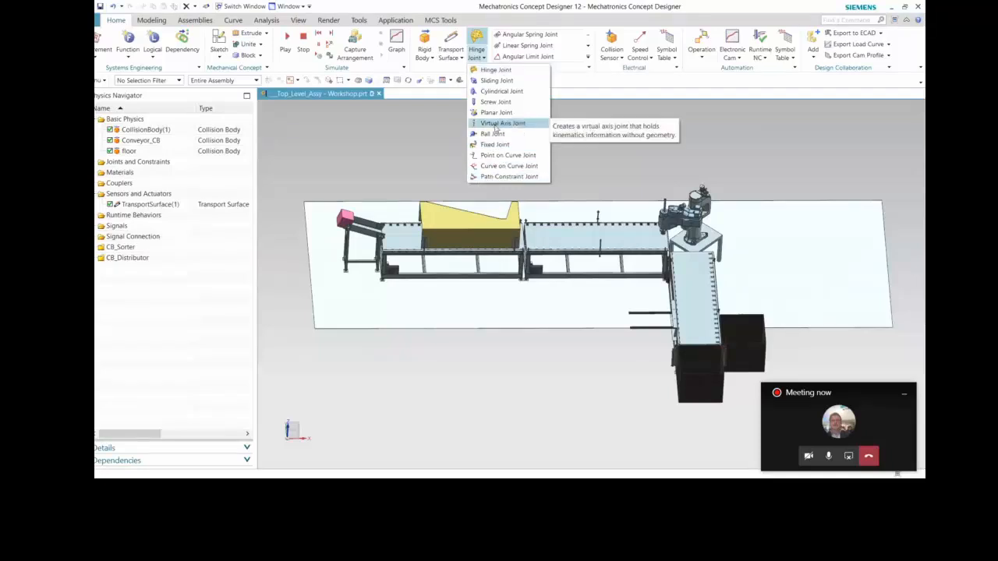
left_click(588, 58)
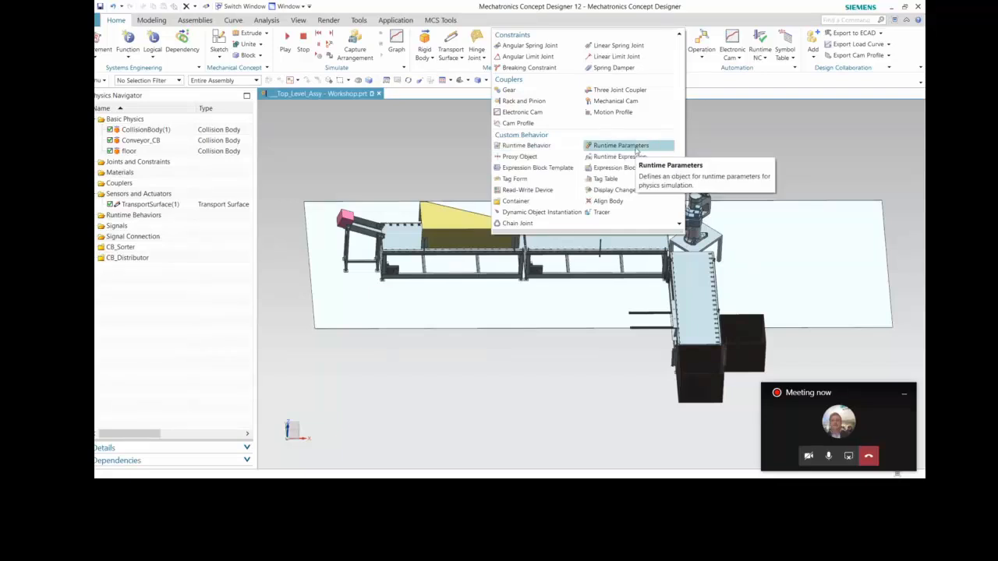
left_click(827, 135)
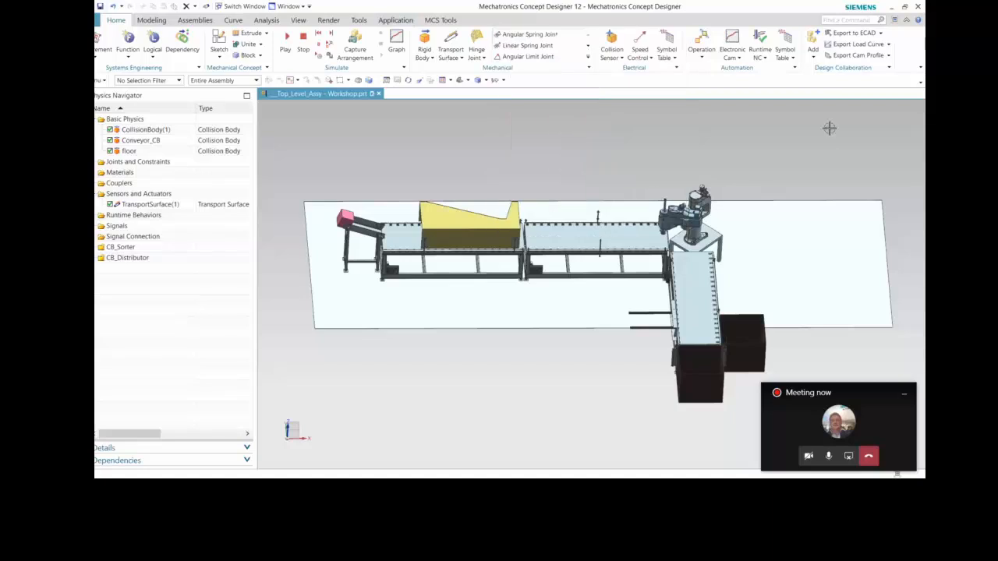
left_click(612, 56)
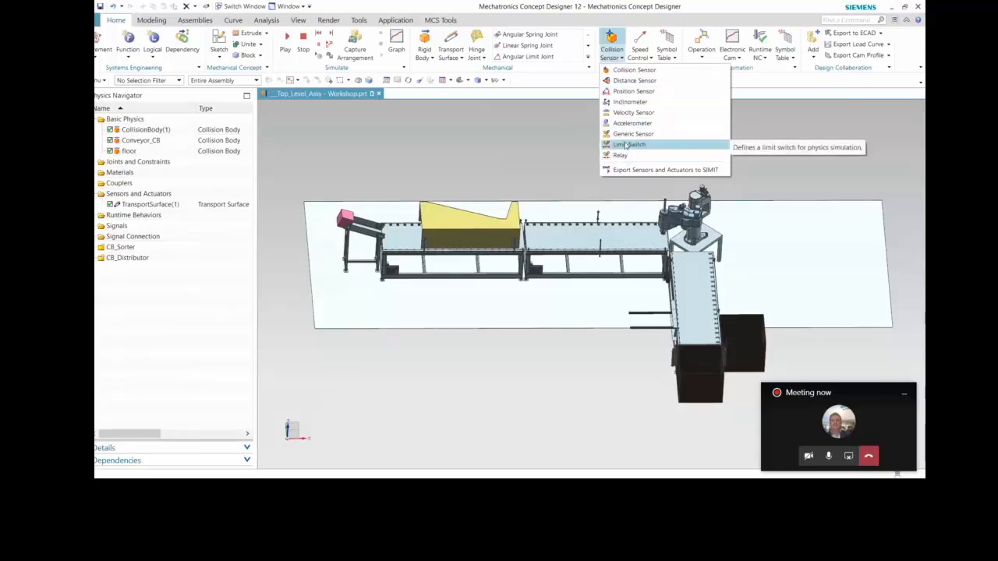
left_click(548, 159)
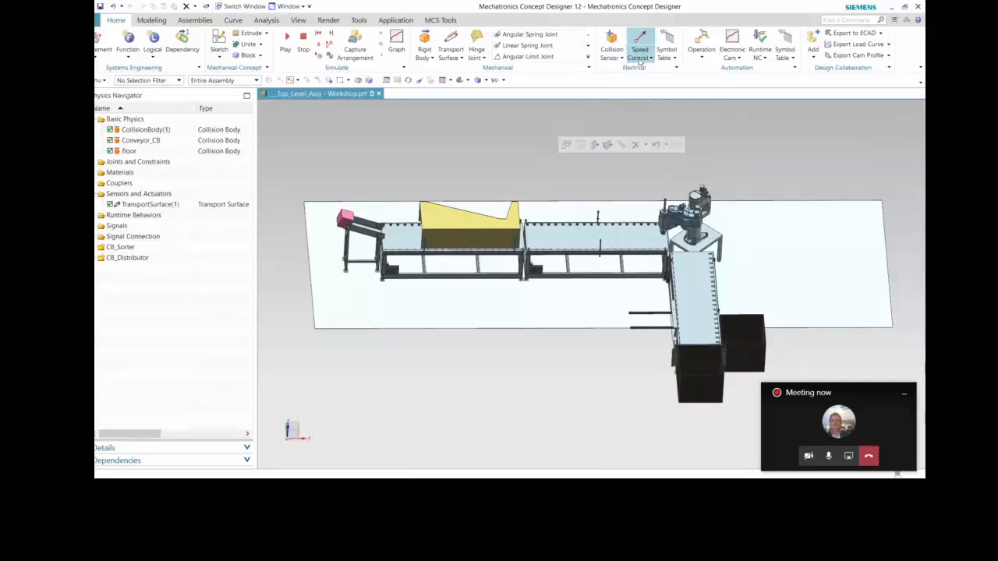
left_click(639, 59)
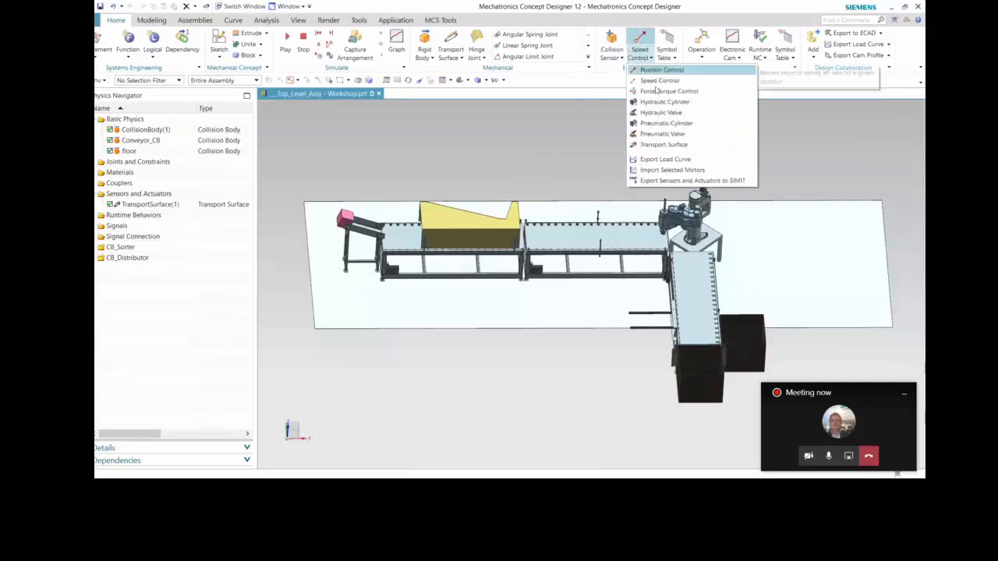
left_click(700, 133)
left_click(545, 138)
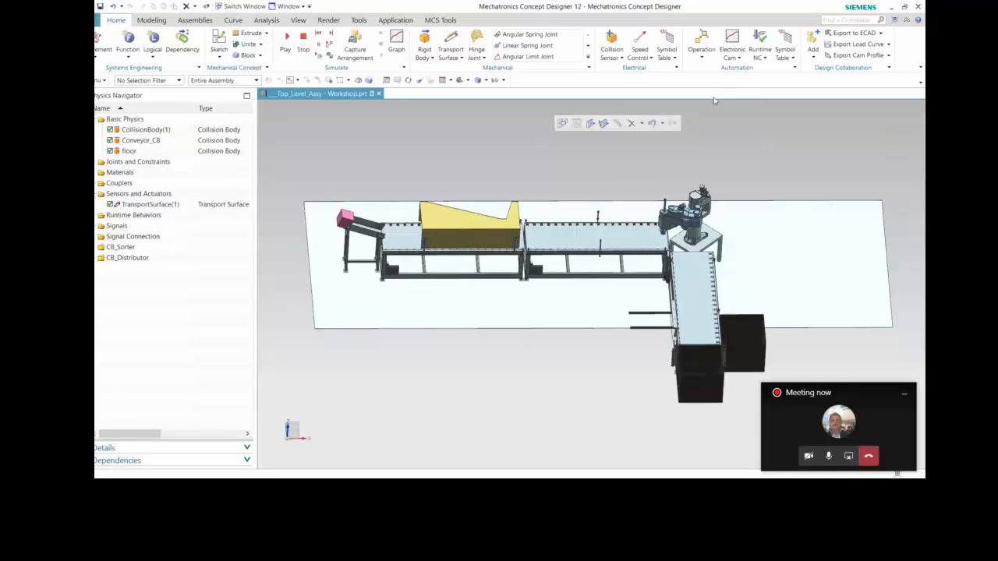
Step: Run the simulation briefly without a rigid body on the pink box and stop it
left_click(286, 43)
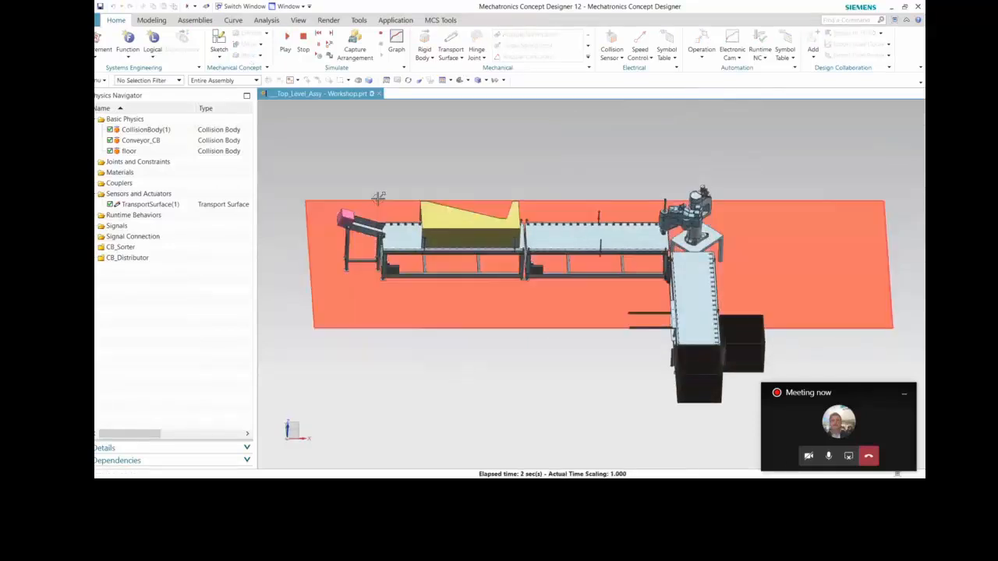
left_click(303, 43)
Step: Define the pink box as a rigid body with automatic mass properties and test it in a short simulation run
left_click(424, 45)
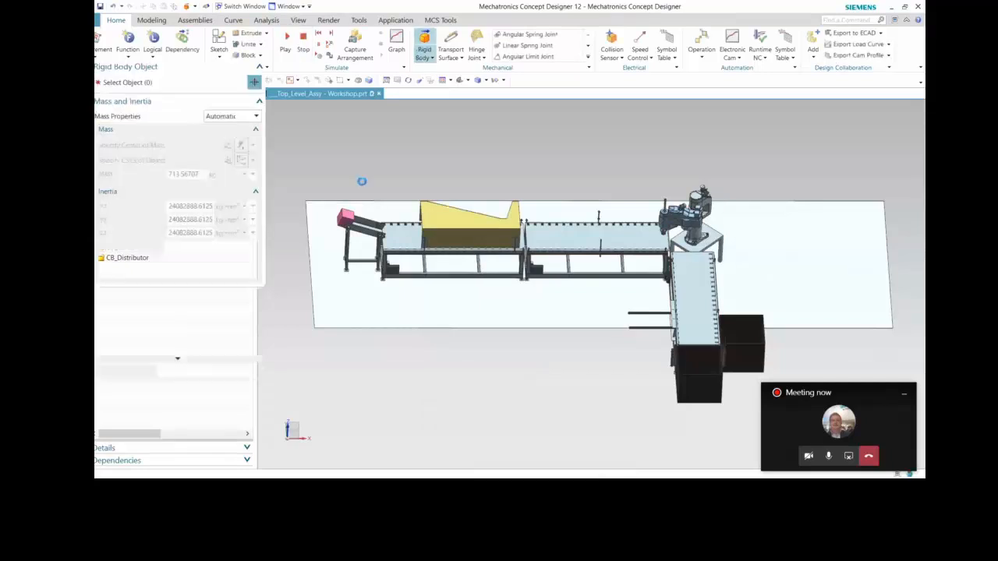
left_click(345, 219)
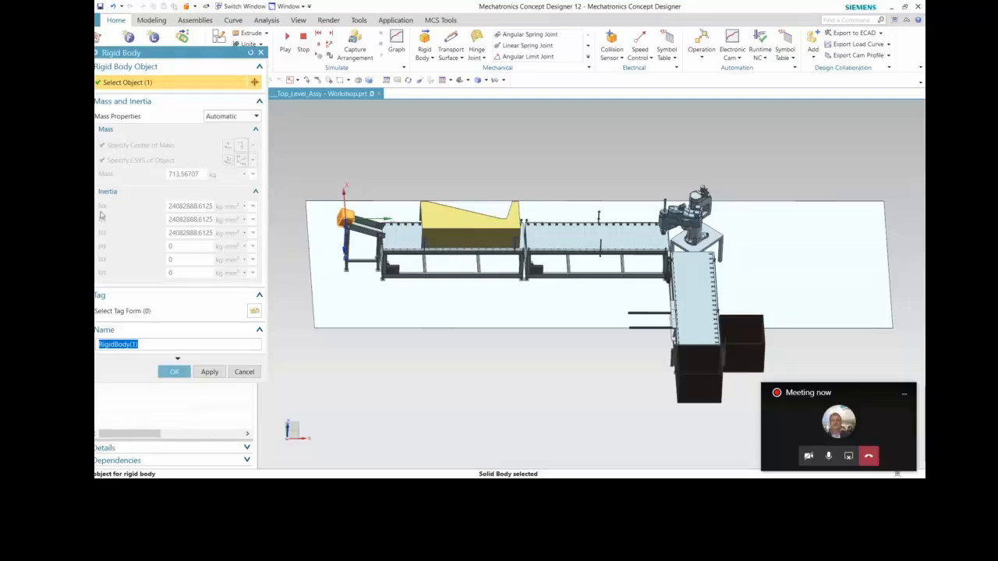
left_click(175, 372)
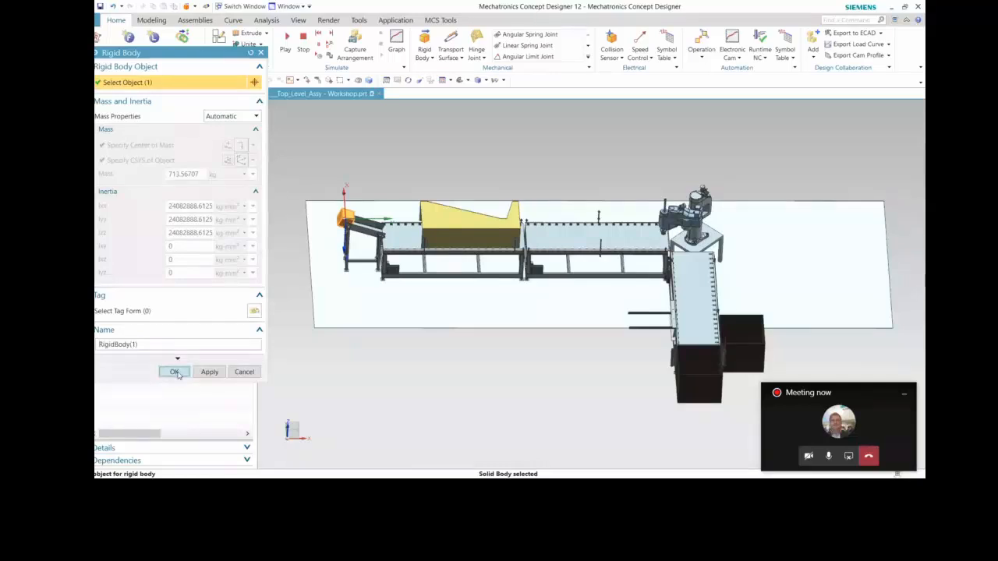
left_click(285, 43)
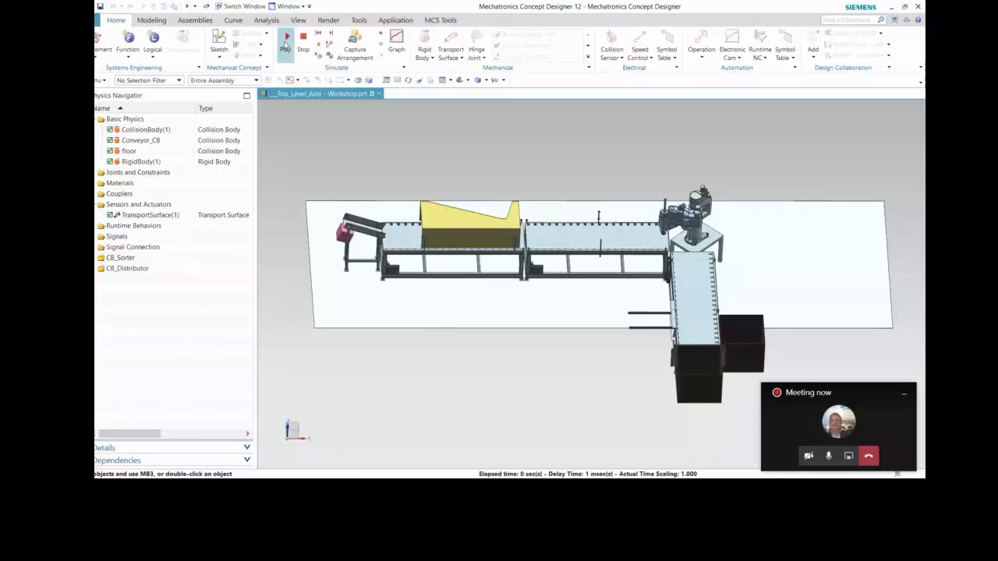
left_click(304, 47)
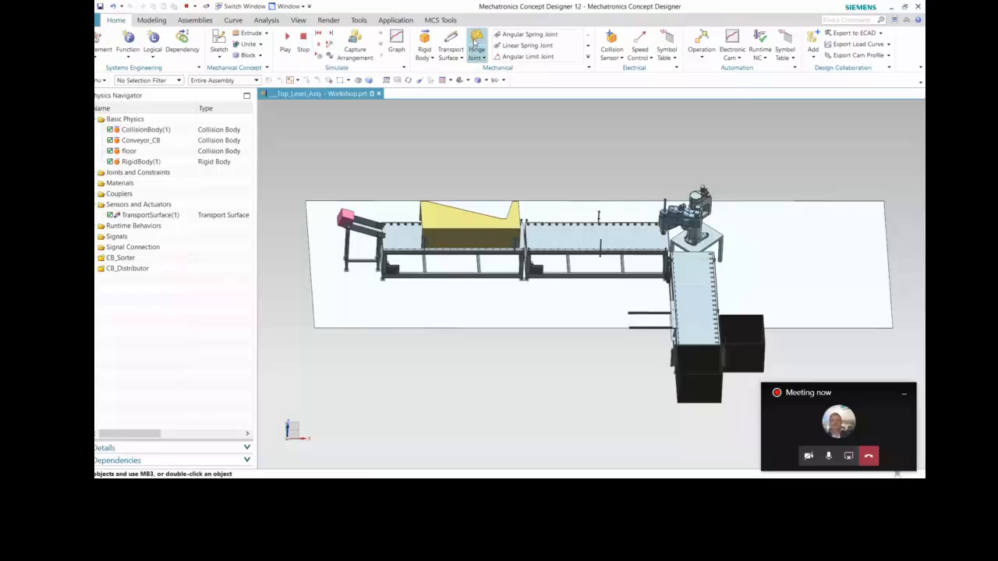
Step: Add a collision body with an automatic Box shape to the pink box and test it in a short simulation run
left_click(457, 56)
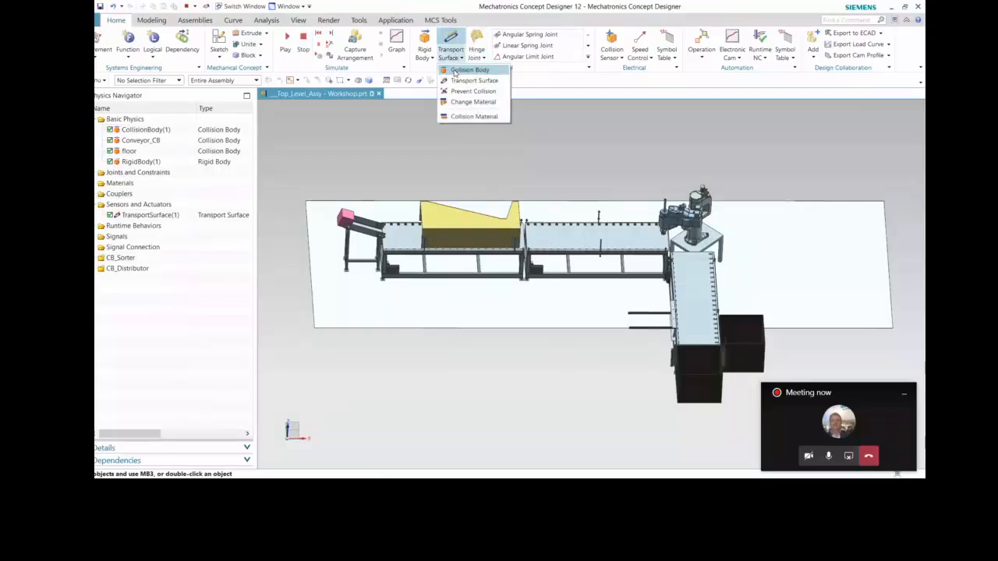
left_click(468, 70)
left_click(345, 220)
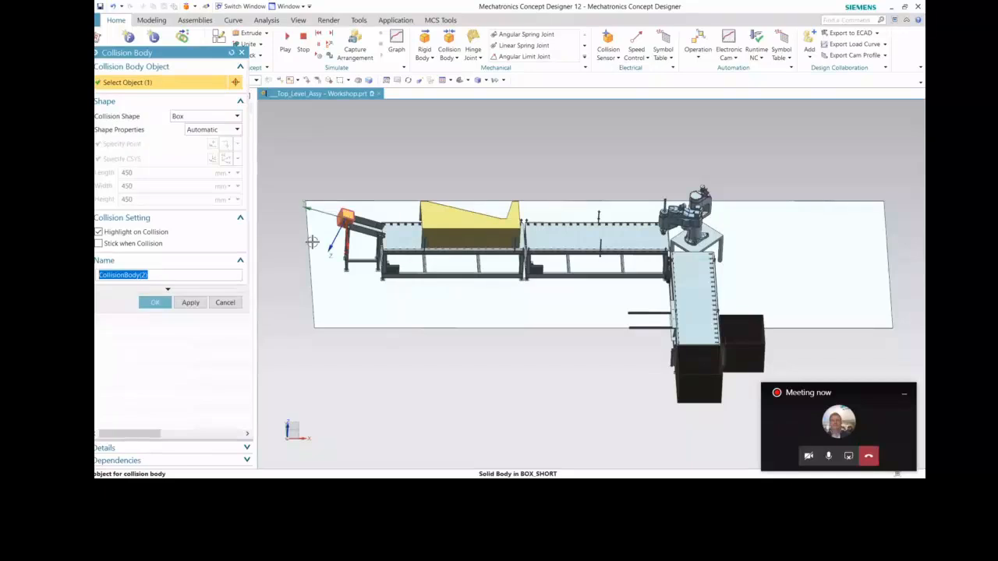
left_click(156, 301)
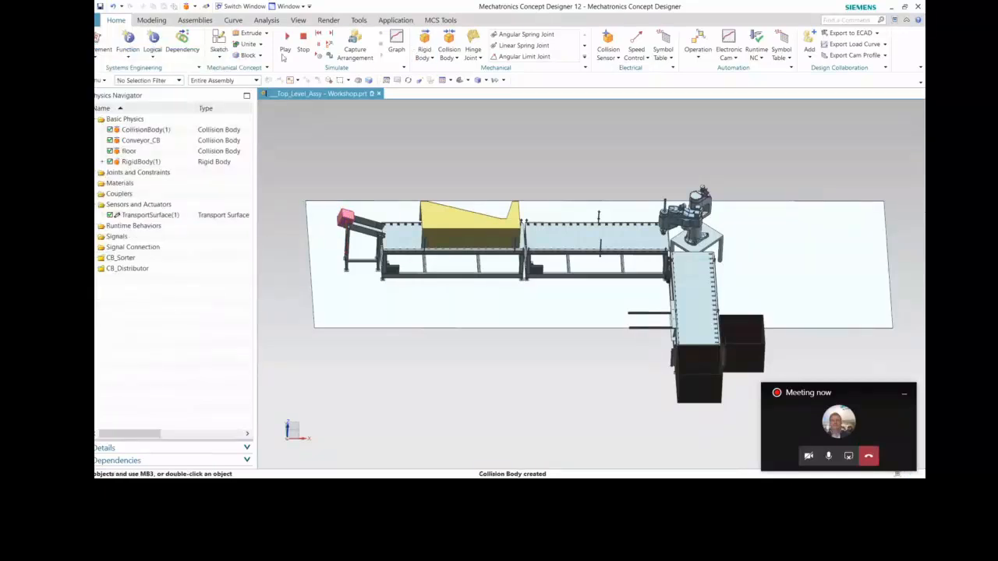
left_click(285, 50)
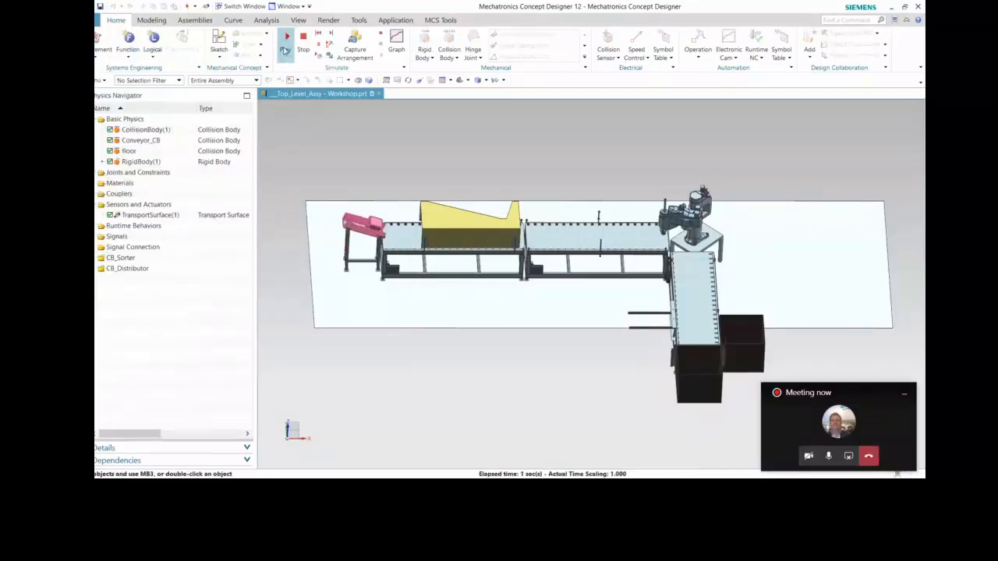
left_click(303, 44)
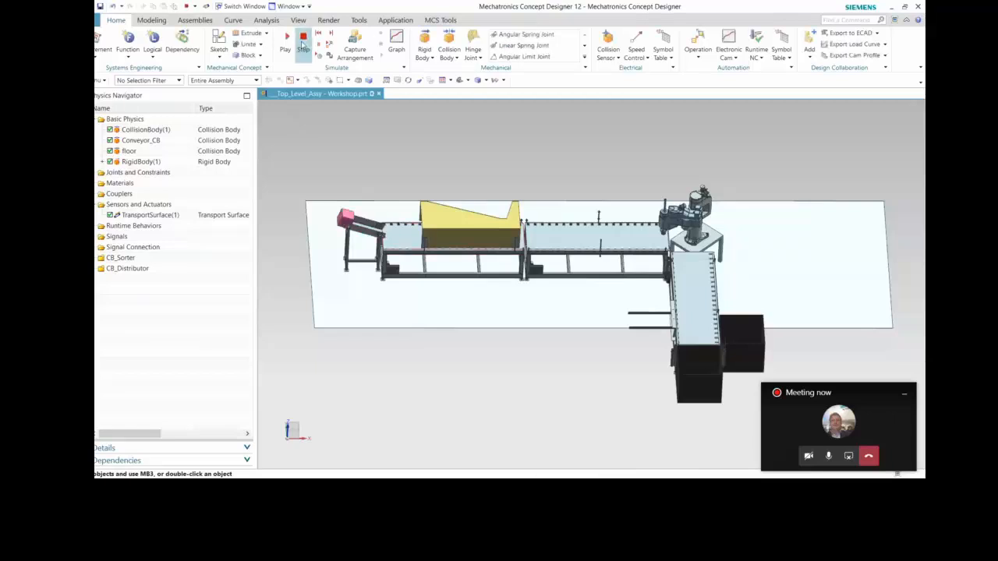
Step: Define the first conveyor's top face as a straight transport surface along X at 1000 mm/s parallel velocity and test it by simulation
left_click(452, 56)
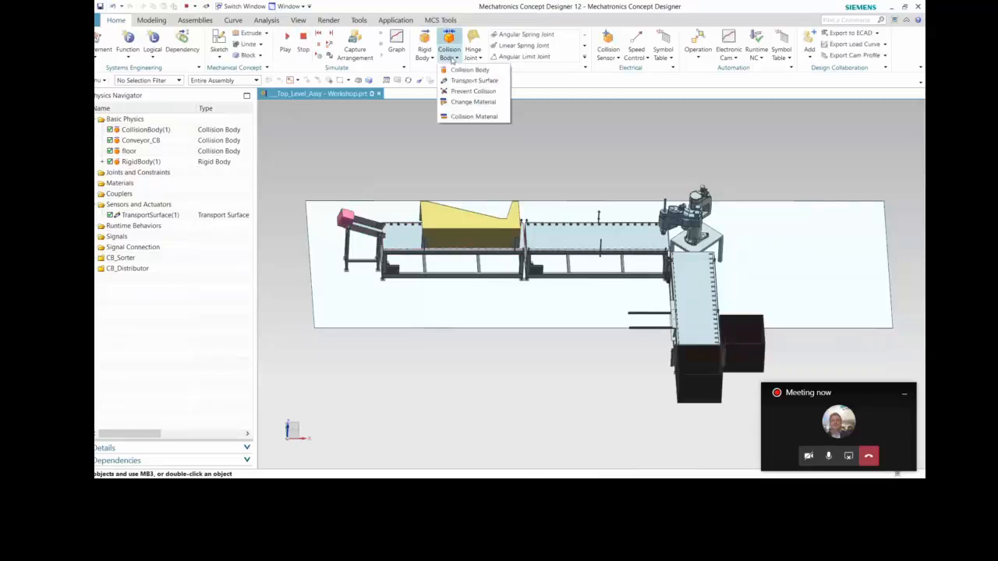
left_click(472, 81)
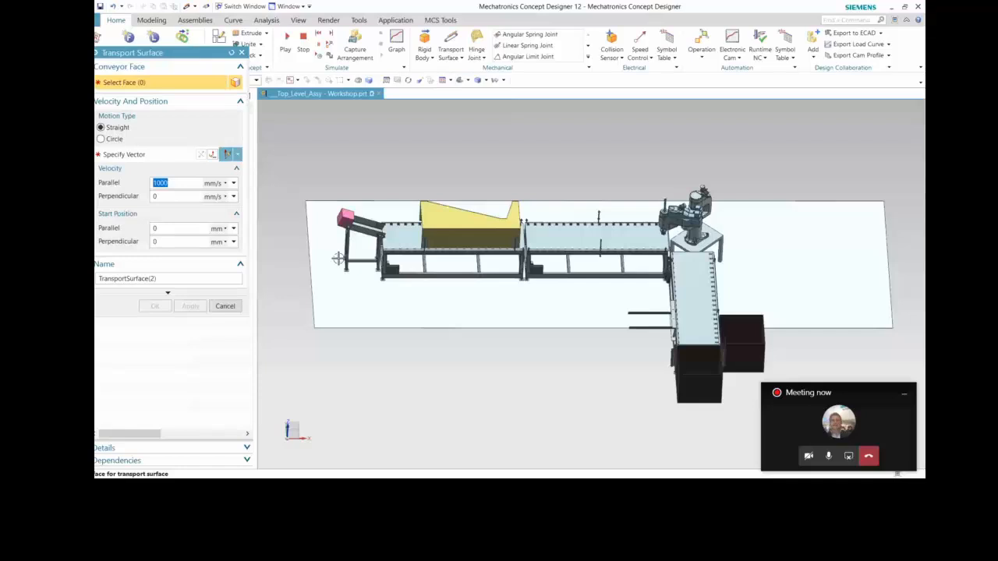
left_click(401, 239)
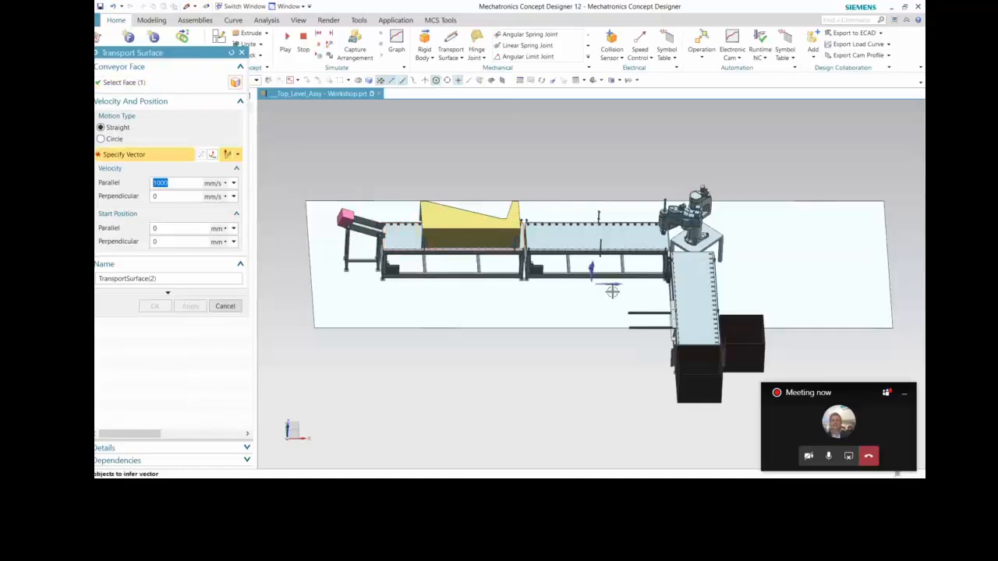
left_click(611, 284)
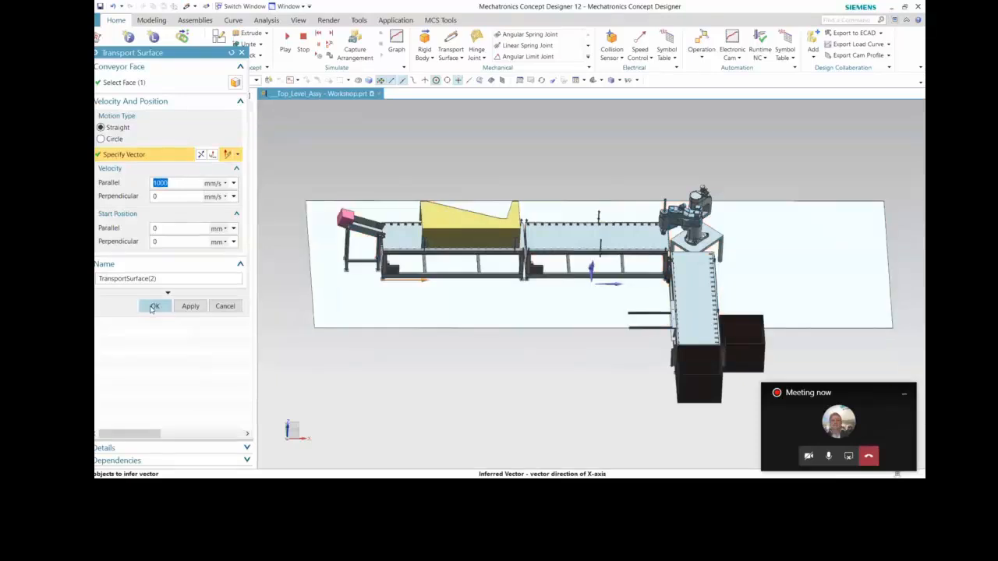
left_click(154, 306)
left_click(286, 46)
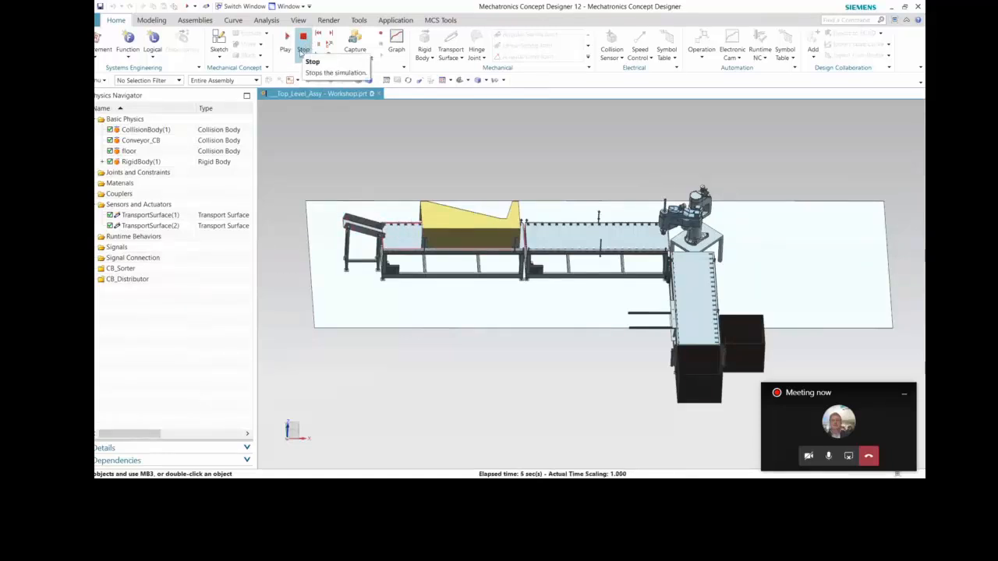
left_click(301, 50)
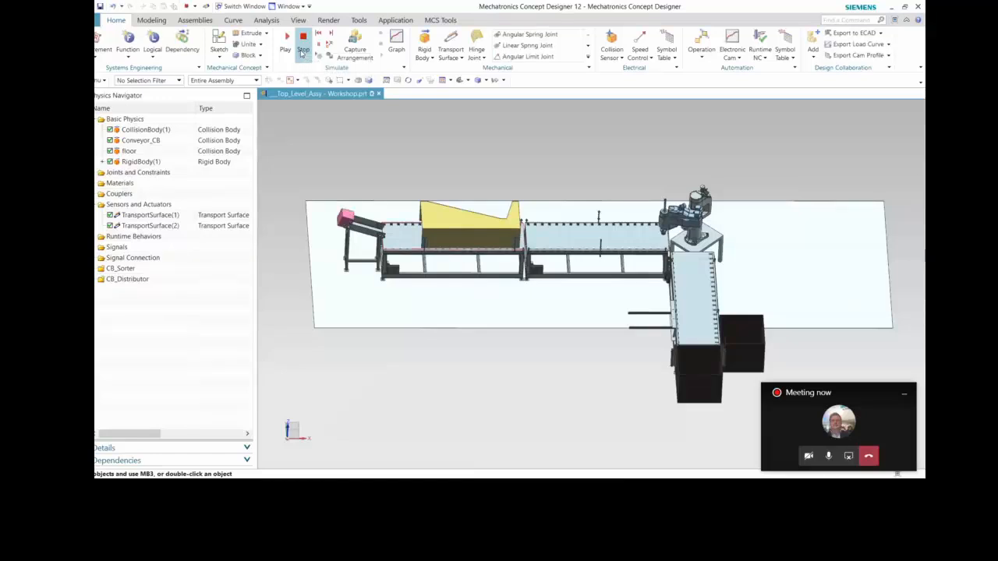
Step: Review the motion type, velocity and start position settings of the first conveyor's transport surface, leaving them unmodified
double_click(159, 228)
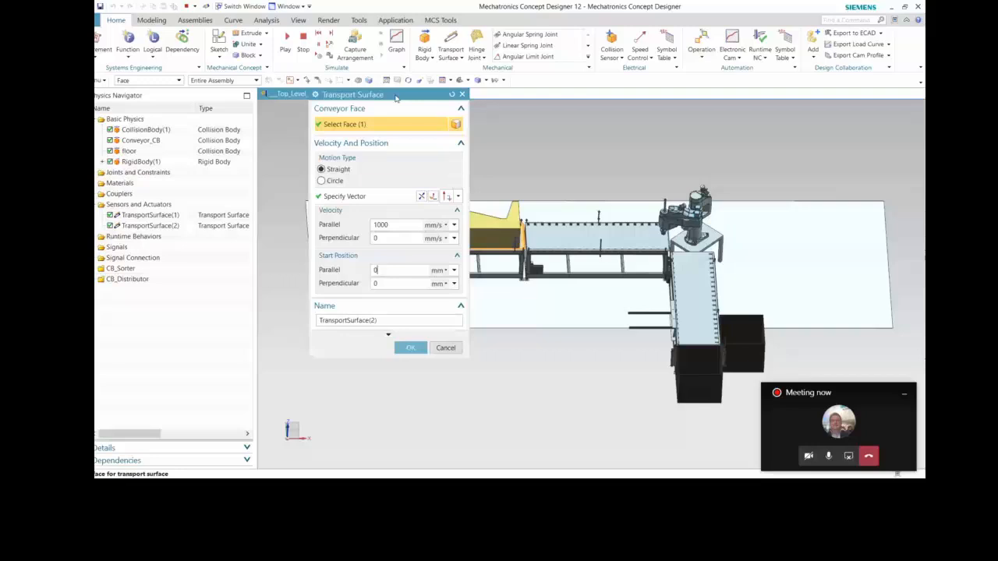
left_click_drag(396, 96, 265, 109)
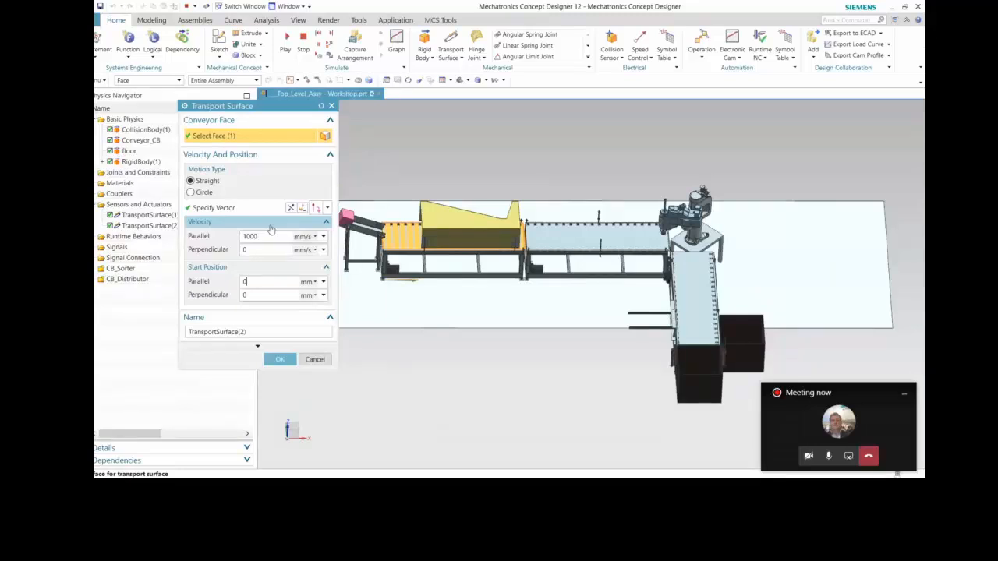
left_click(312, 358)
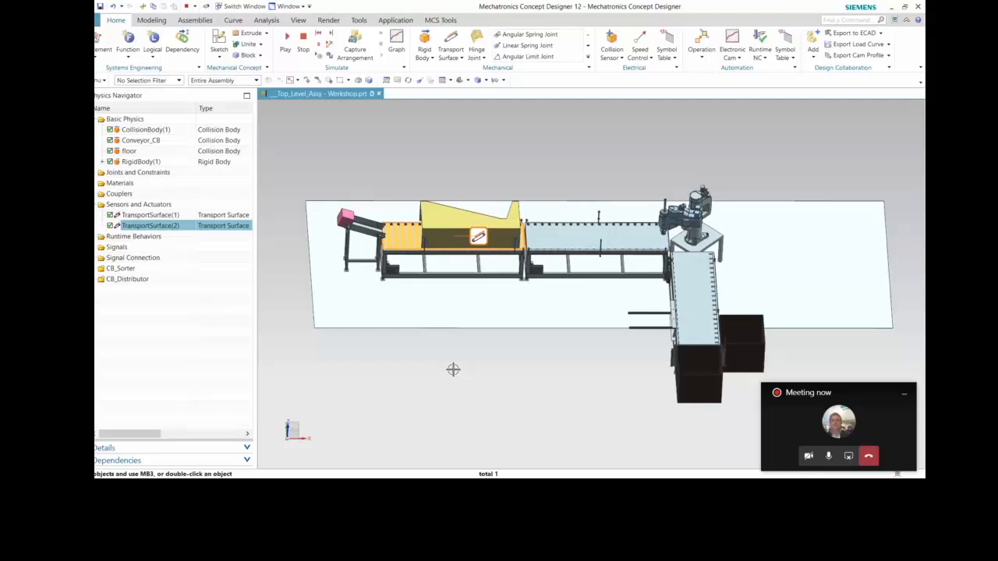
Step: Switch to Chrome and read the SIMATIC S7-1500T virtual commissioning support page, including its Kinematics Toolbox downloads and application variants
key("alt+Tab")
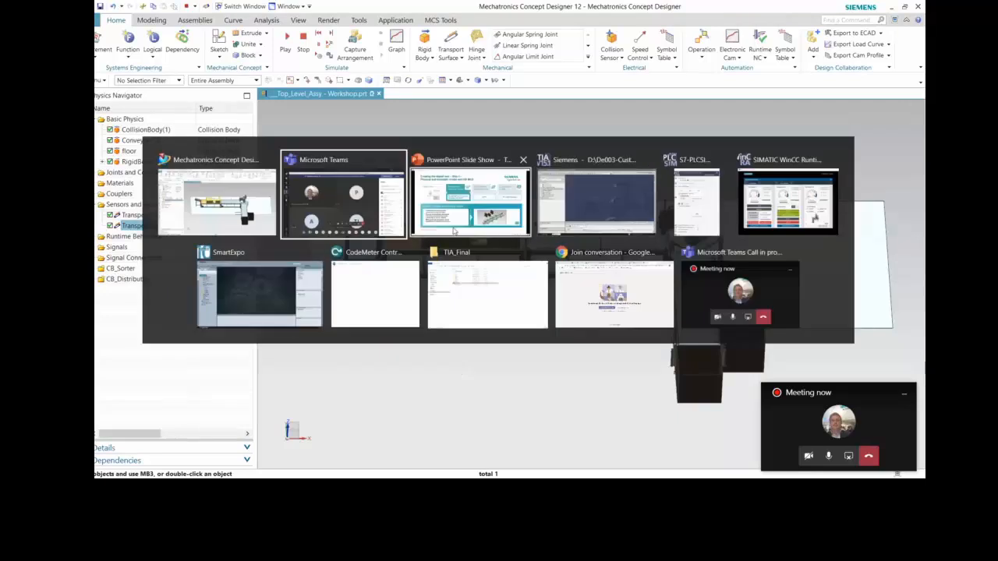
left_click(653, 291)
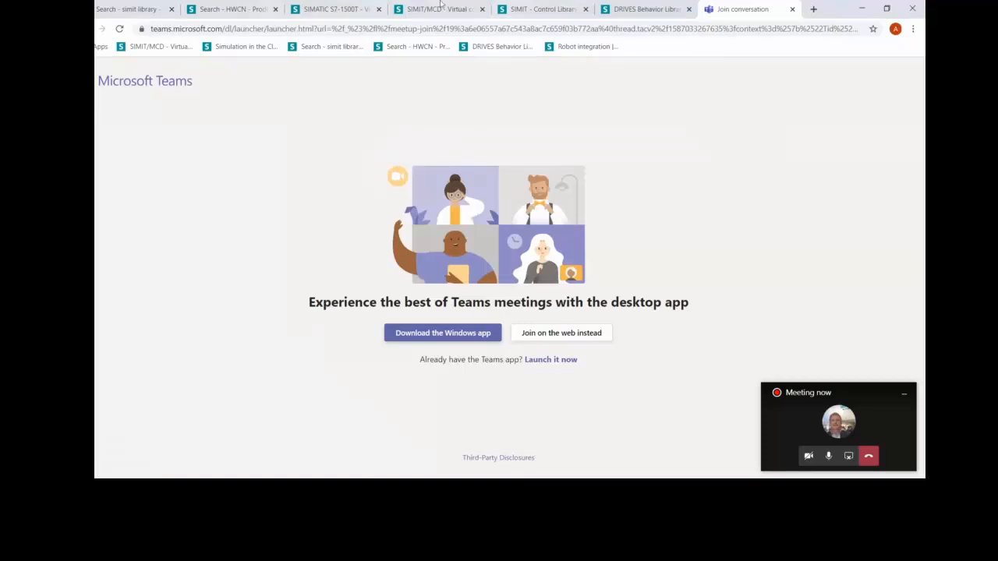
left_click(335, 9)
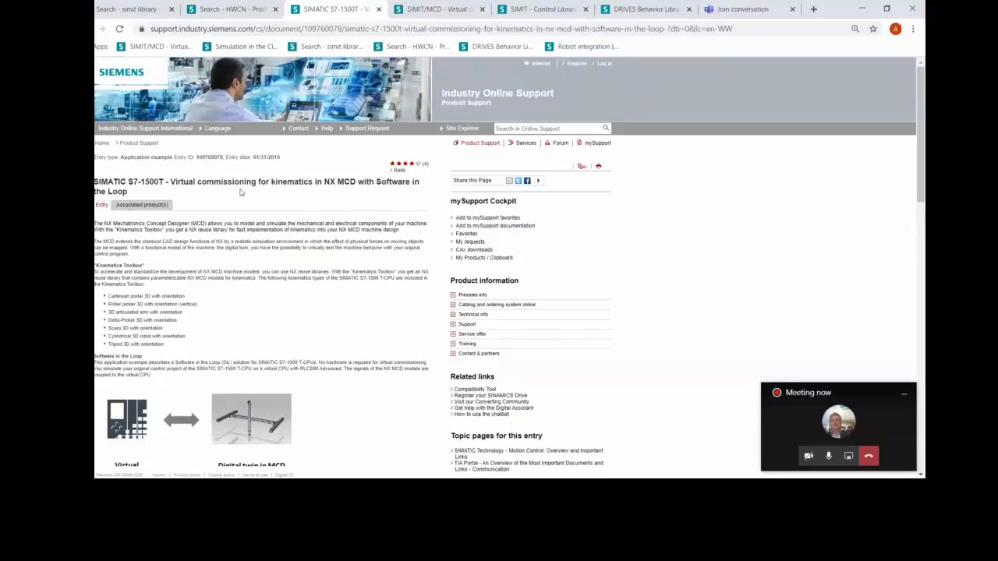
scroll(273, 407, "down", 10)
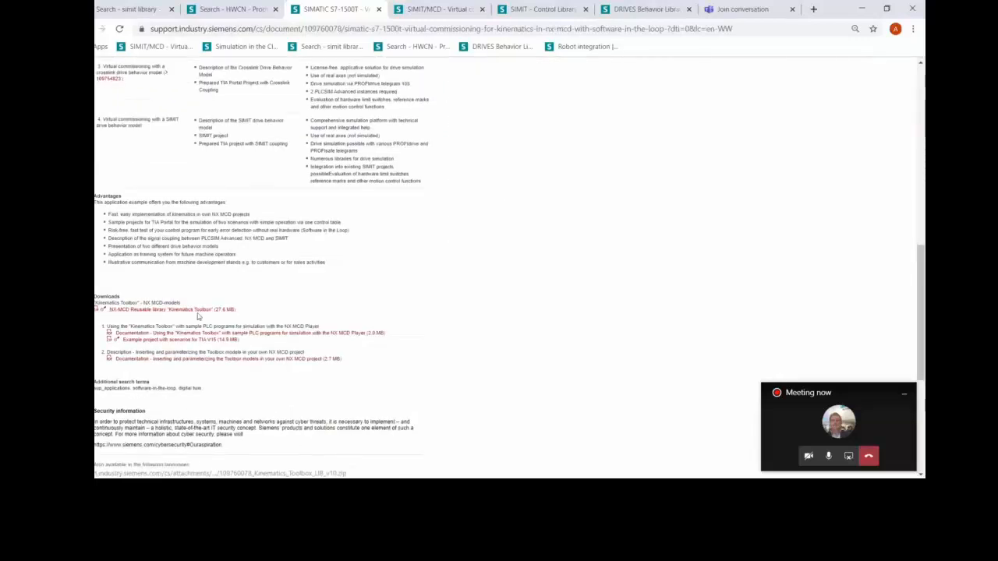
scroll(198, 315, "up", 10)
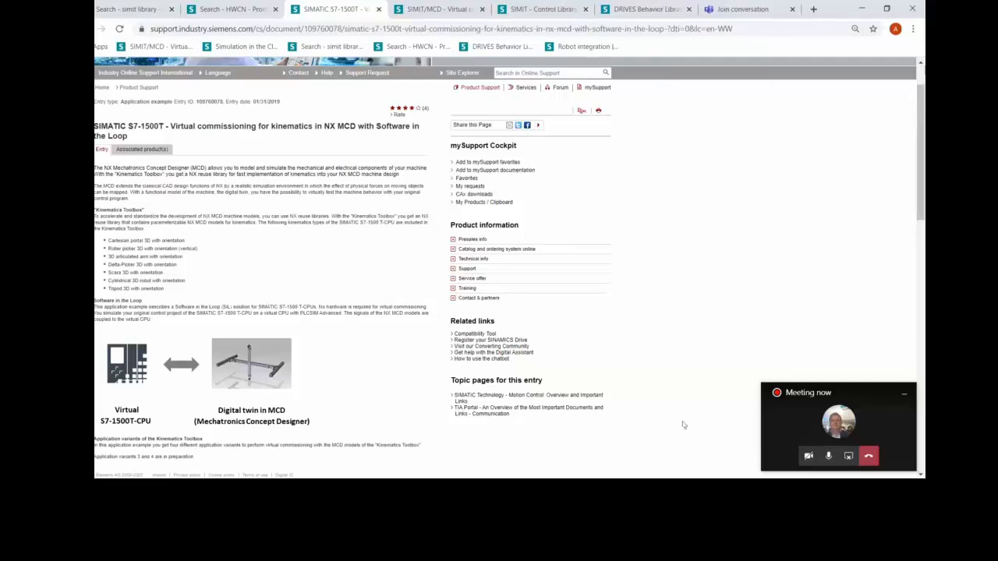
scroll(683, 425, "down", 1)
scroll(631, 438, "down", 2)
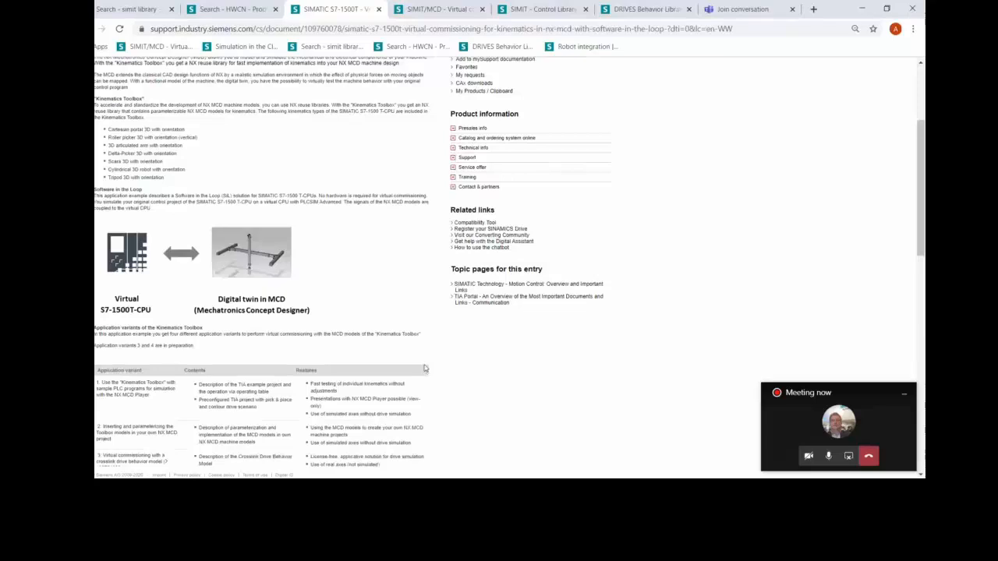
Step: Switch to the PowerPoint slide show, advance to the Step 2 SIMIT slide, and minimize the meeting window covering it
key("alt+Tab")
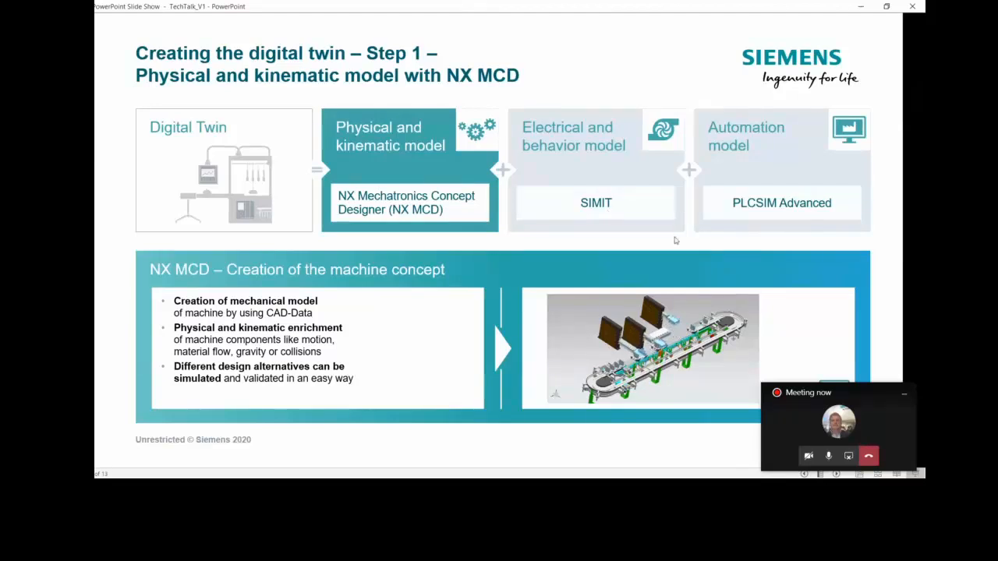
left_click(575, 262)
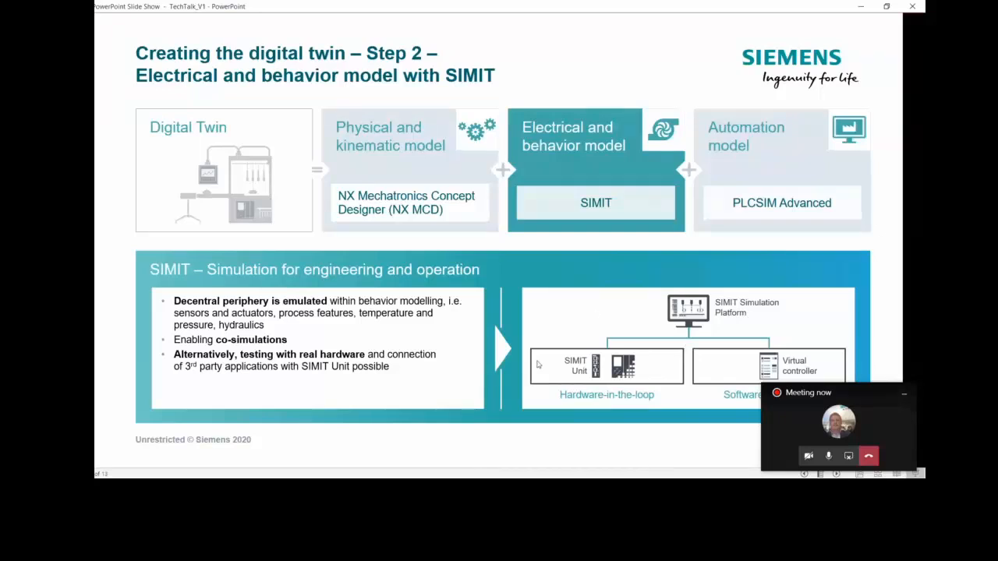
left_click(903, 394)
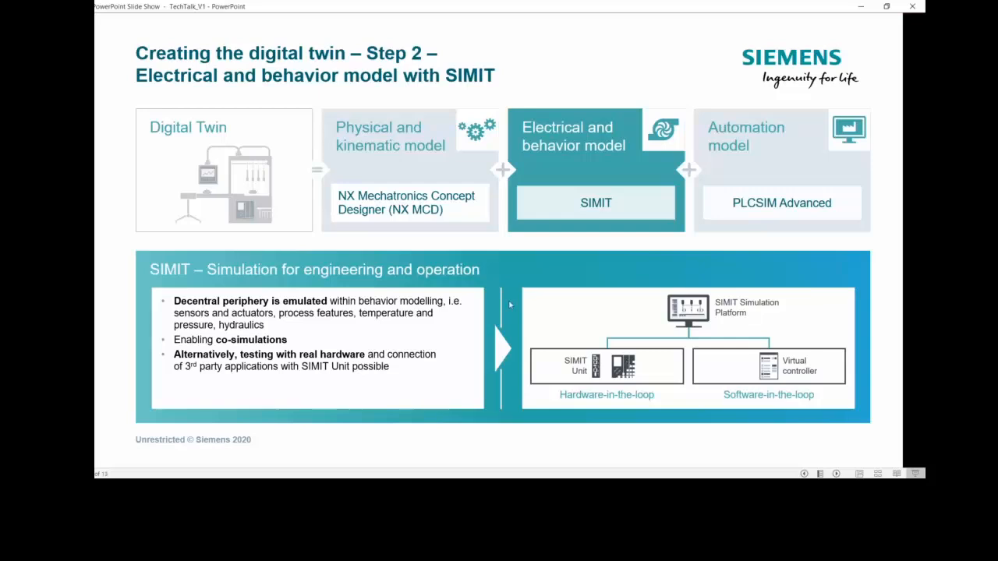
Step: Switch to the SmartExpo project in SIMIT, open the chart named Chart, and display the component library
key("alt+Tab")
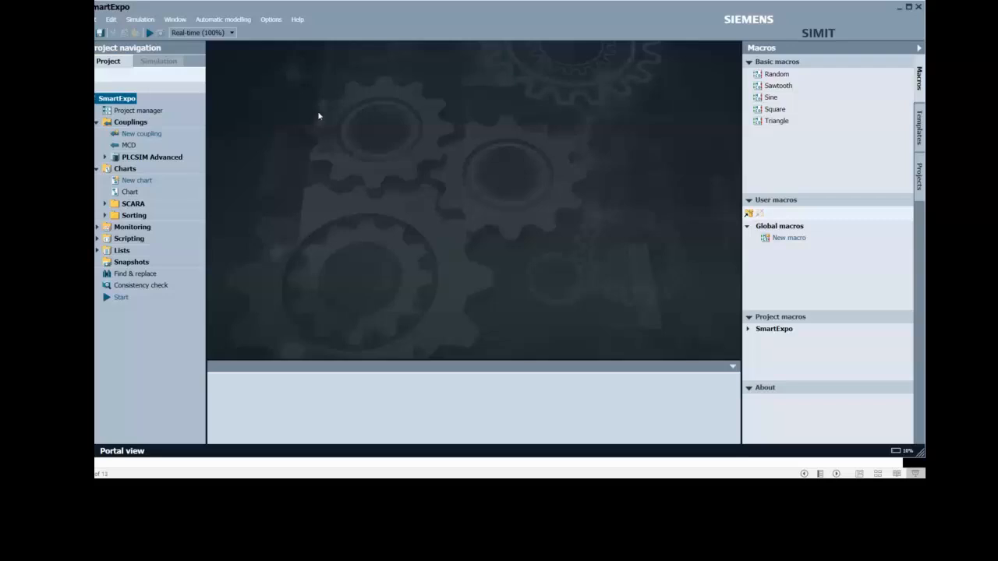
double_click(121, 195)
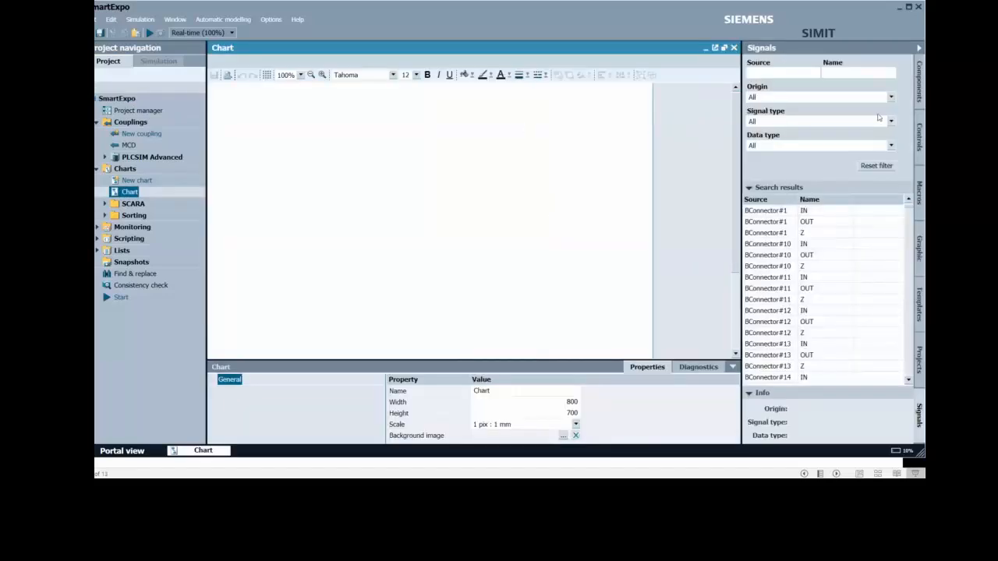
left_click(920, 90)
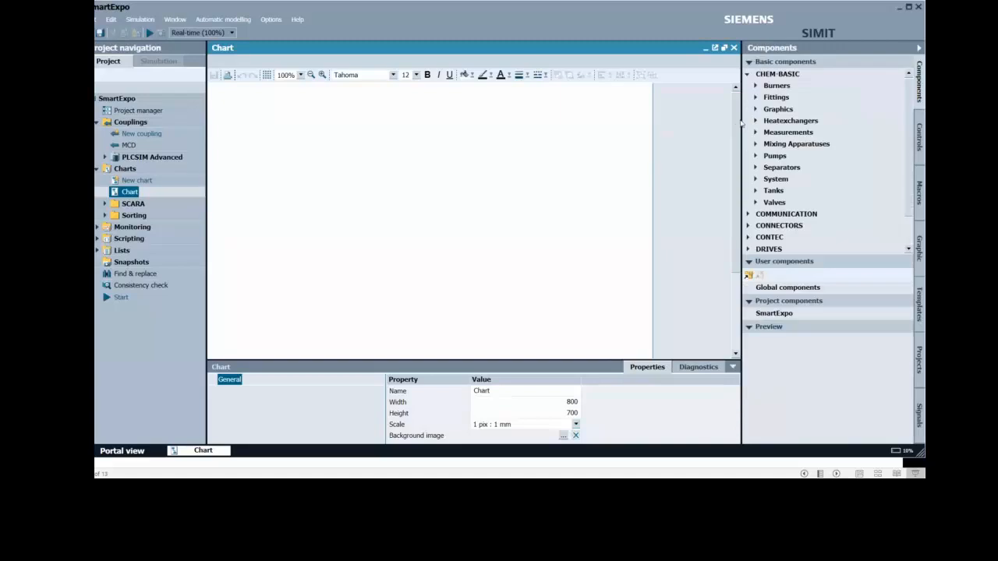
Step: Widen the component library and collapse its user, project and preview sections and the CHEM-BASIC group
left_click_drag(742, 118, 671, 132)
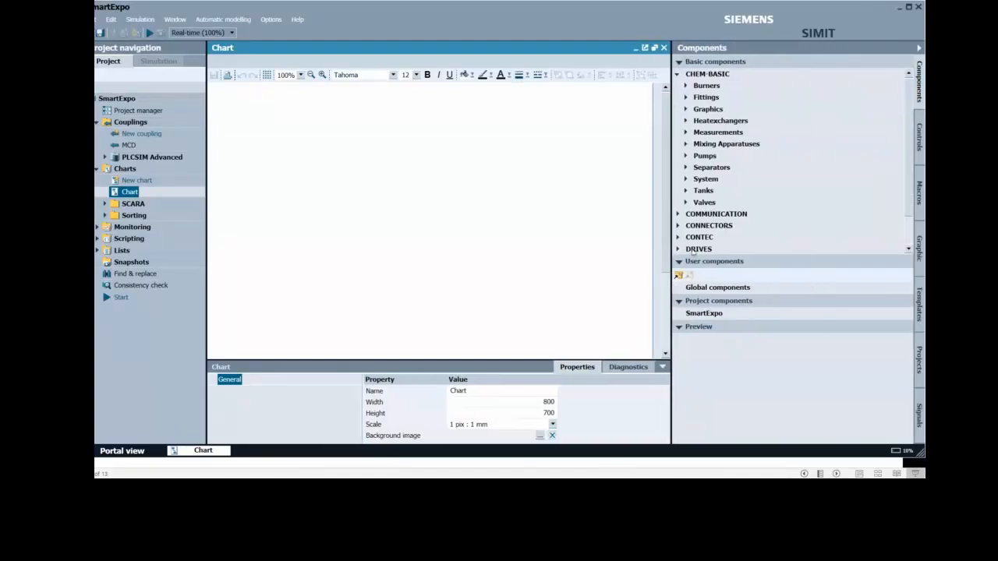
left_click(679, 264)
left_click(679, 327)
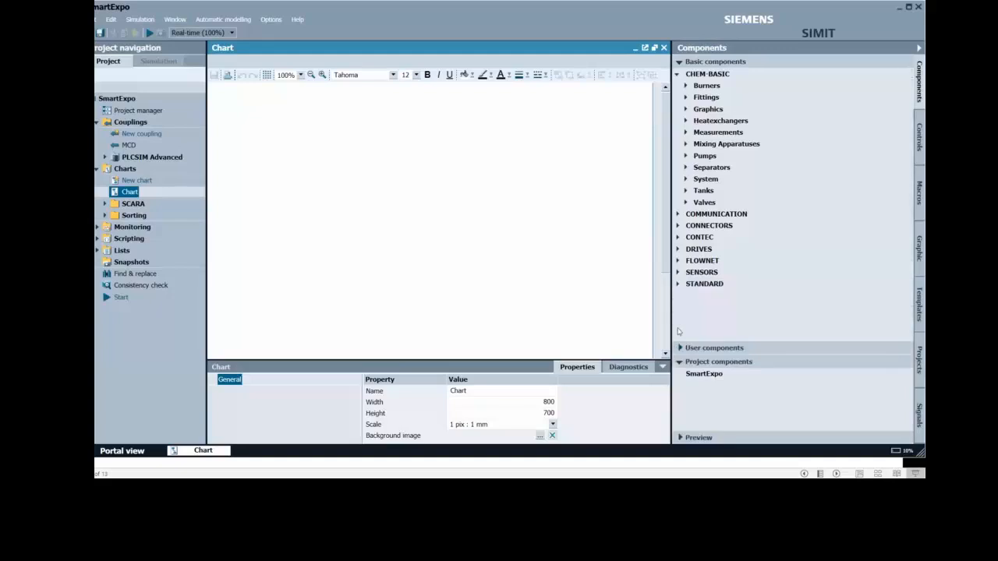
left_click(682, 366)
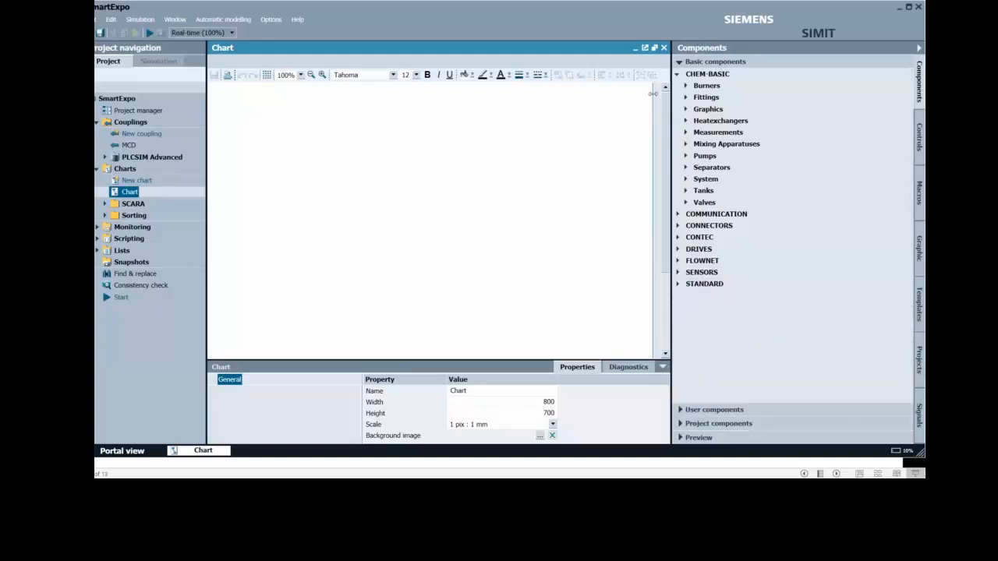
left_click(676, 75)
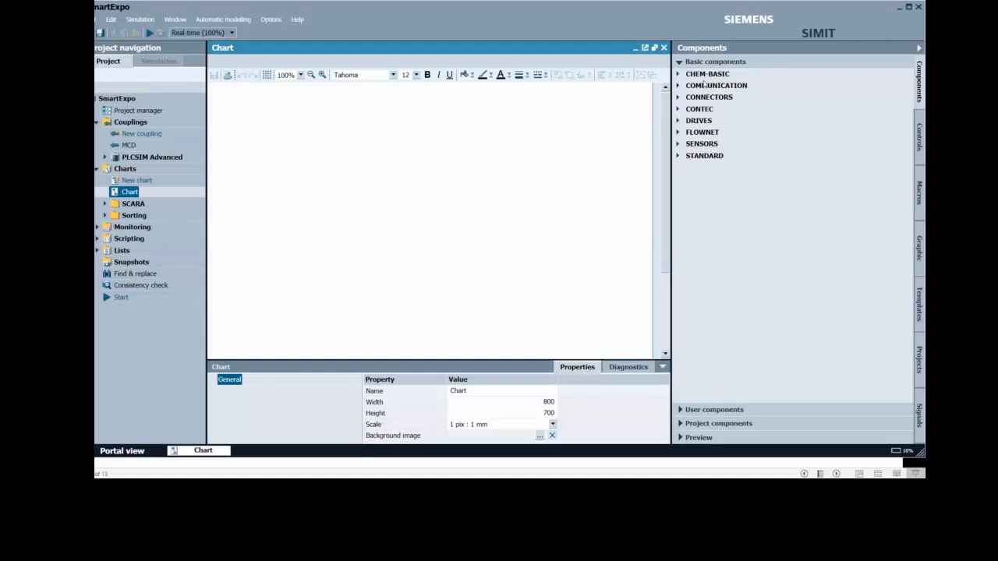
Step: Place a PROFIdrive1 block from the DRIVES library on the chart and inspect its STW1 and ZSW1 signal window
left_click(677, 122)
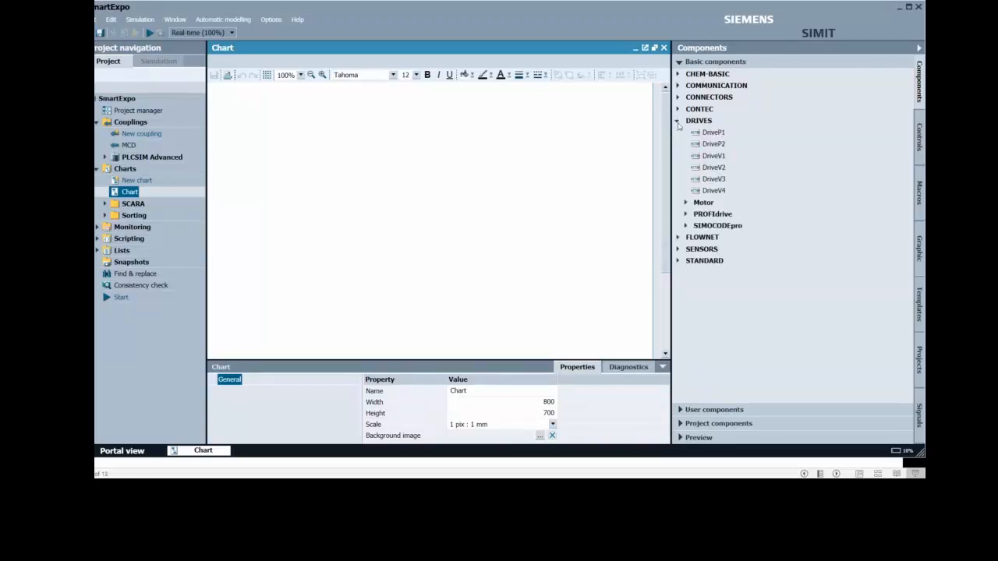
left_click(713, 145)
left_click(686, 203)
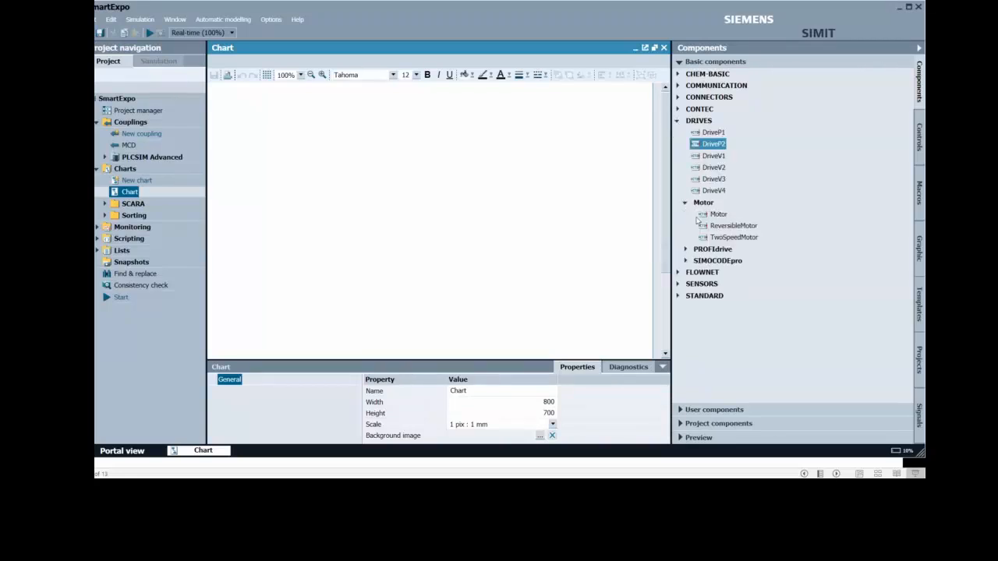
left_click(685, 250)
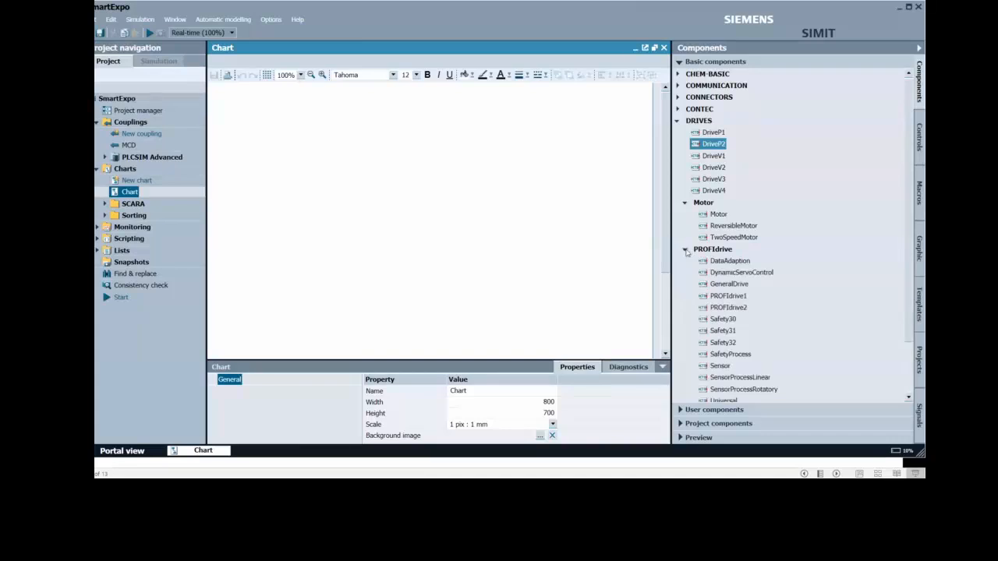
left_click_drag(711, 269, 548, 212)
left_click_drag(549, 215, 390, 159)
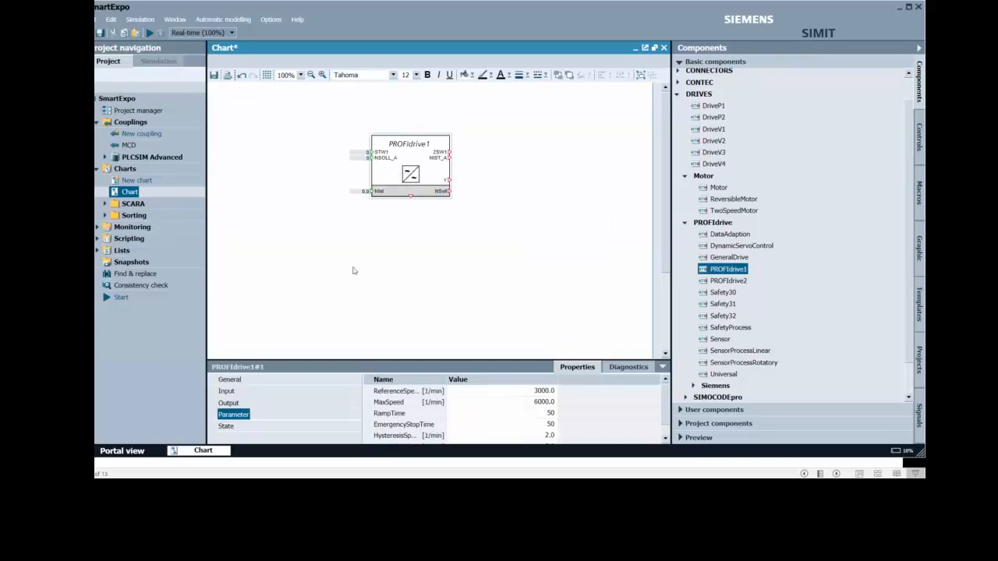
double_click(425, 167)
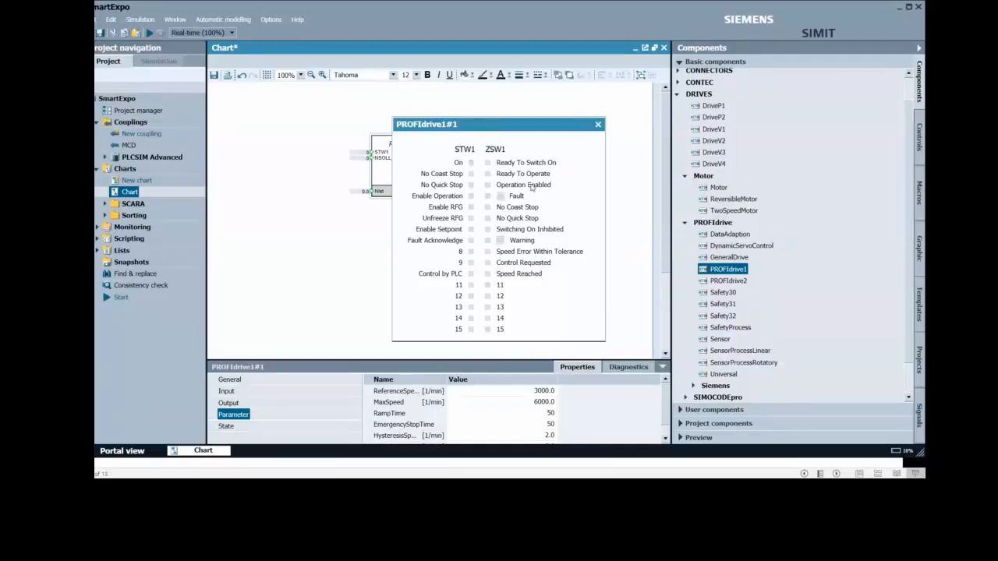
left_click(598, 125)
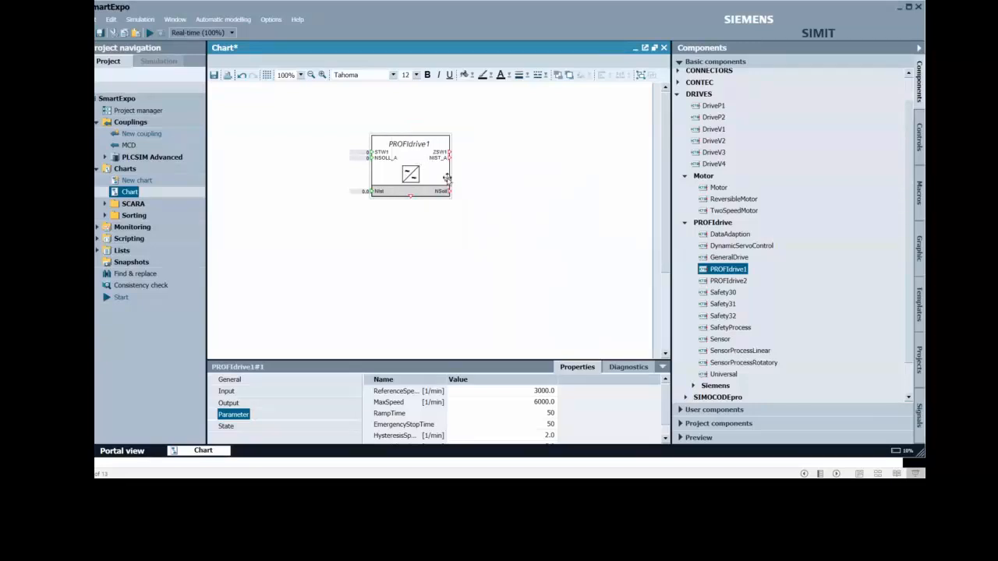
Step: Add a DriveV2 block beside the PROFIdrive1 block and delete both blocks from the chart
left_click(714, 164)
left_click_drag(714, 140, 529, 155)
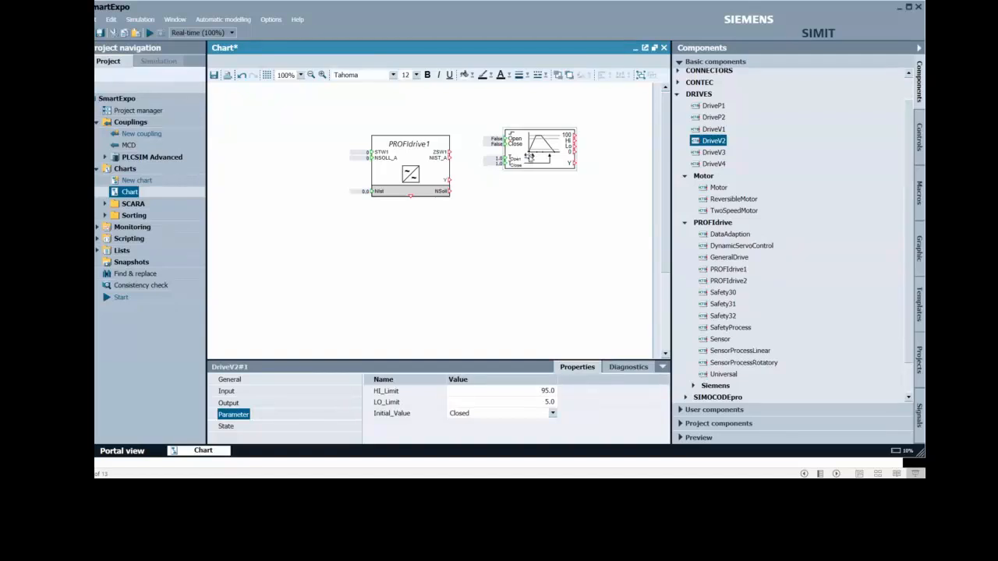
key("Delete")
left_click(419, 172)
key("Delete")
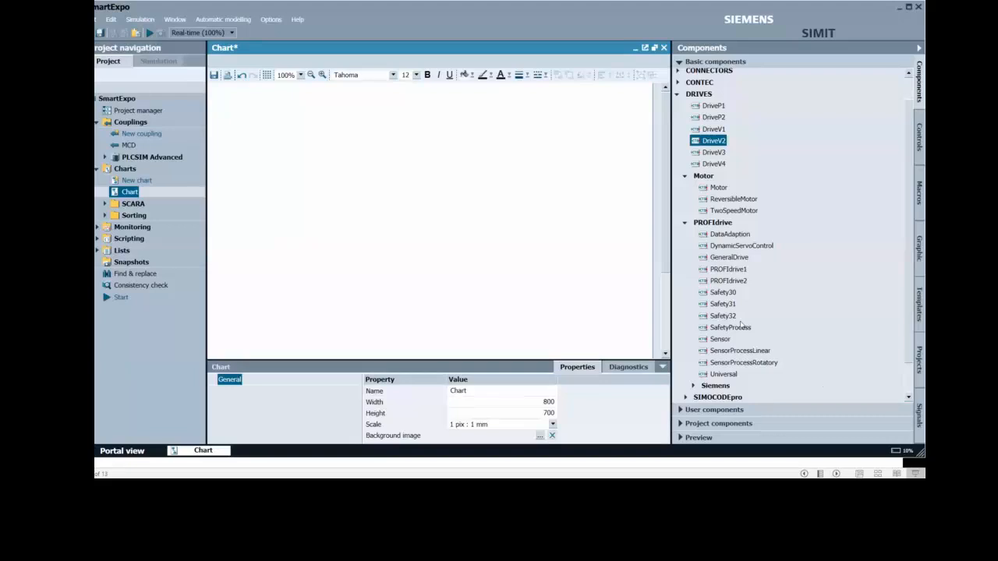
Step: Browse the basic component library, examining the RFID sensors, CHEM-BASIC pumps and graphics, and STANDARD AnalogBasic and IntegerExtended functions
scroll(739, 321, "up", 1)
left_click(677, 120)
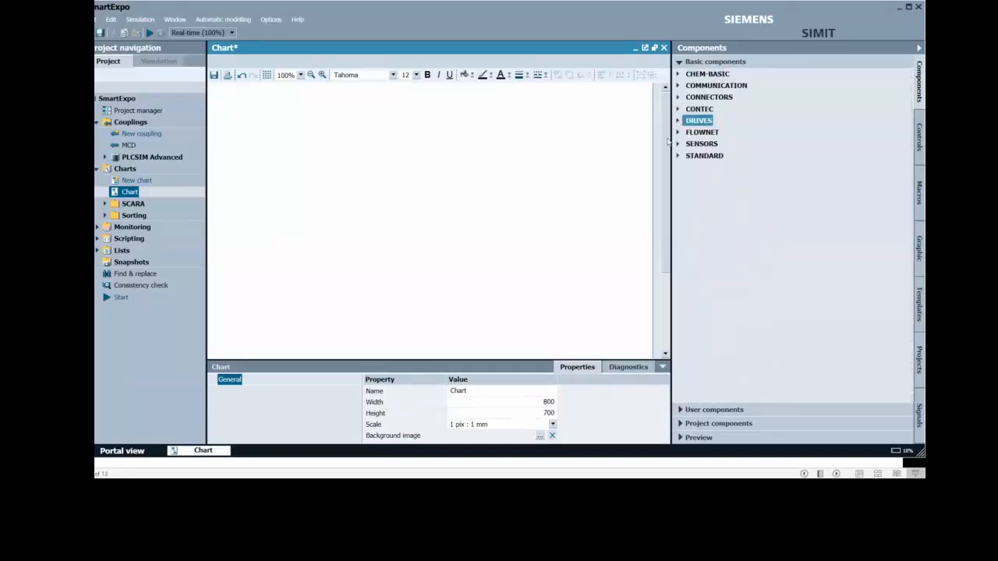
left_click(677, 143)
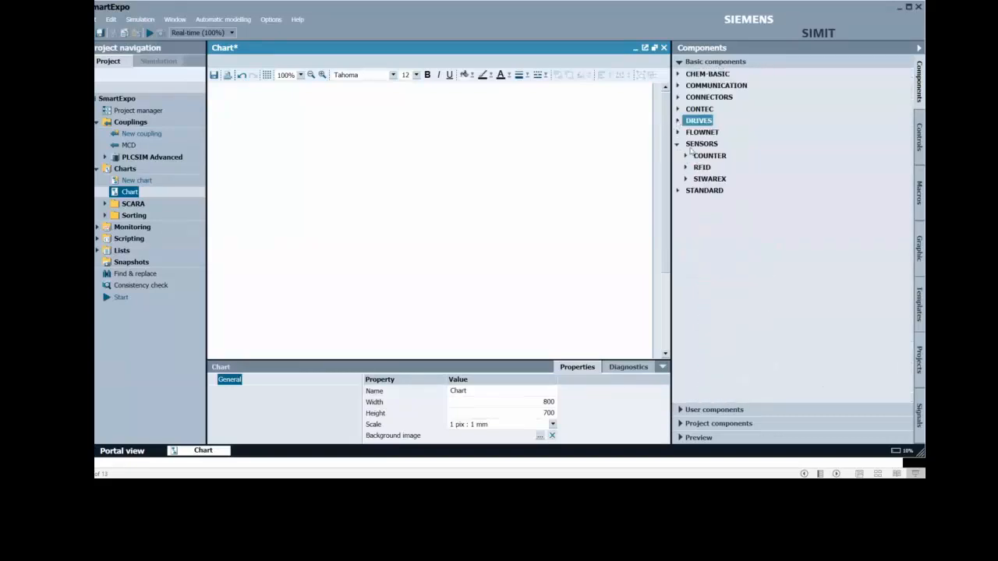
left_click(686, 168)
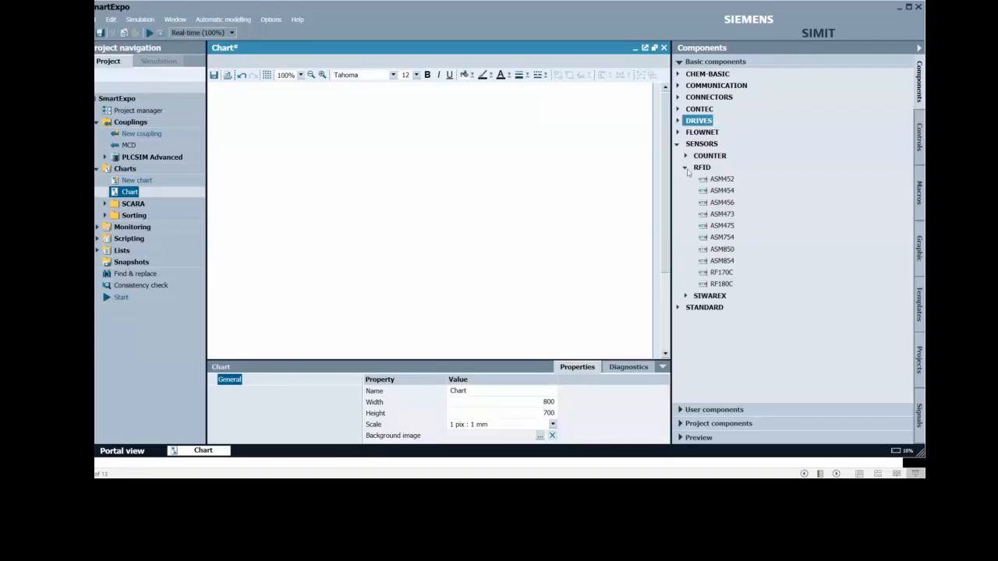
left_click(678, 144)
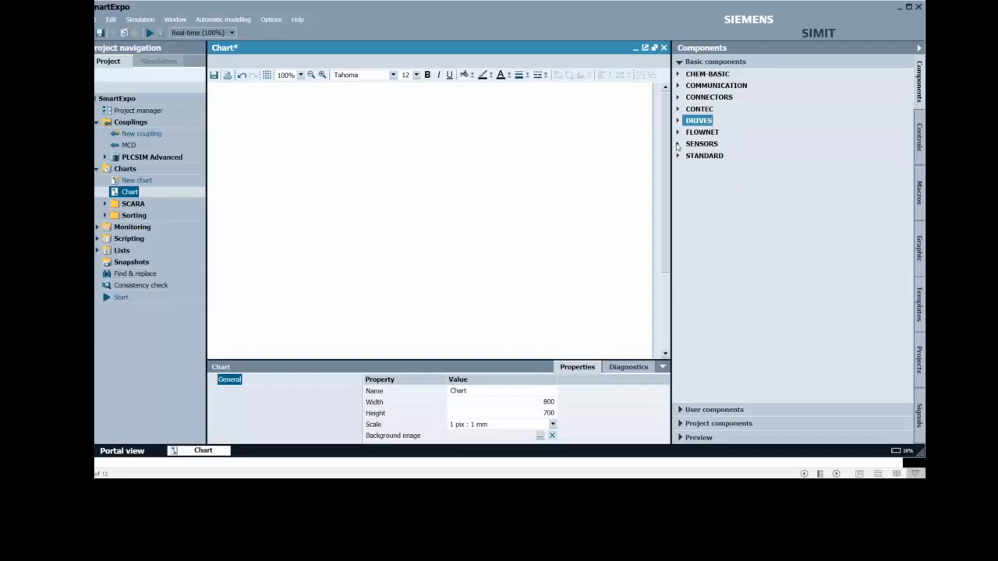
left_click(677, 74)
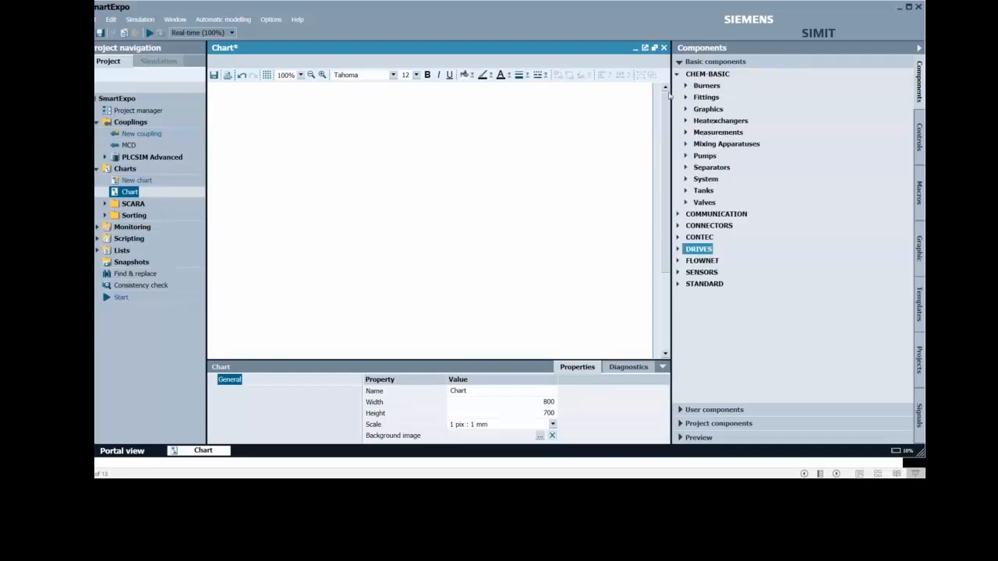
left_click(685, 156)
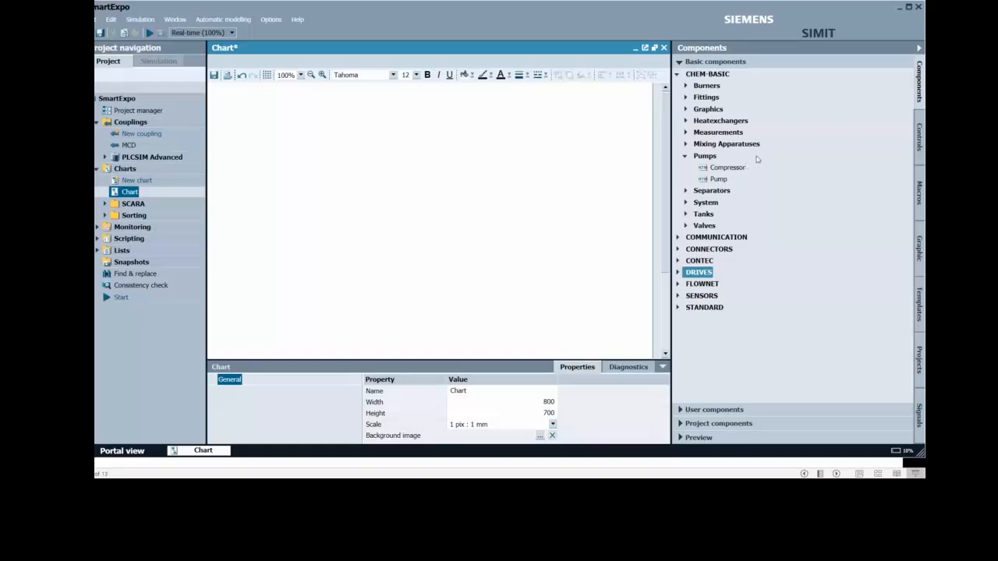
left_click(686, 110)
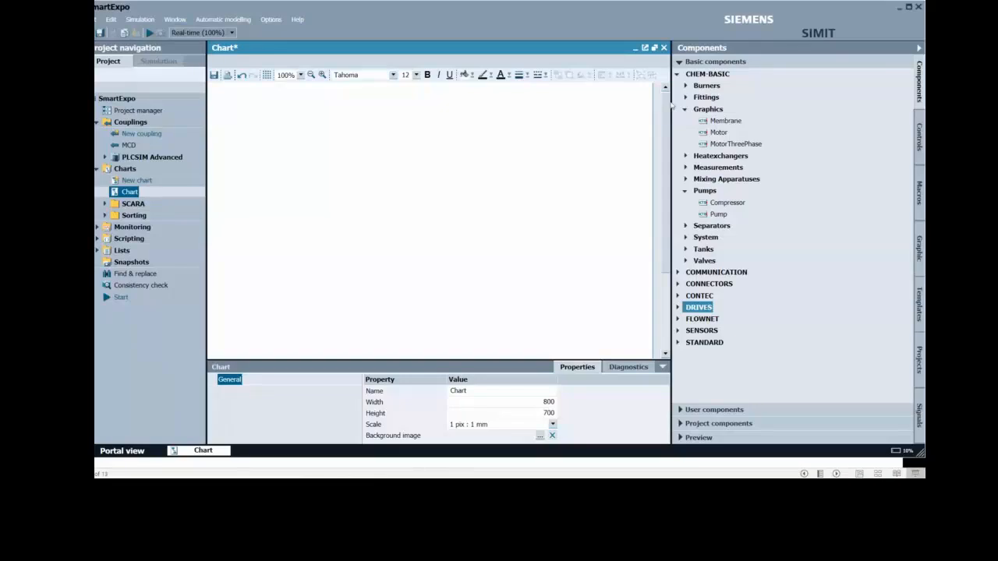
left_click(679, 343)
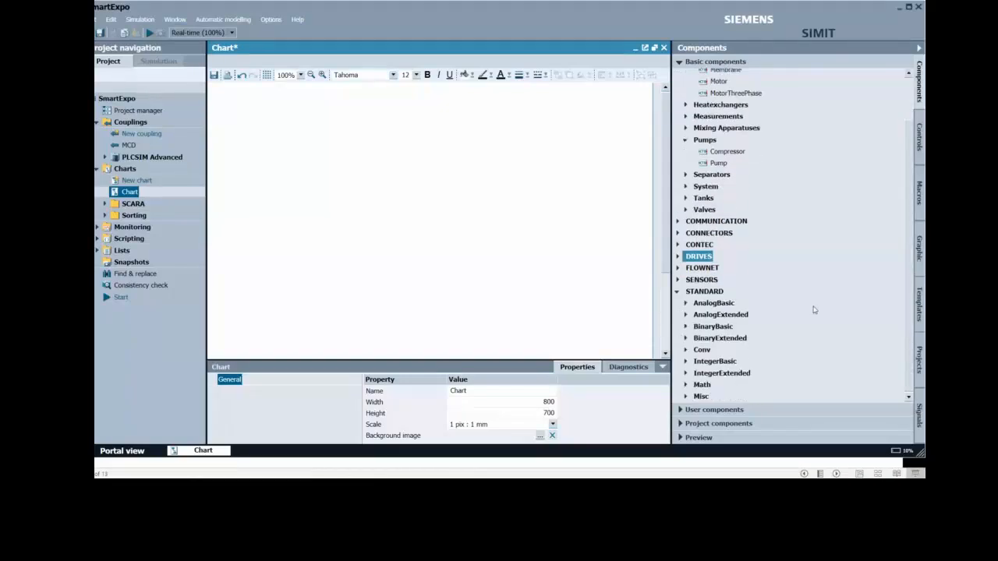
left_click(686, 328)
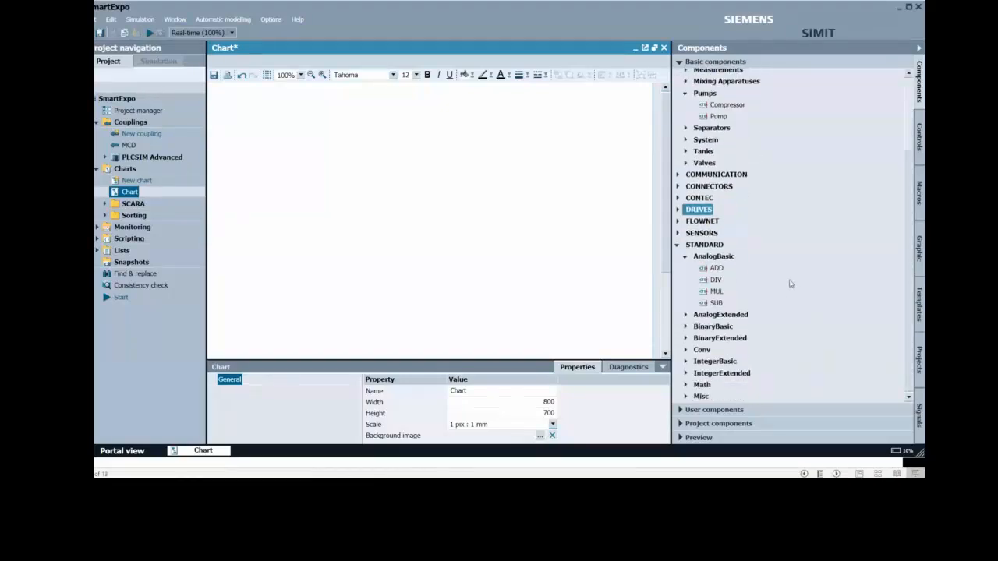
left_click(686, 373)
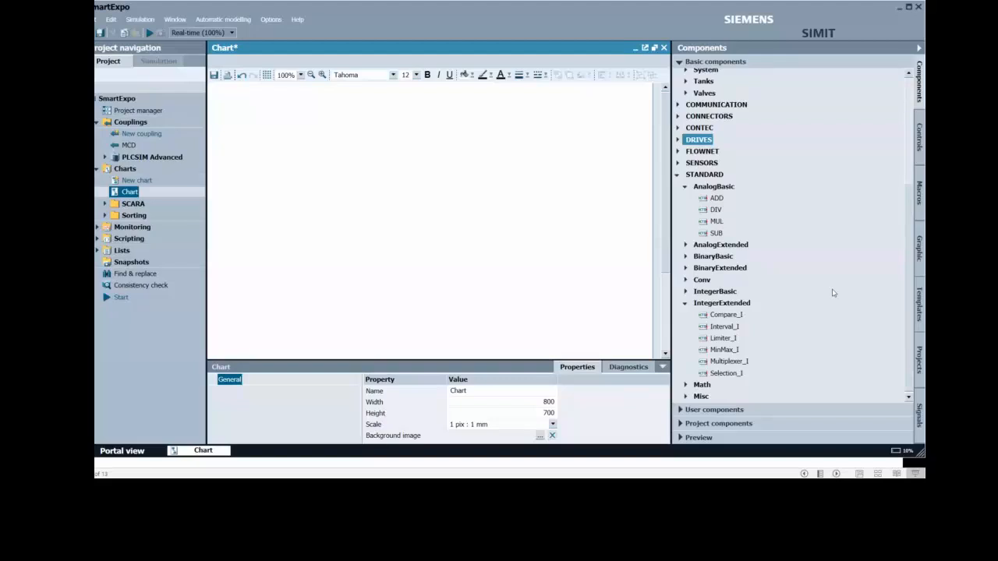
scroll(806, 281, "up", 3)
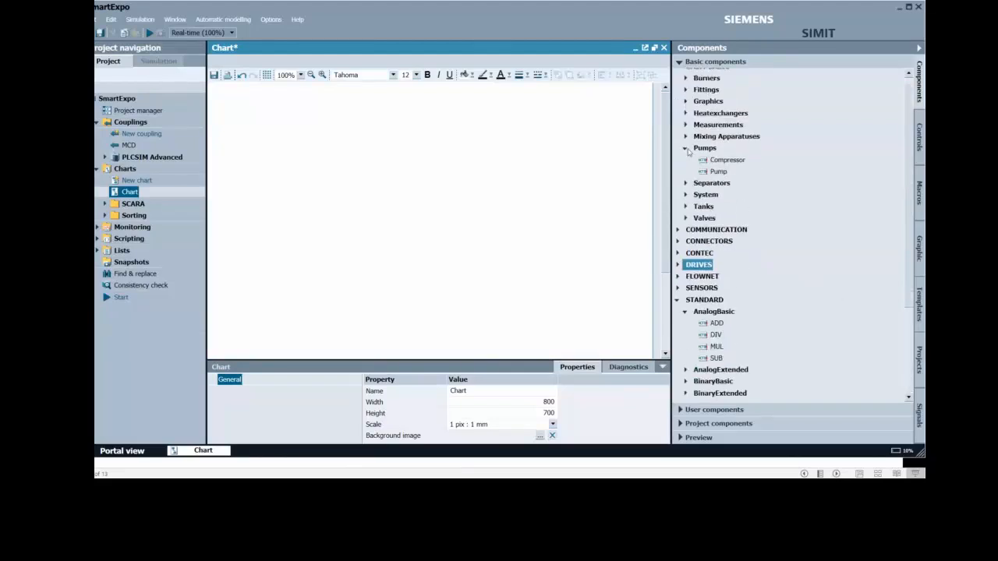
Step: Collapse the Pumps and STANDARD groups in the basic component library
left_click(685, 148)
left_click(676, 276)
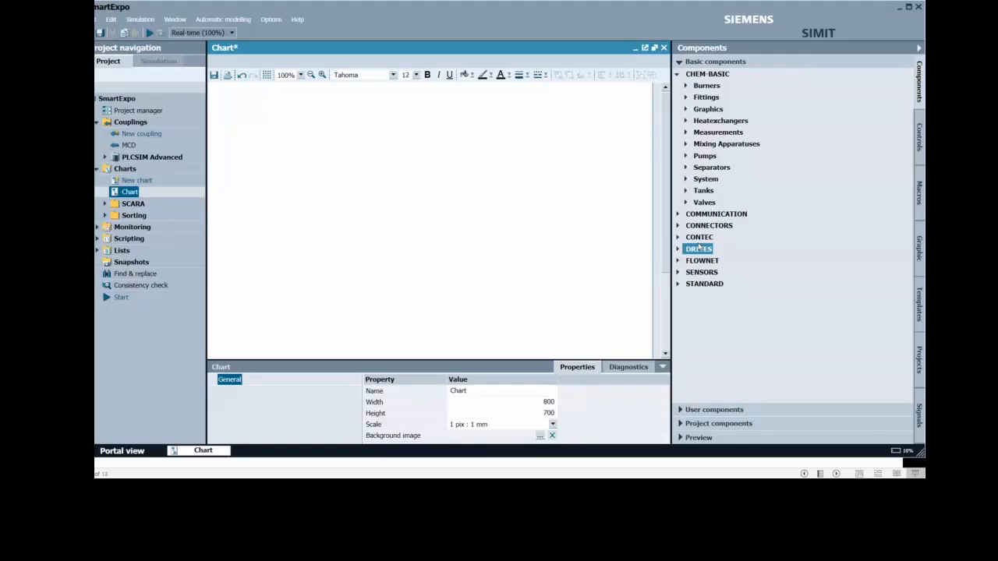
Step: Switch to Chrome, open the bookmarked "simit library" search on Siemens Industry Online Support and examine the listed entries
key("alt+Tab")
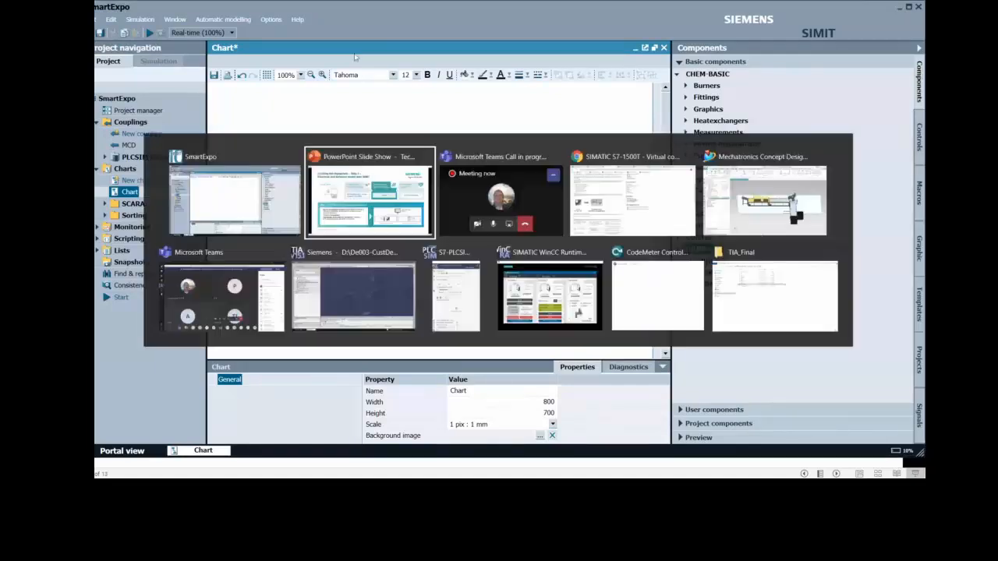
left_click(621, 190)
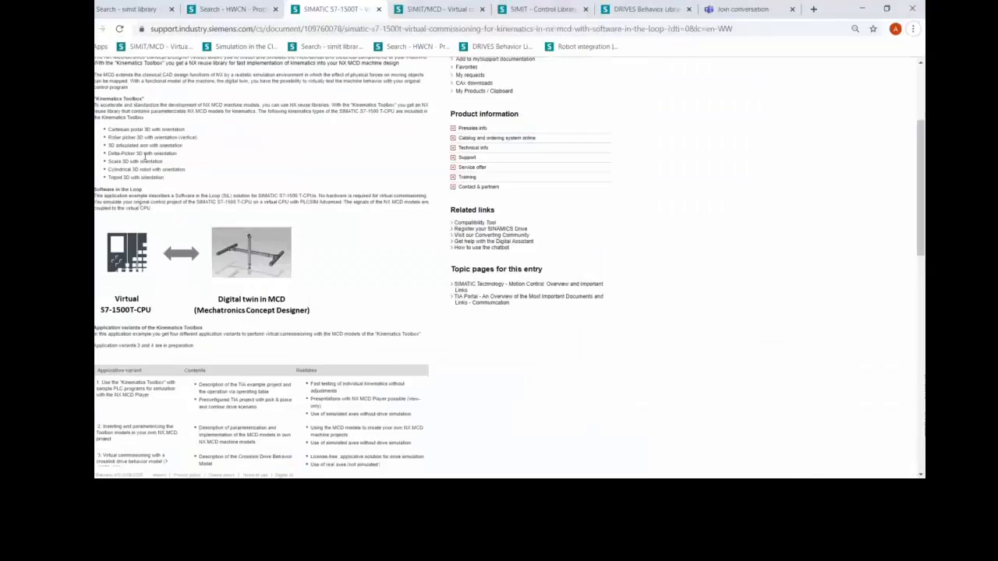
left_click(310, 48)
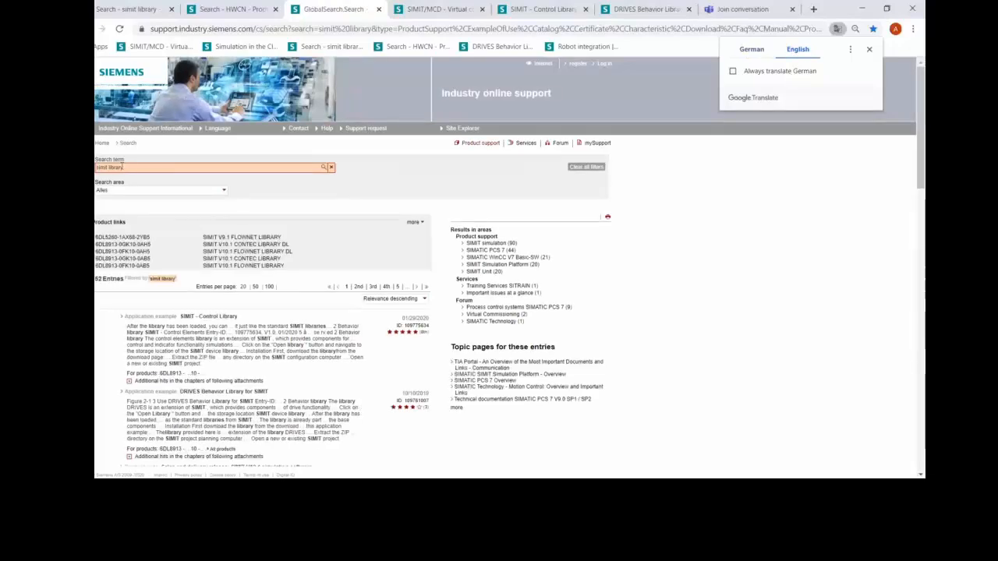
scroll(124, 169, "down", 1)
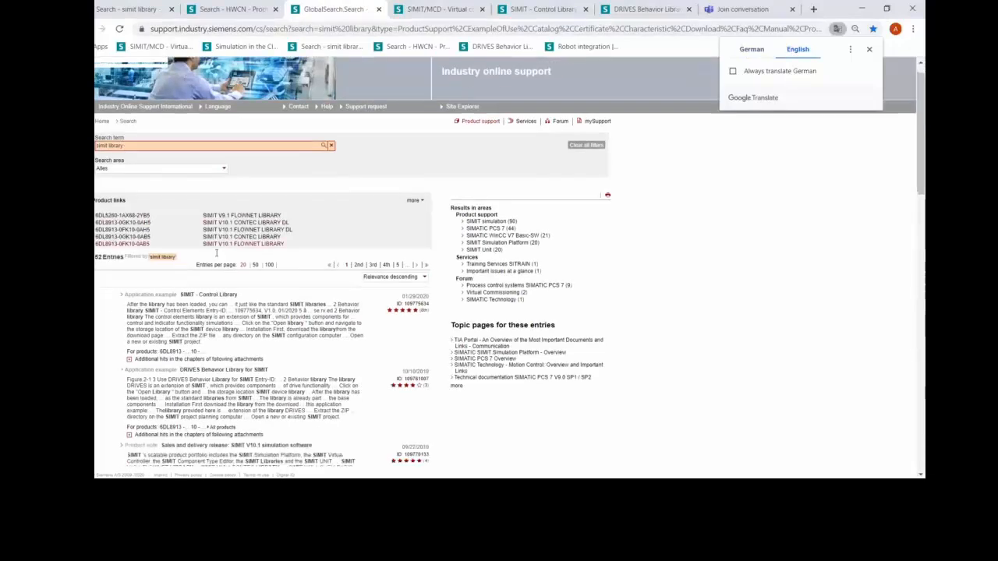
scroll(284, 415, "down", 2)
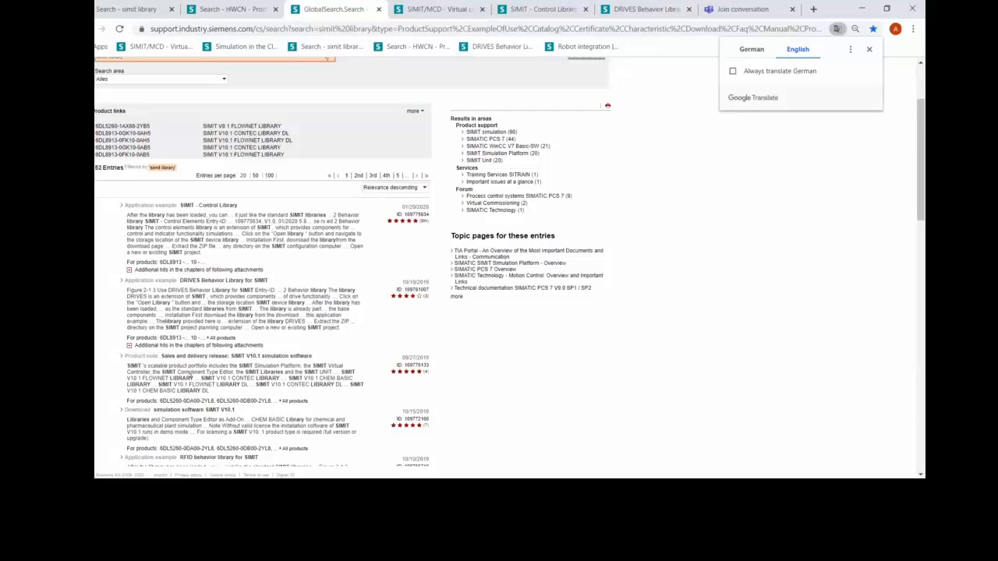
Step: Open the SIMIT - Control Library entry in a new tab and examine its component list, control element preview and downloads
middle_click(204, 205)
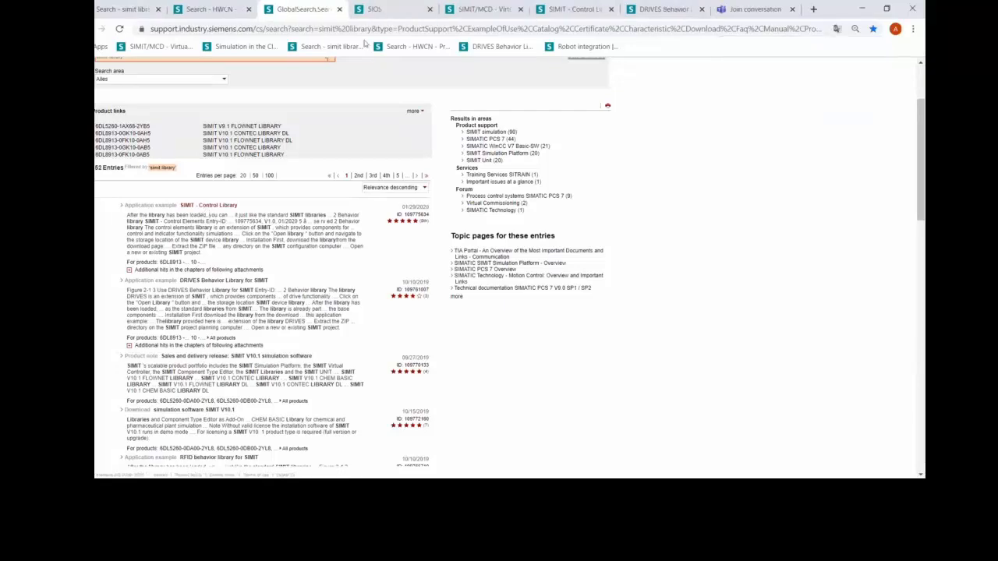
left_click(387, 14)
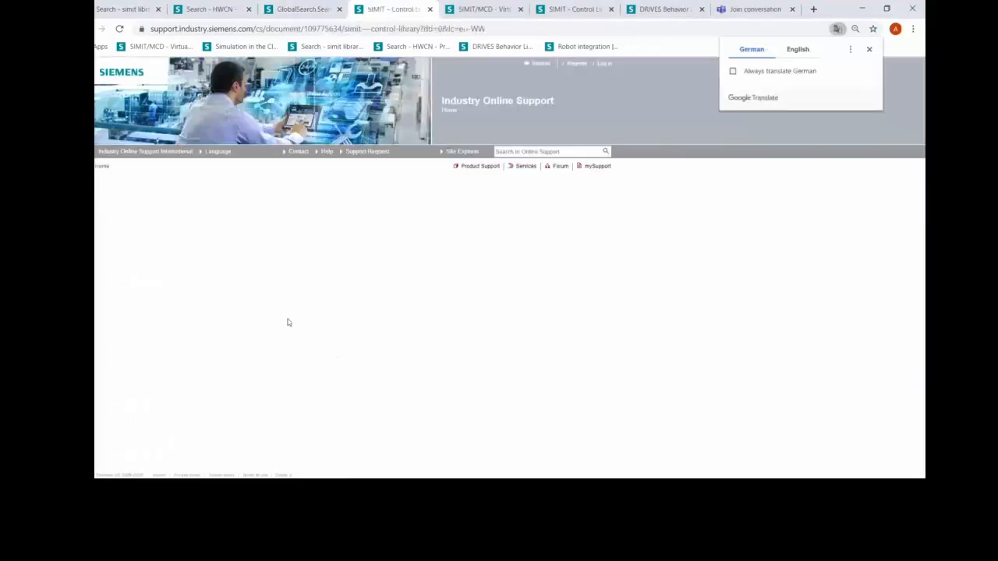
scroll(186, 366, "down", 2)
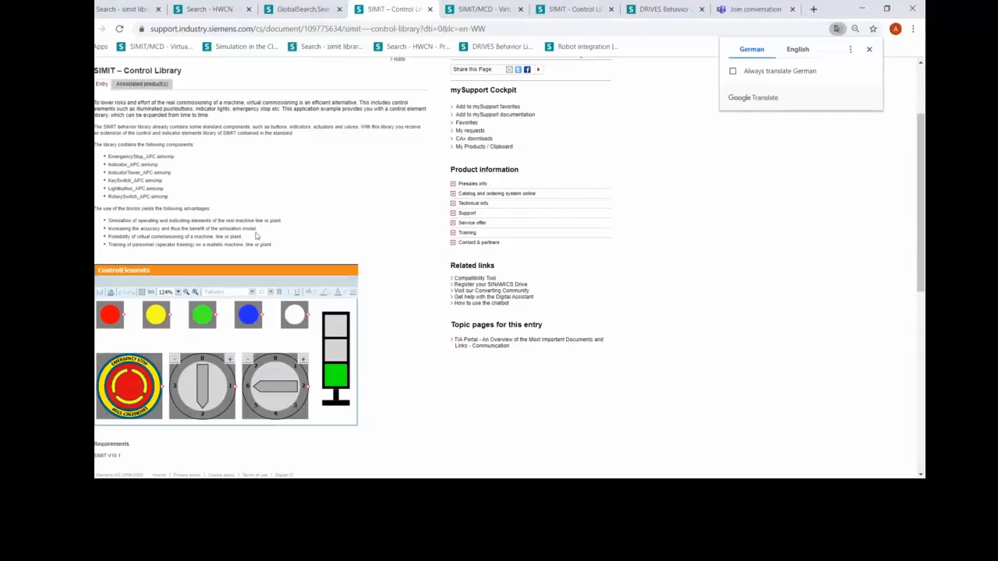
scroll(187, 312, "down", 4)
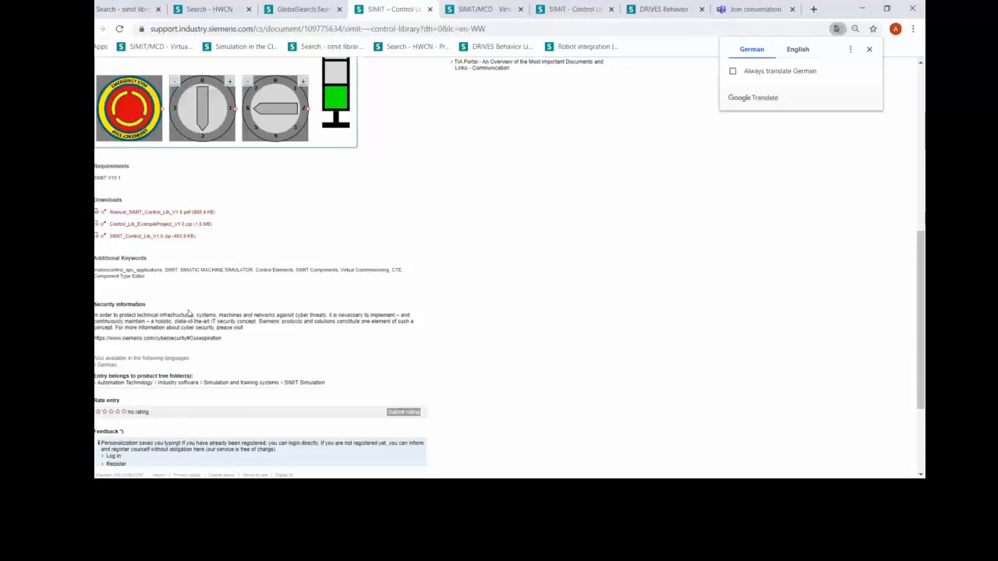
scroll(307, 282, "up", 2)
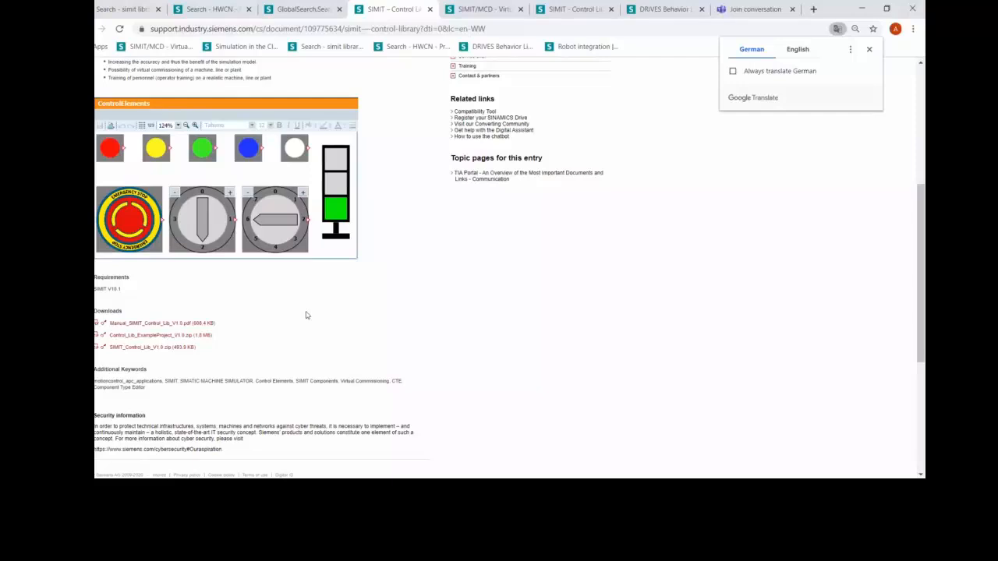
scroll(323, 315, "up", 4)
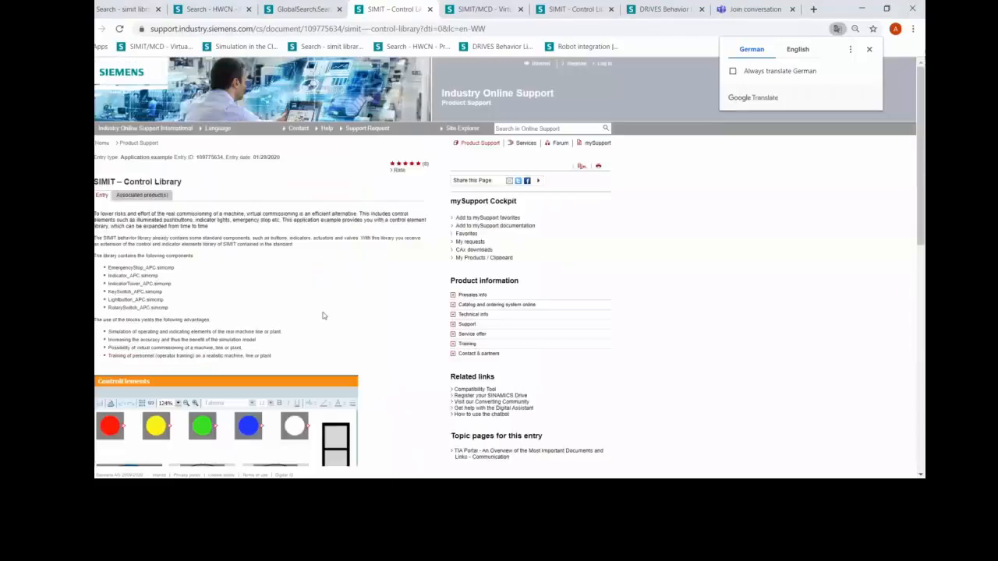
Step: View the DRIVES Behavior Library for SIMIT page, examining its real and virtual world diagram and its documentation and library downloads
left_click(651, 11)
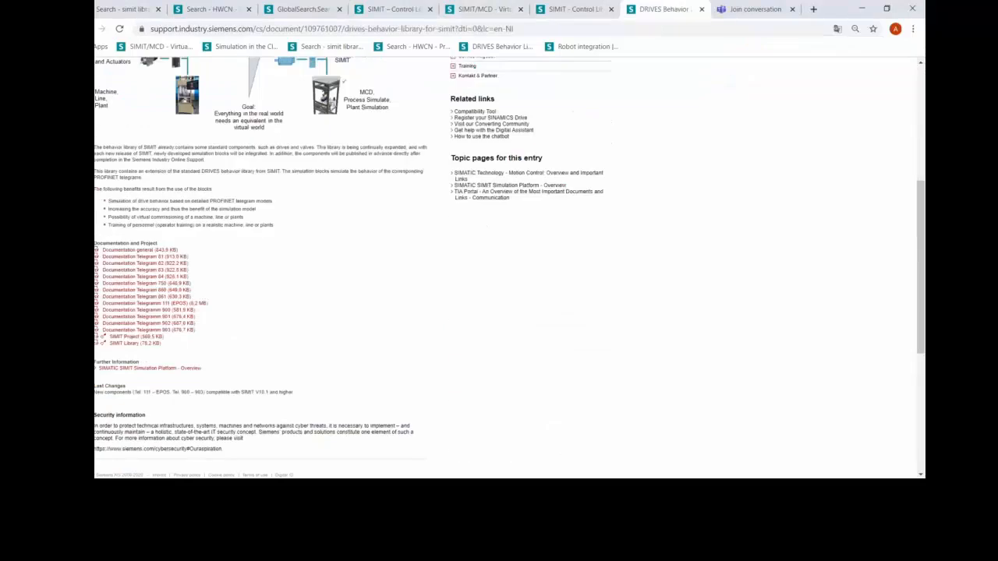
scroll(172, 313, "up", 3)
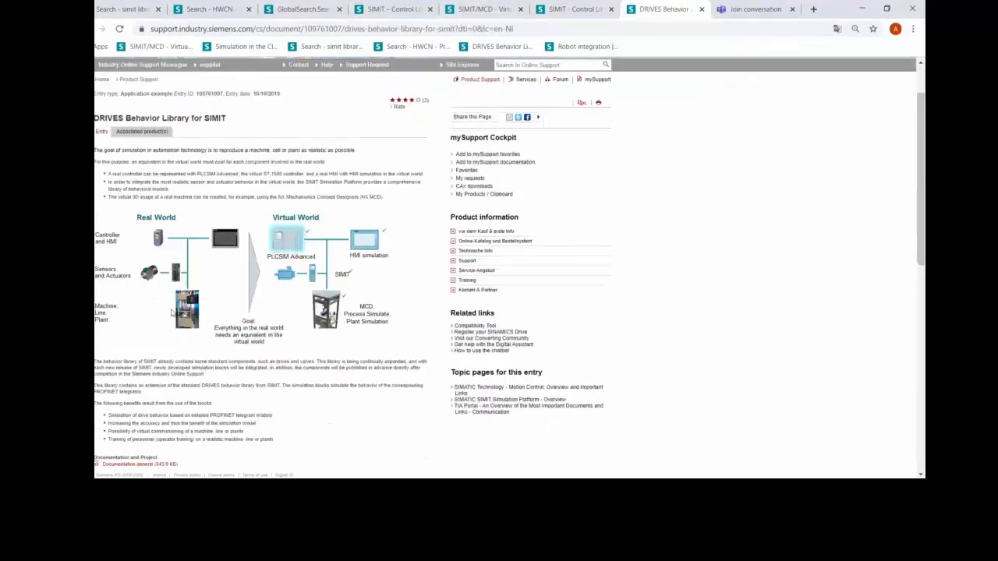
scroll(172, 313, "down", 3)
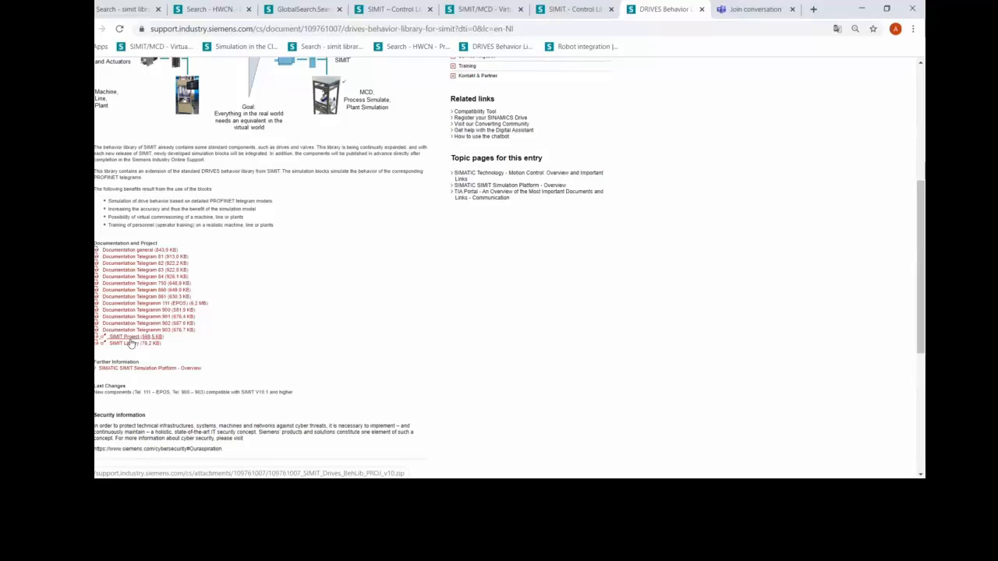
scroll(445, 393, "up", 4)
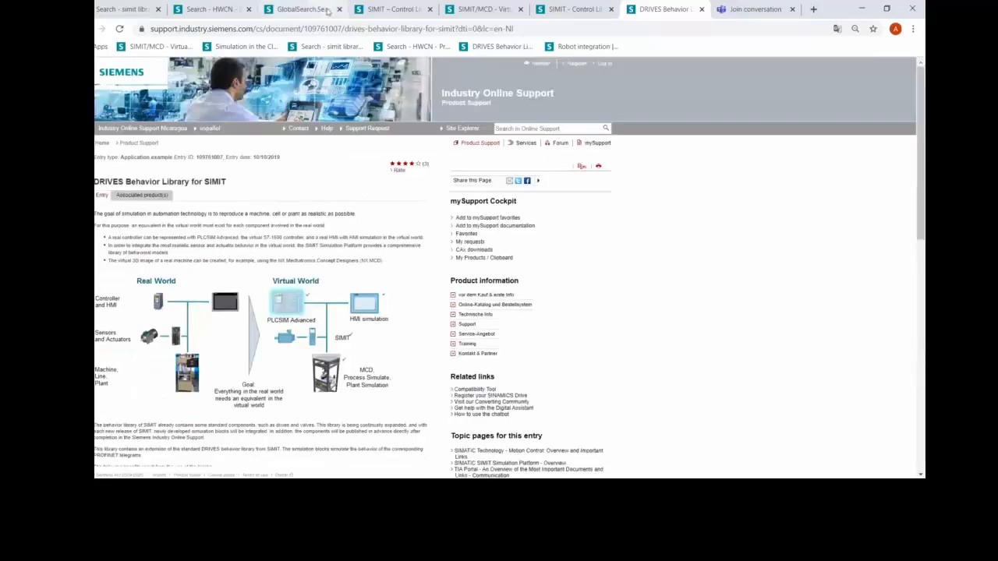
Step: Review the "simit library" search results down to the RFID behavior library, and show the HWCN search results
left_click(328, 10)
scroll(258, 312, "down", 2)
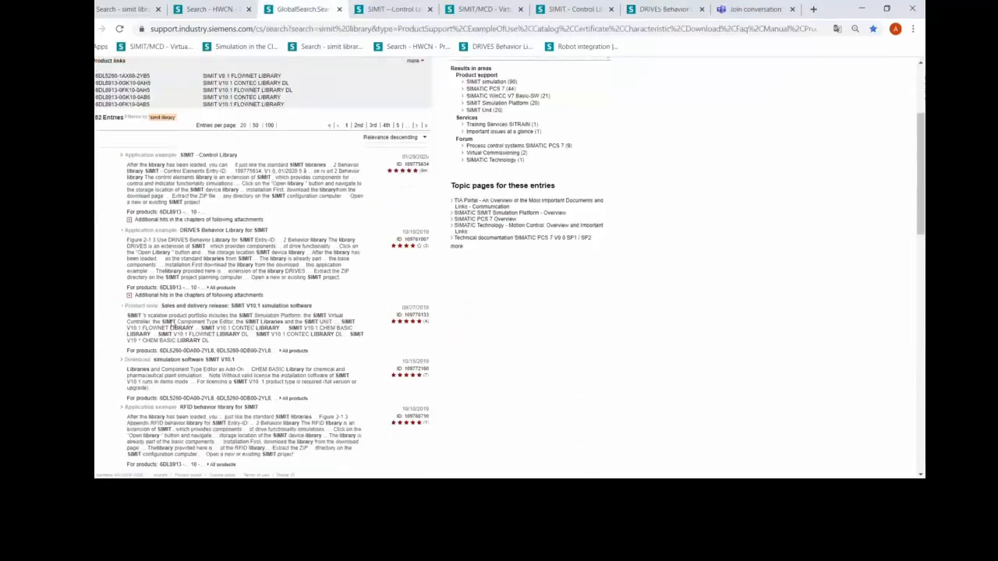
scroll(172, 322, "down", 2)
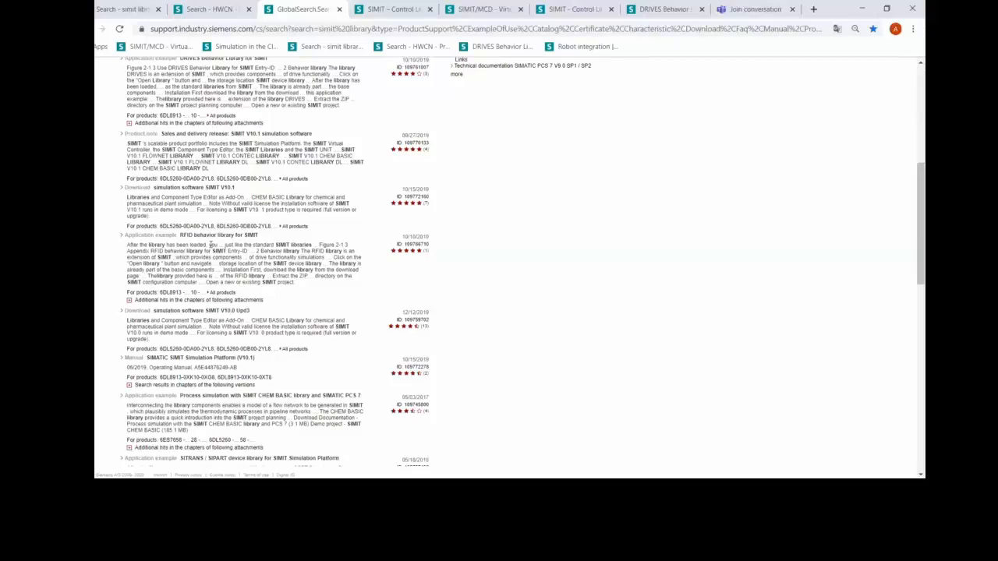
scroll(501, 354, "up", 1)
scroll(501, 354, "up", 5)
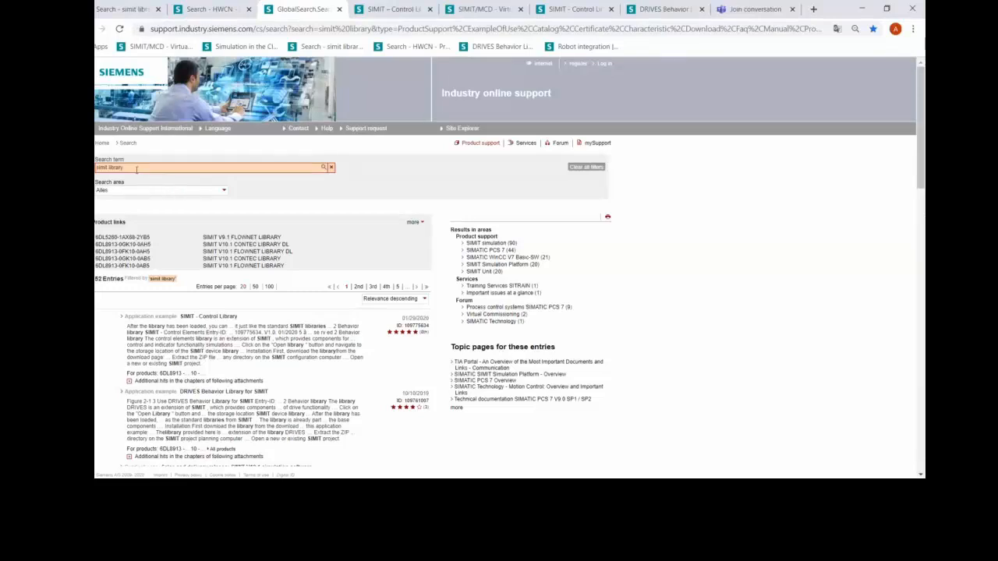
left_click(187, 10)
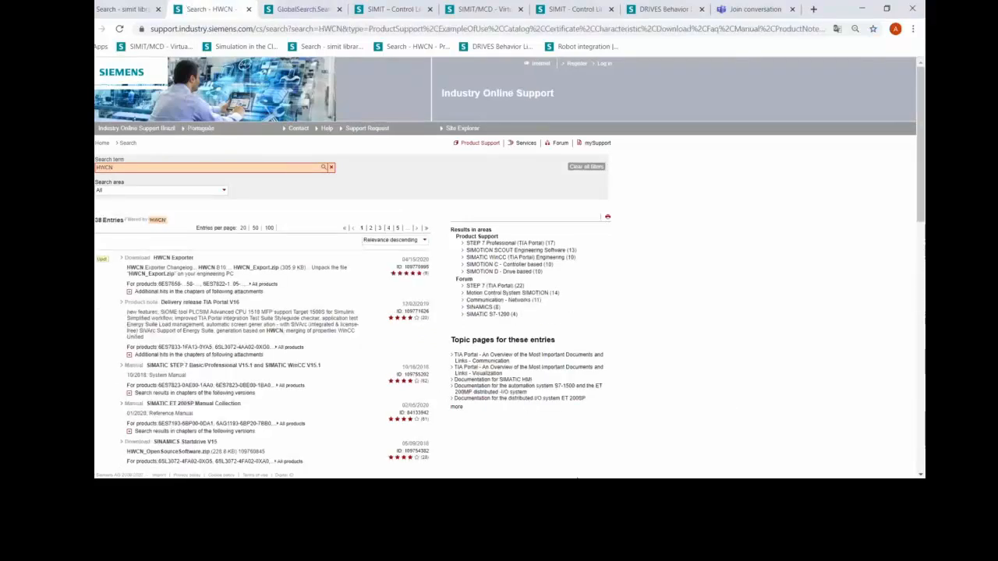
Step: Switch back to SIMIT and view the available types for a new coupling without creating one
key("alt+Tab")
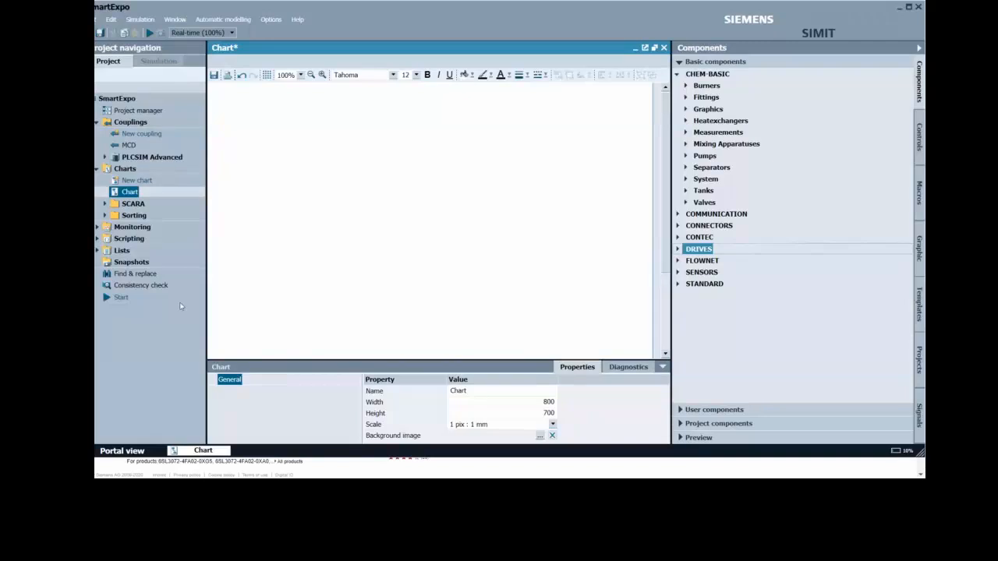
double_click(136, 136)
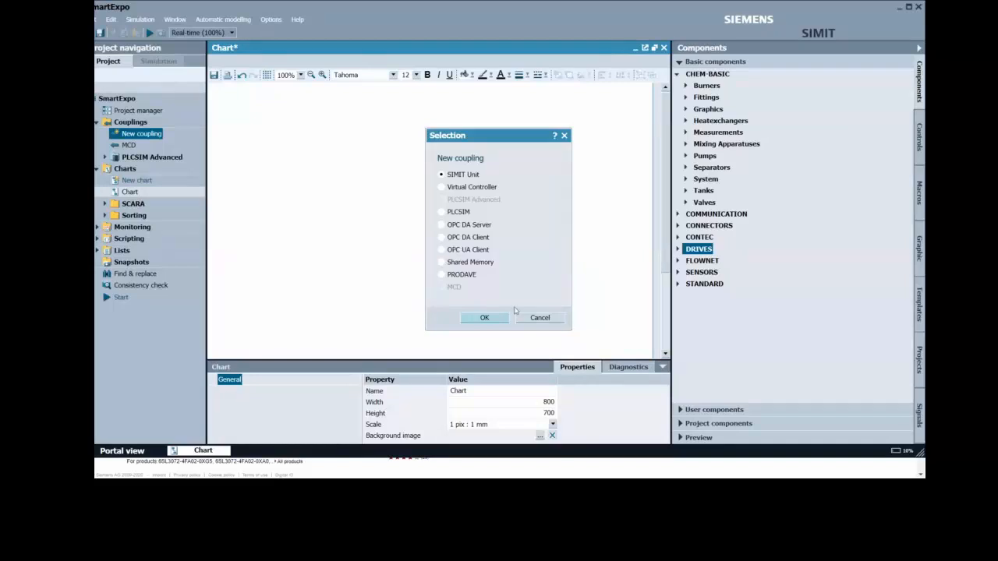
left_click(541, 320)
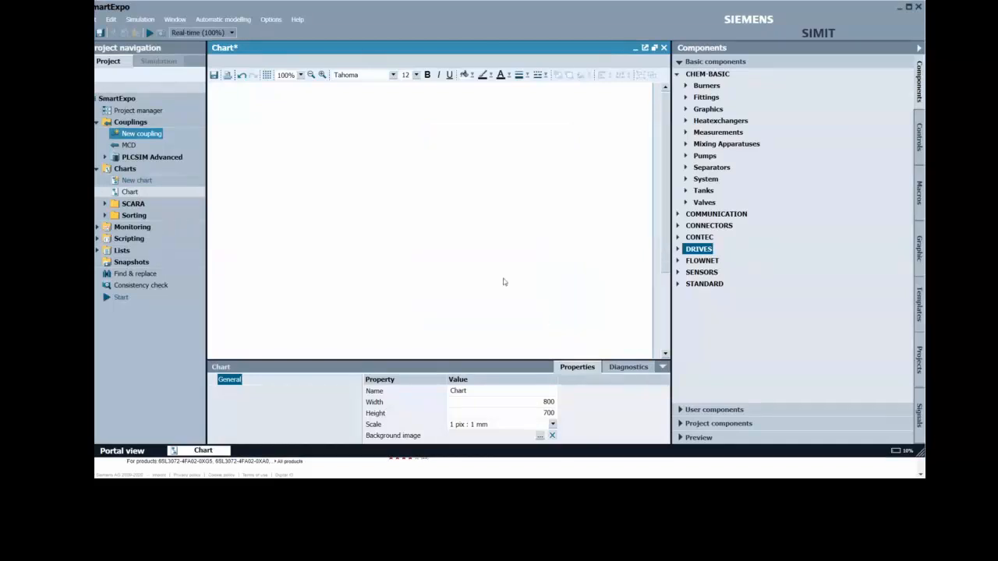
Step: Open the MCD coupling and view its part file link dialog without linking a file
left_click(129, 147)
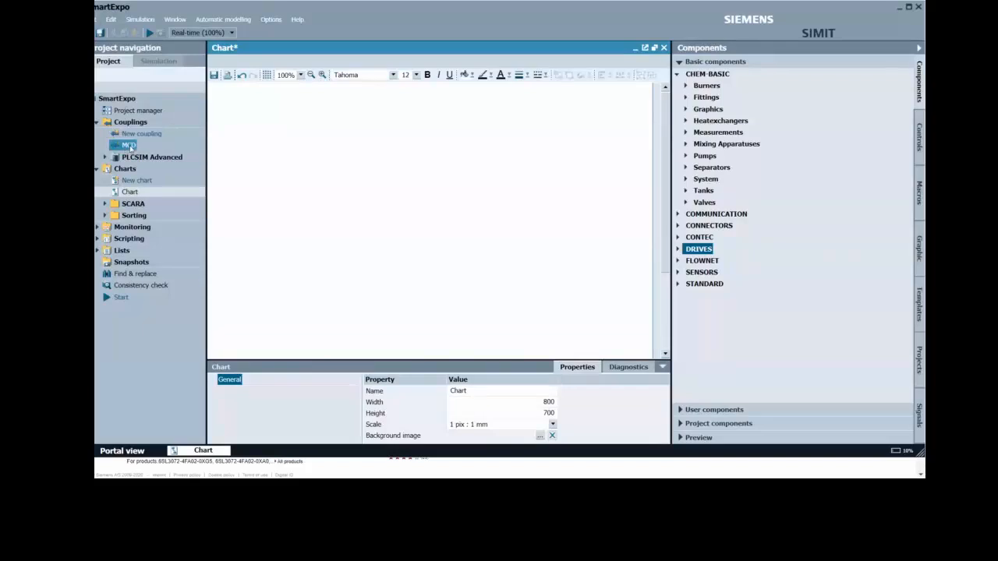
double_click(127, 144)
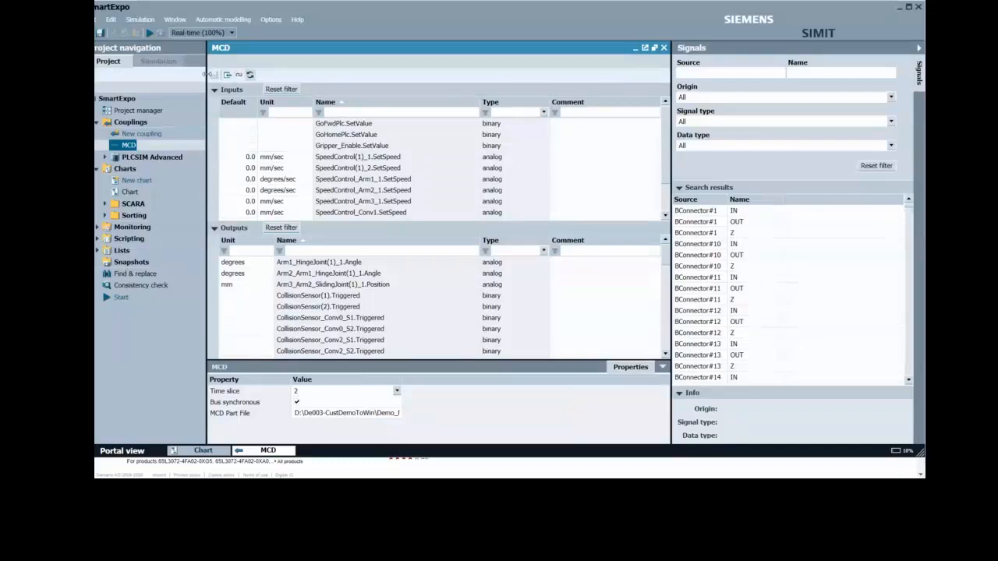
left_click(239, 75)
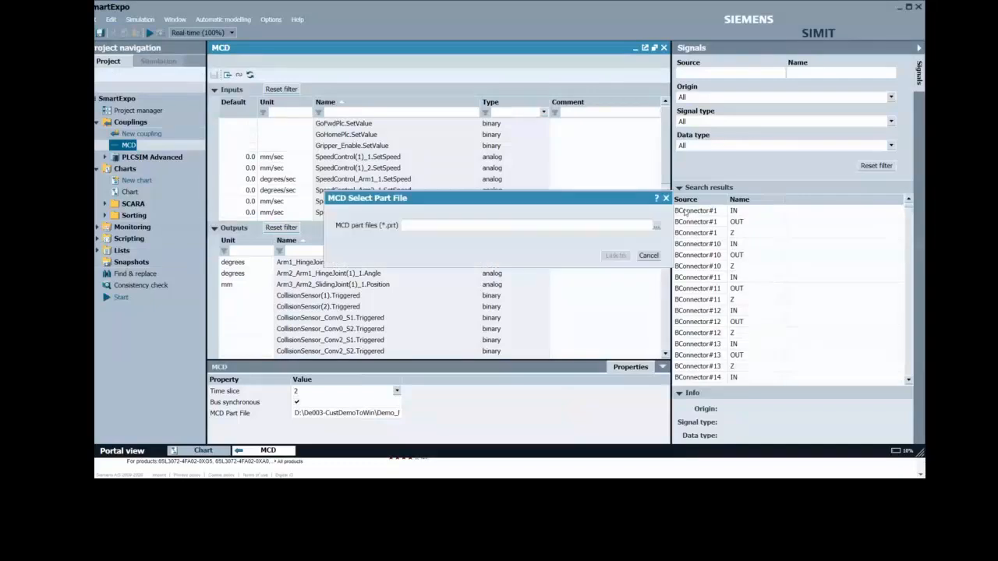
left_click(643, 255)
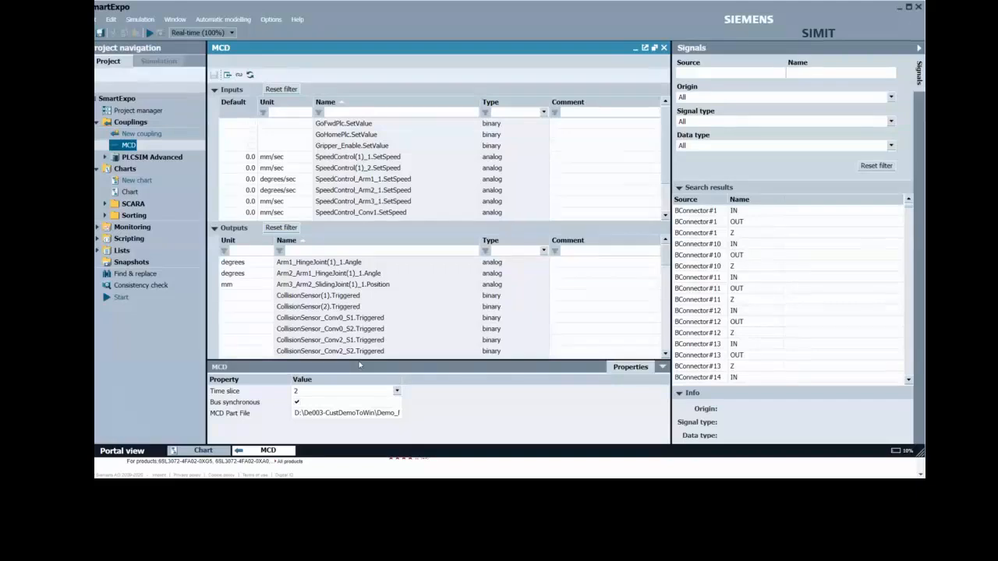
Step: Open the SCARA coupling under PLCSIM Advanced and examine its input and output signal tables
left_click(104, 158)
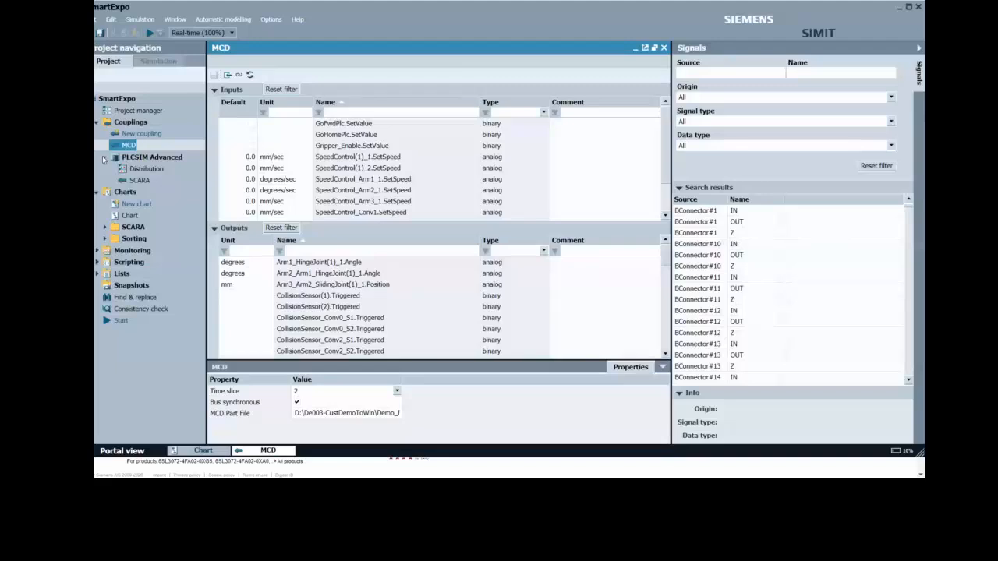
double_click(138, 181)
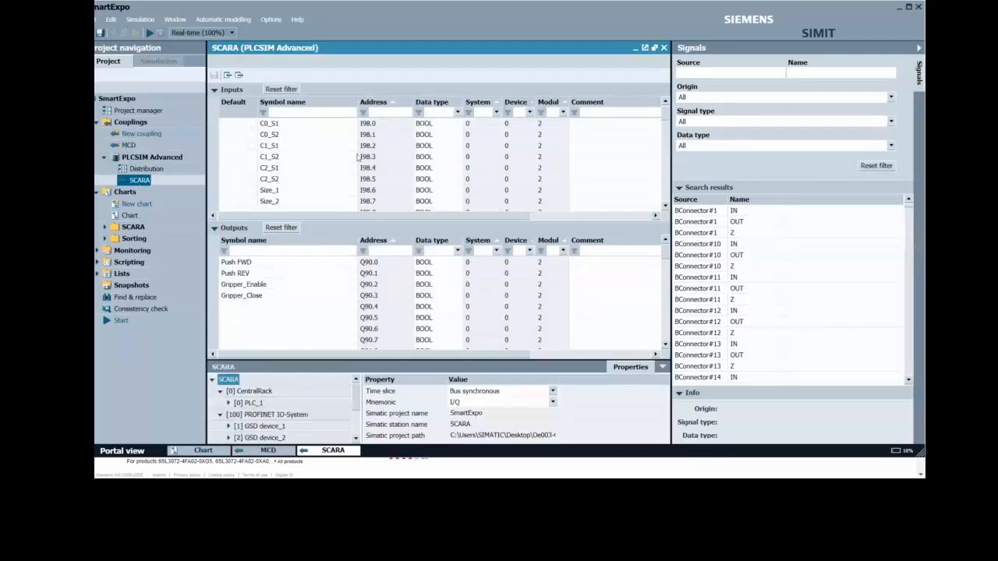
scroll(436, 204, "down", 5)
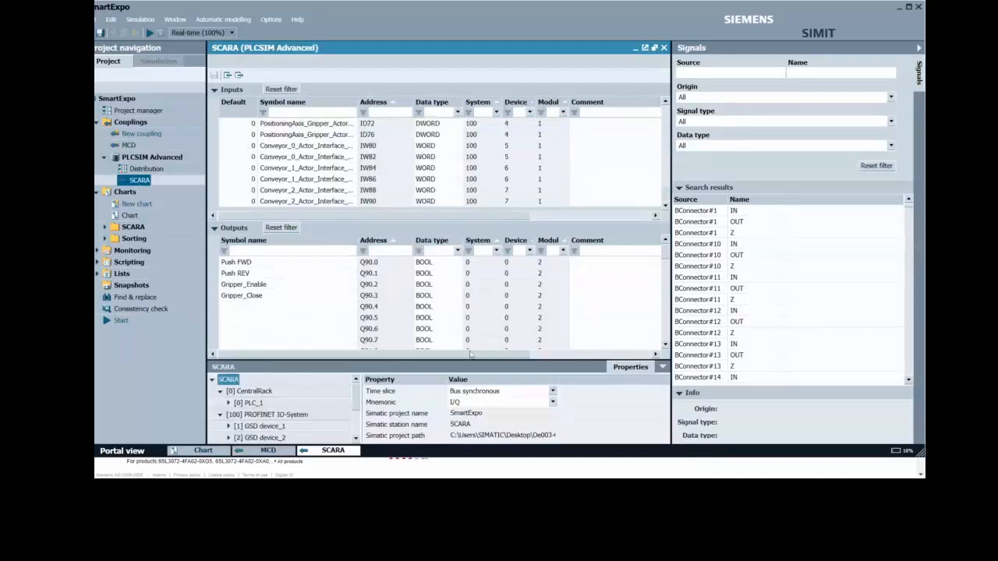
scroll(470, 335, "down", 5)
scroll(470, 339, "up", 5)
scroll(470, 336, "up", 1)
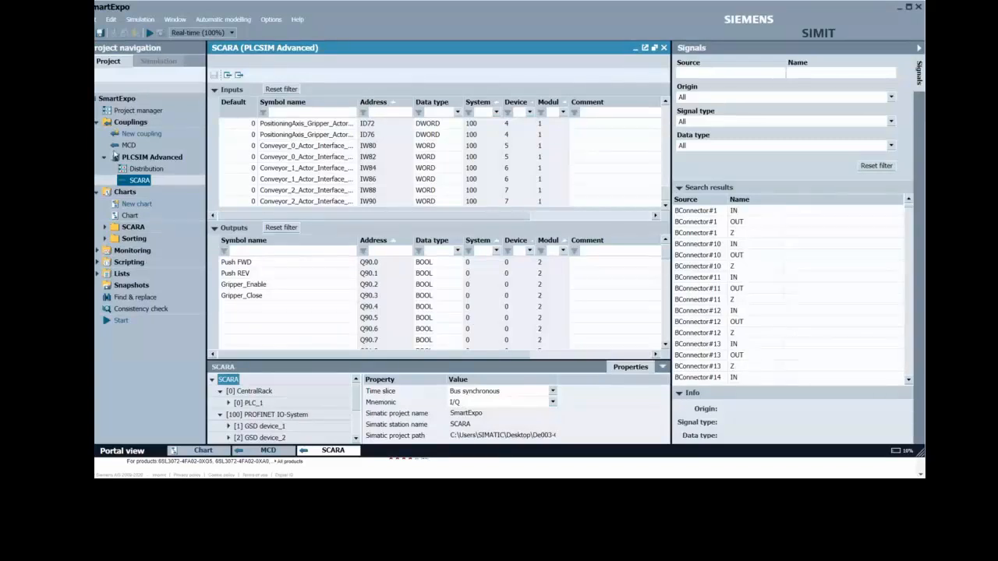
Step: Return to the empty chart, collapse the basic components and expand the user and project component sections
double_click(129, 215)
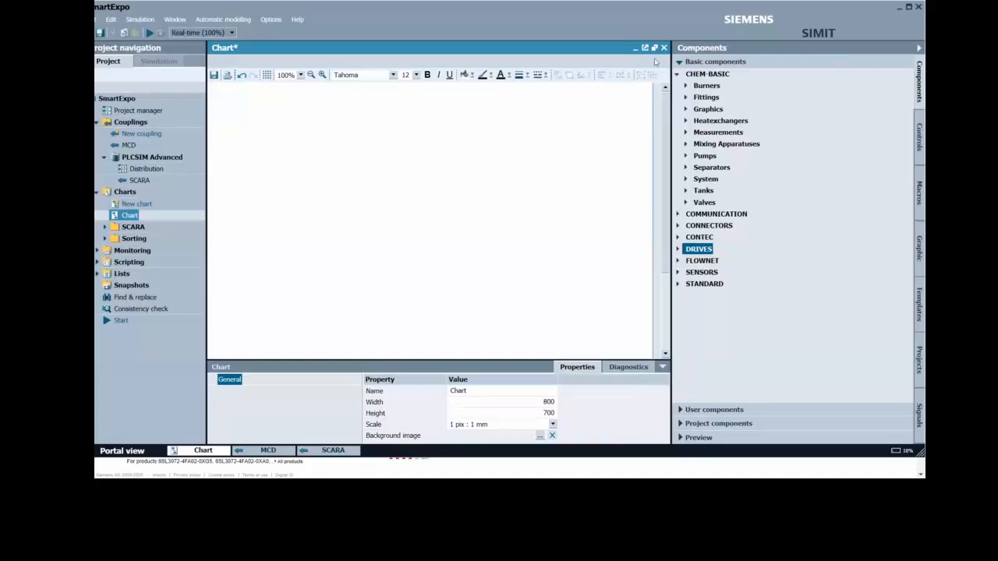
left_click(686, 61)
left_click(681, 76)
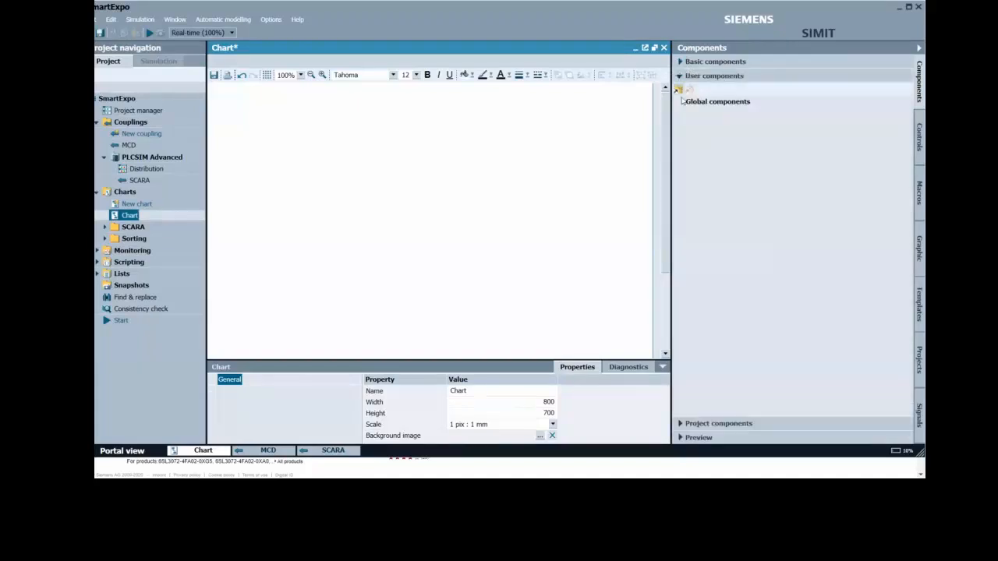
left_click(684, 423)
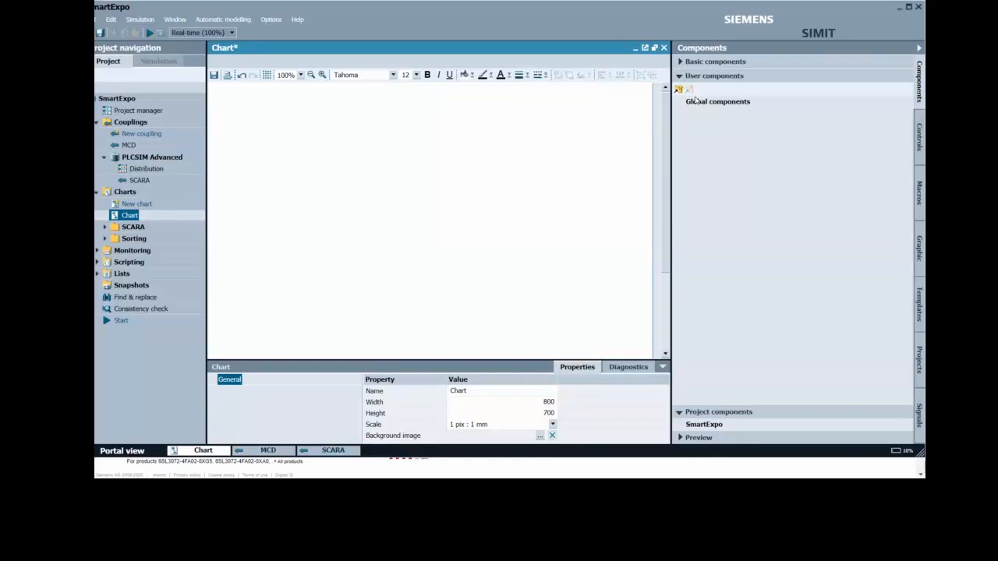
Step: Open the Arm1 chart from the SCARA chart folder
left_click(104, 227)
double_click(138, 250)
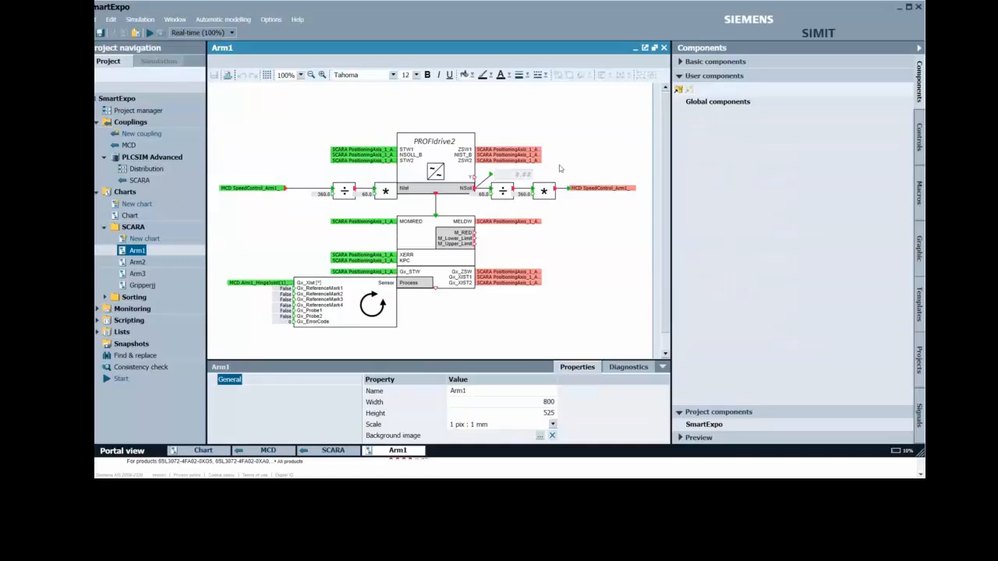
Step: Examine the PROFIdrive2 block's control and status word window and its parameters, and view the connected blocks in the Arm1 chart
double_click(421, 158)
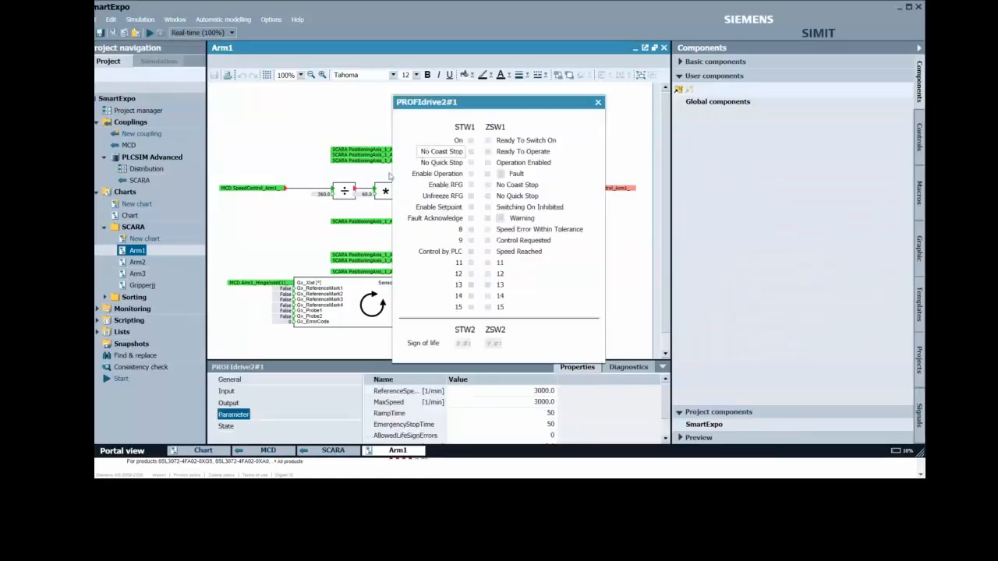
left_click(597, 103)
left_click_drag(404, 360, 414, 308)
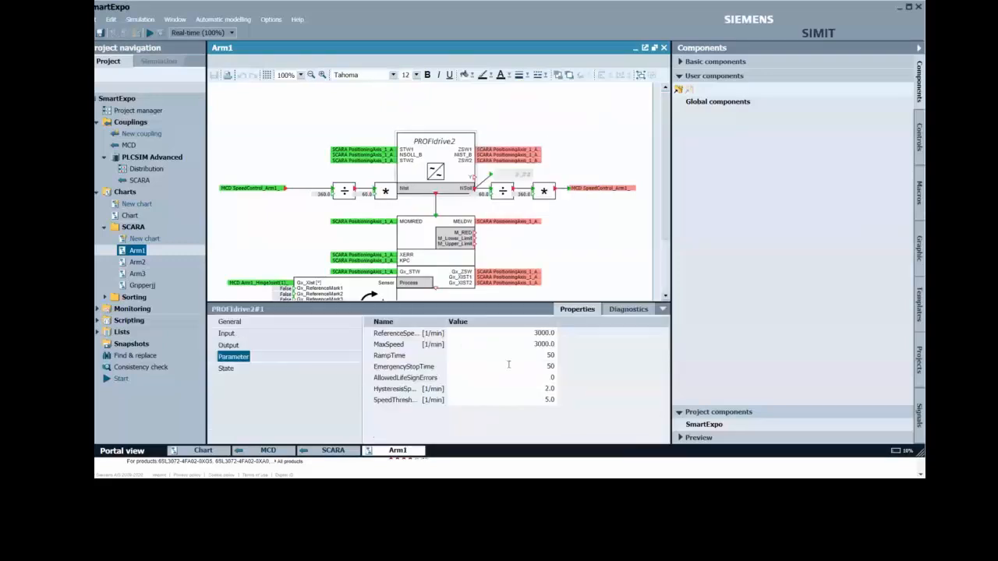
scroll(424, 187, "down", 2)
scroll(427, 195, "up", 1)
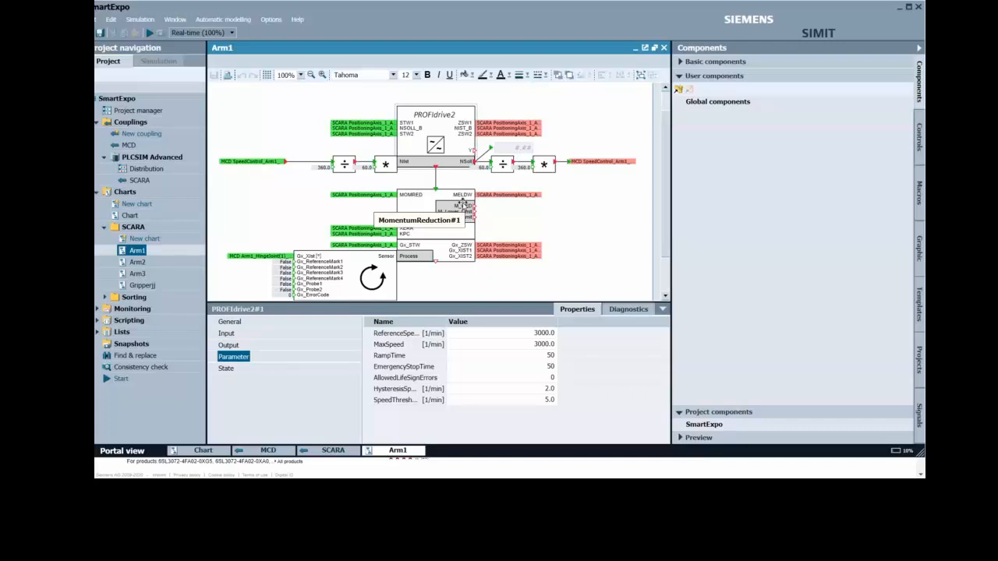
scroll(329, 254, "down", 2)
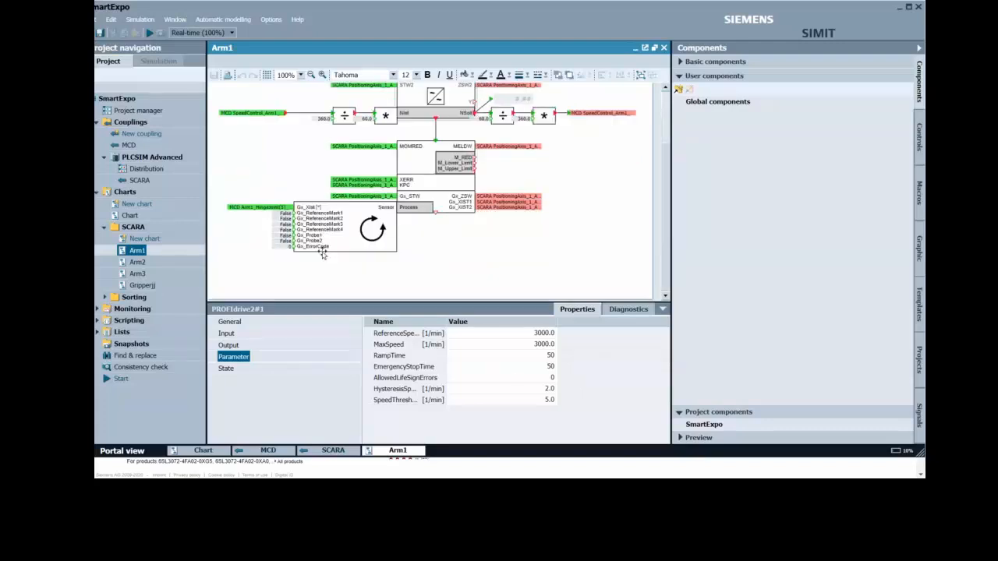
Step: Open the Gripperjj chart, enlarge the chart area and examine the Gripper Enable and Gripper Status Feedback signal connections
double_click(143, 285)
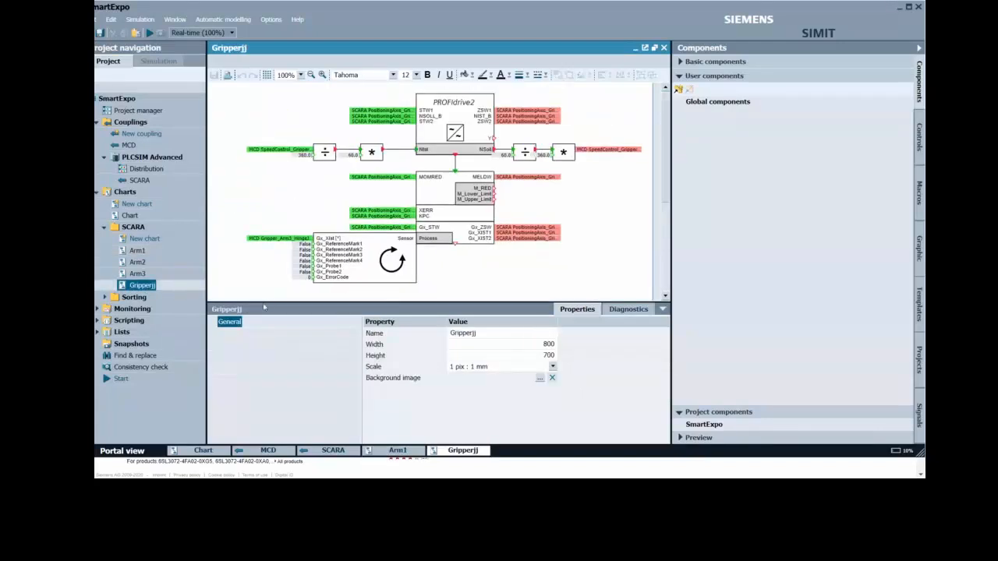
left_click_drag(264, 304, 264, 395)
scroll(301, 312, "down", 2)
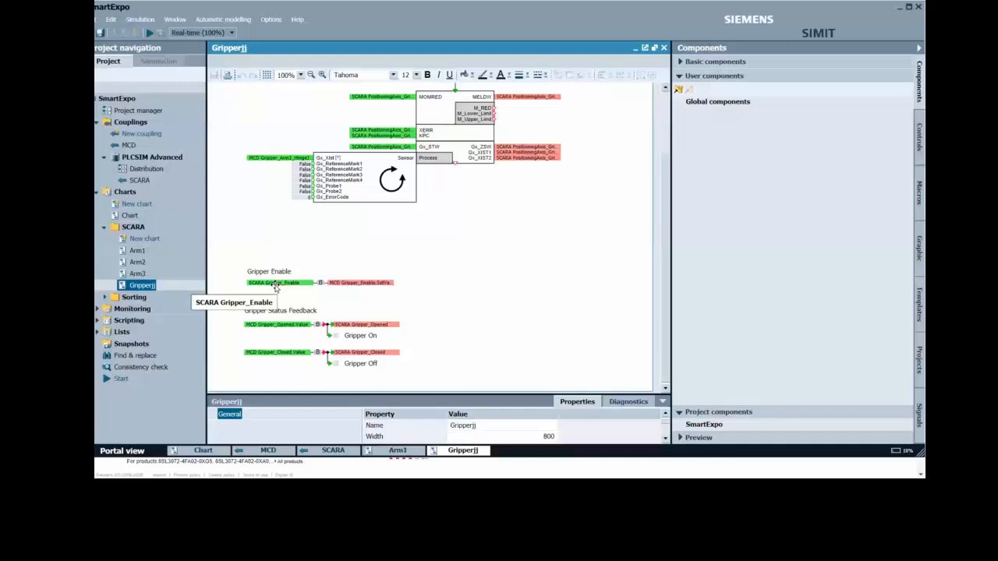
mouse_move(274, 288)
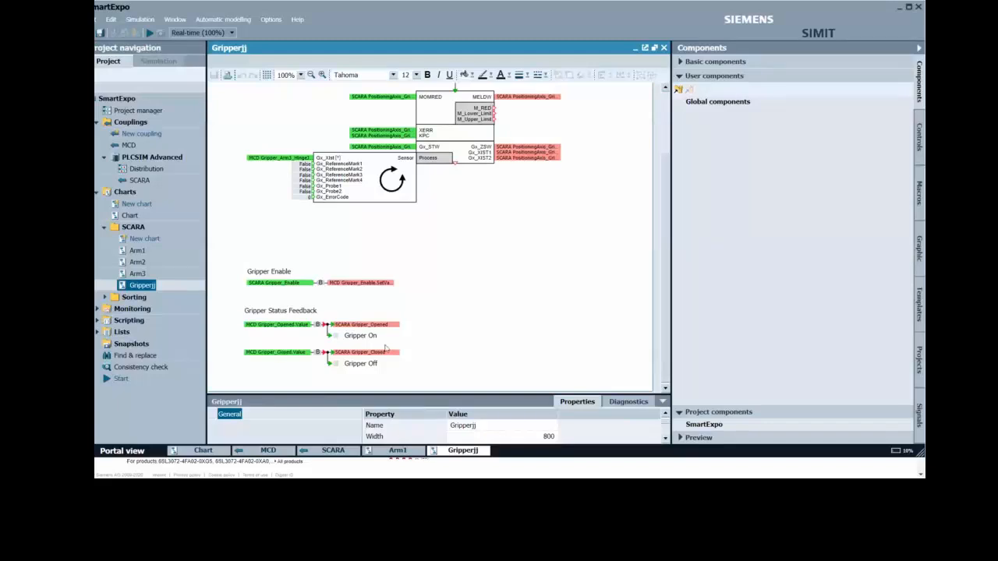
scroll(396, 277, "up", 2)
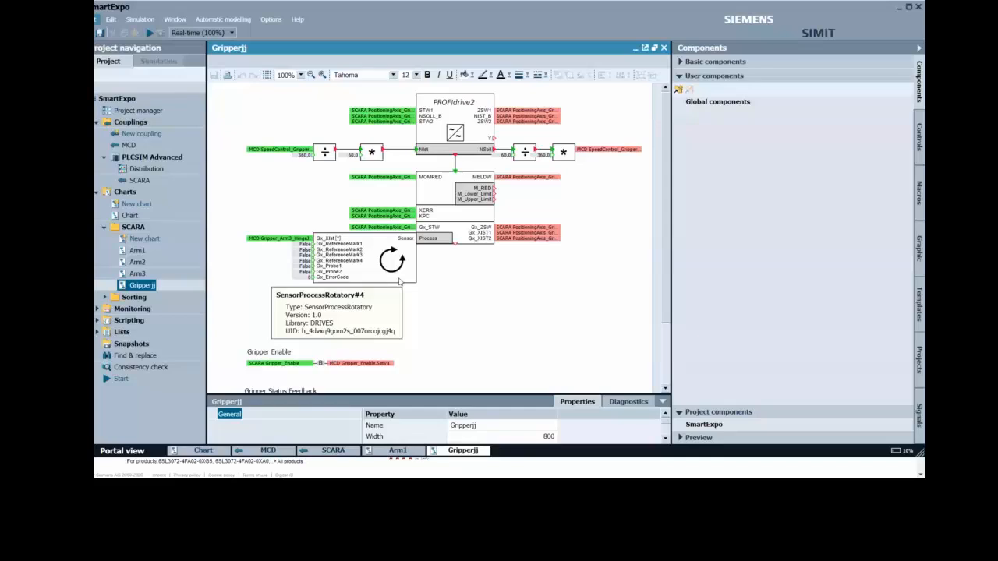
Step: Switch to the PowerPoint slide show and advance to the "Robotic Testing and validation with vendor VRC" slide
key("alt+Tab")
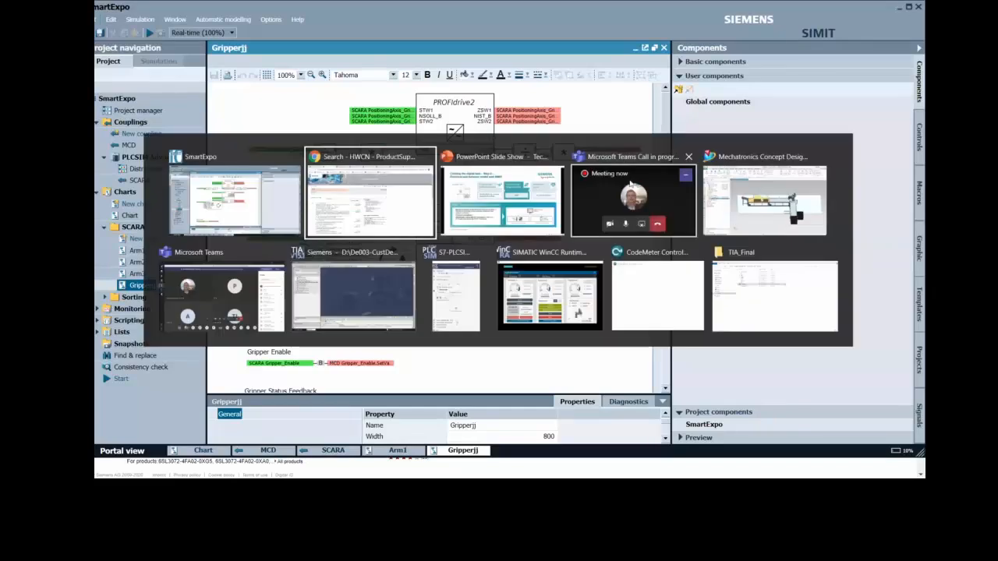
left_click(501, 200)
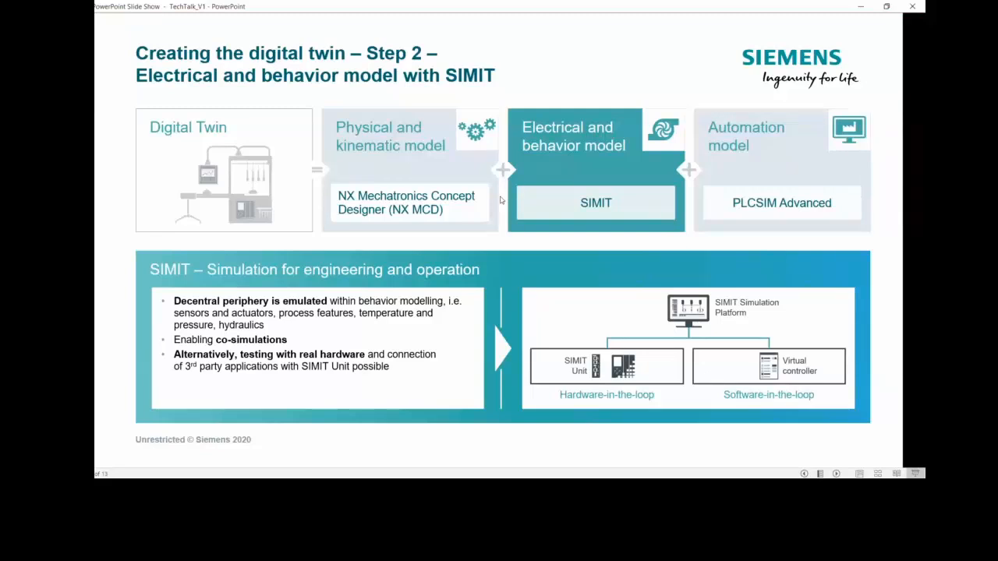
left_click(362, 244)
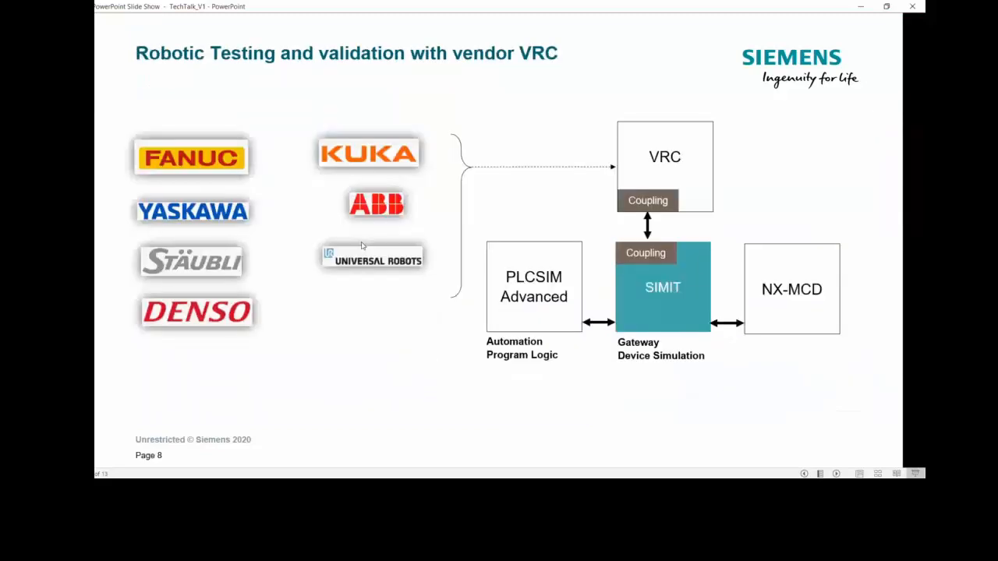
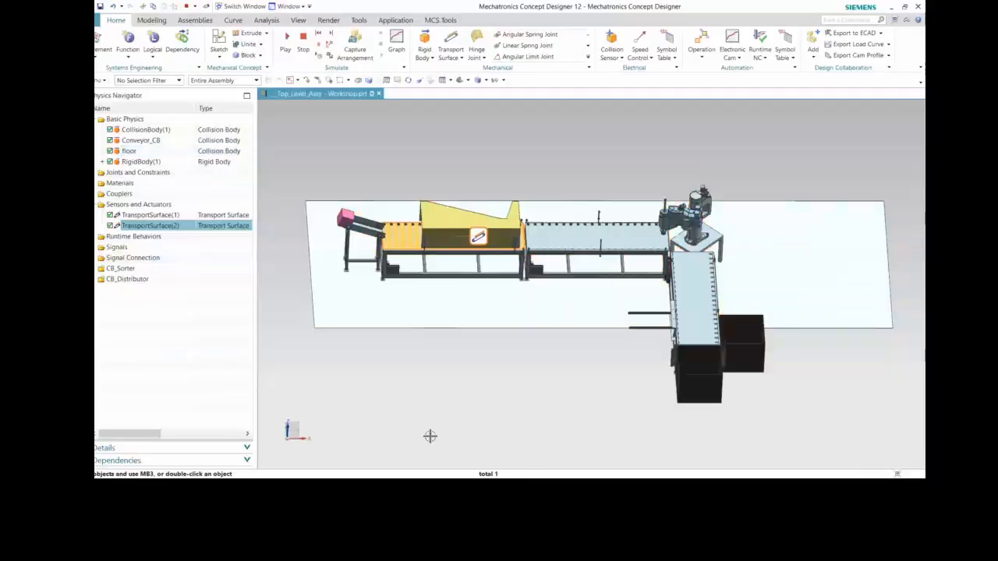
Step: Clear the selection of TransportSurface(2) and inspect the conveyor line and SCARA robot in the Workshop assembly from different views
scroll(430, 435, "up", 2)
scroll(506, 176, "down", 2)
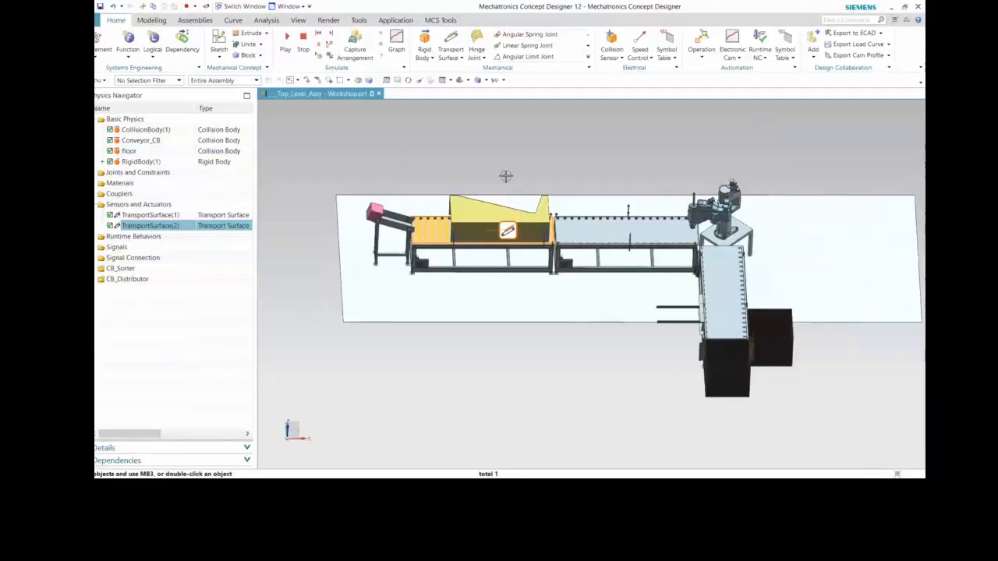
left_click(453, 429)
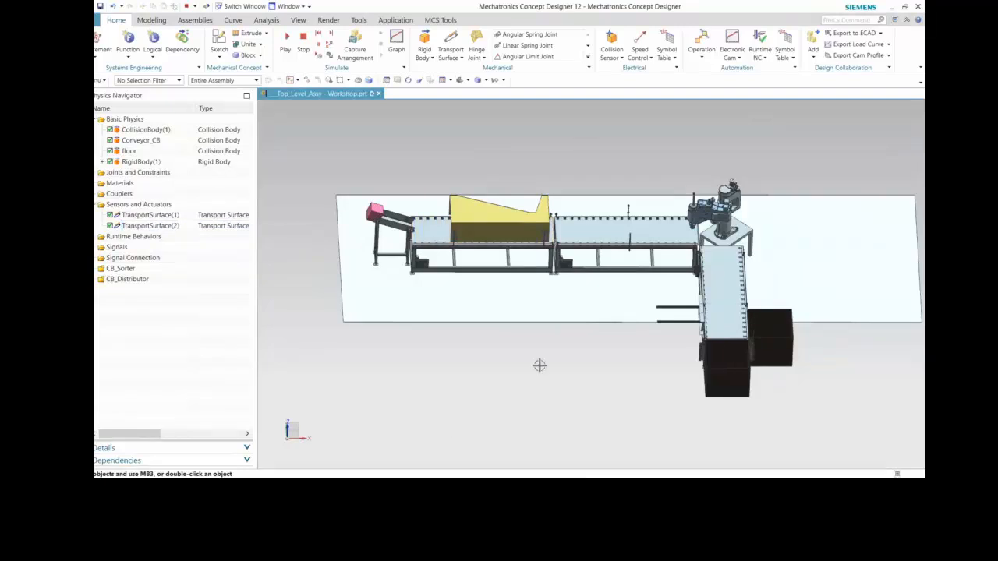
scroll(508, 257, "up", 2)
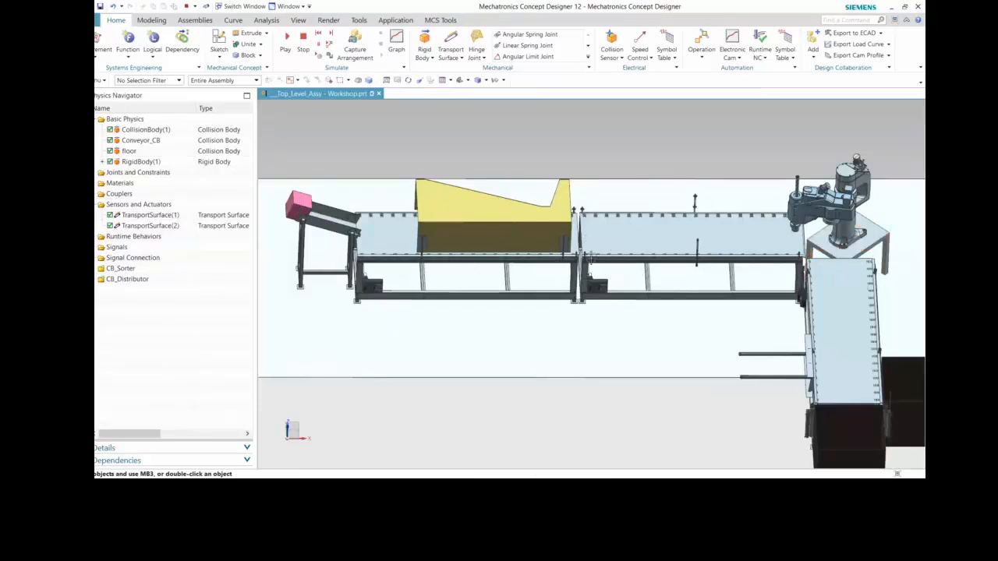
scroll(569, 421, "down", 1)
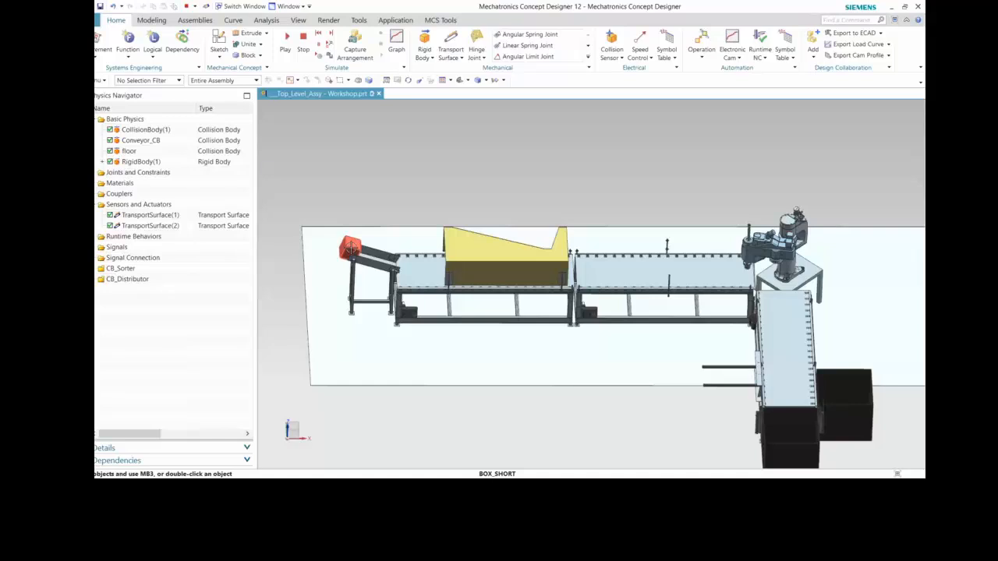
middle_click_drag(621, 426, 629, 403)
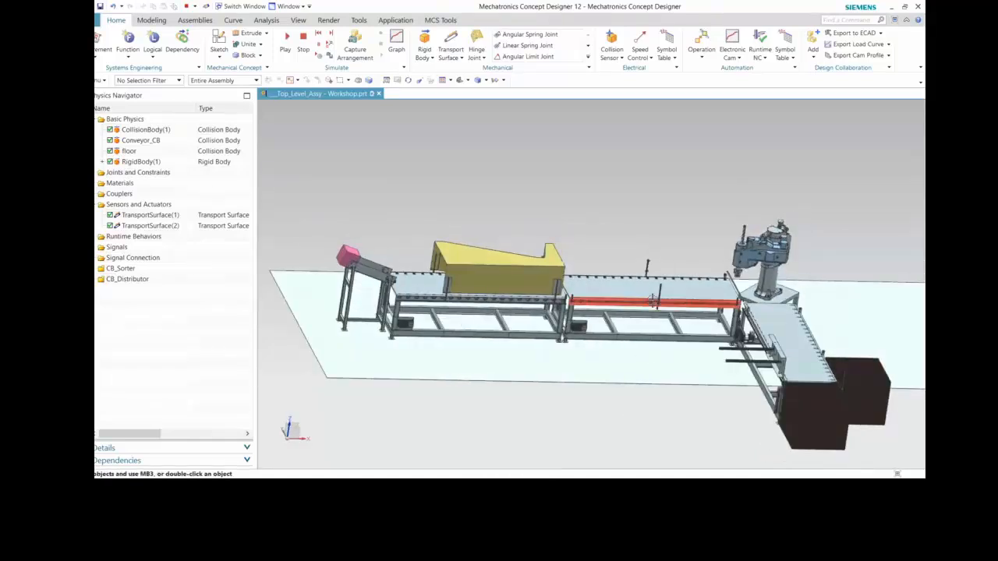
middle_click_drag(561, 383, 550, 383)
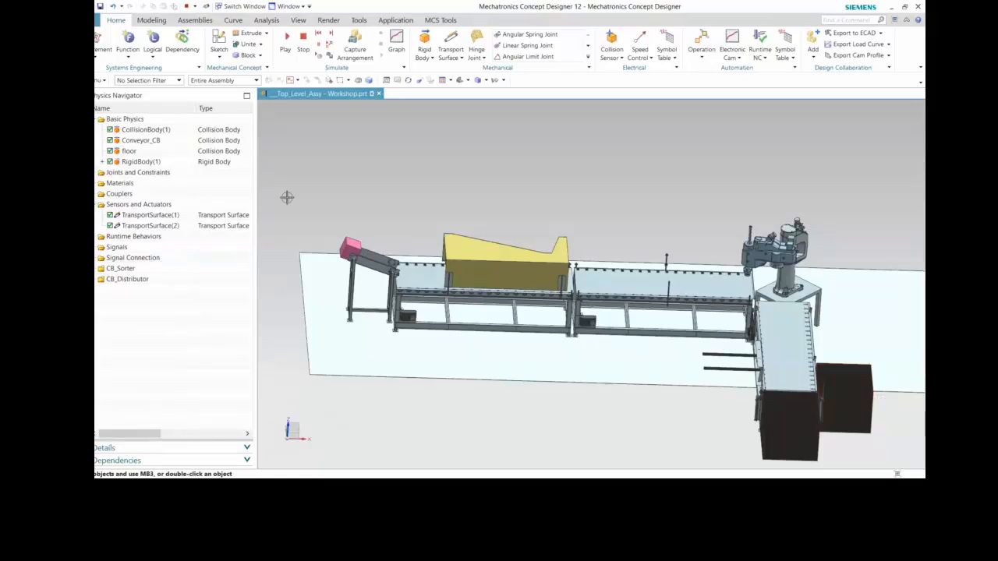
scroll(287, 198, "down", 2)
Step: Switch to SIMIT and expand the Sorting chart folder, highlighting the SCARA charts and the Conv0 and Conv1 charts
key("alt+Tab")
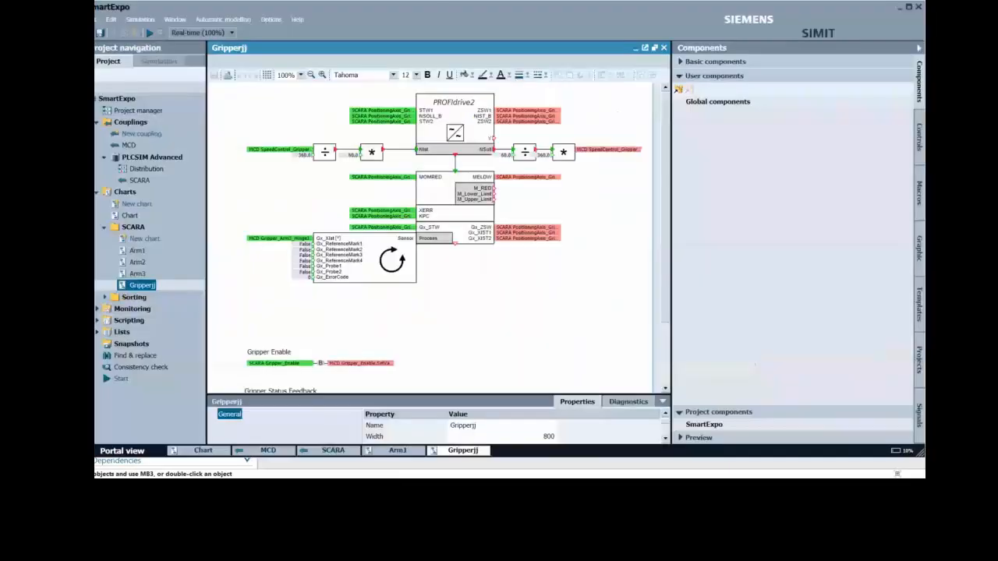
left_click(134, 251)
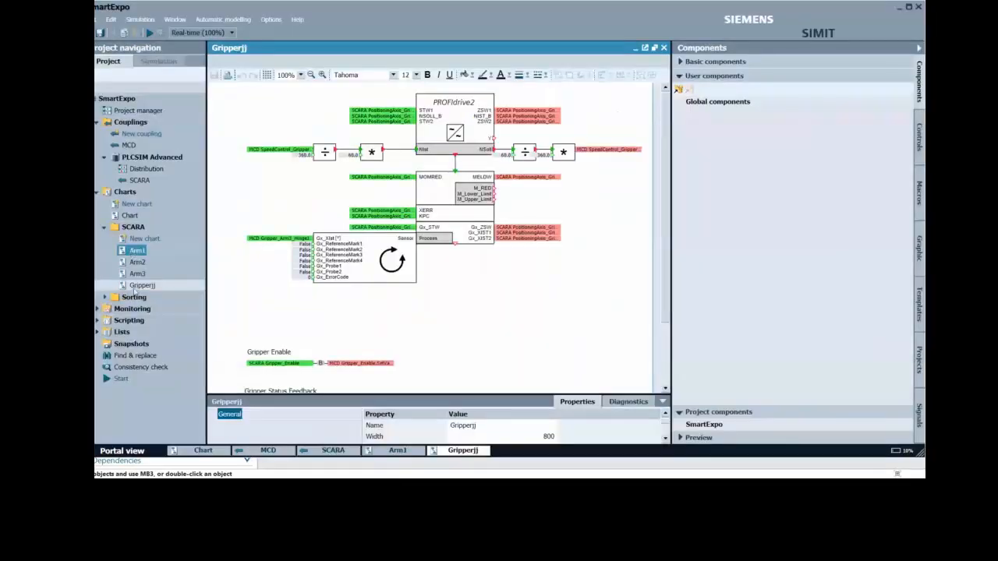
left_click(140, 286)
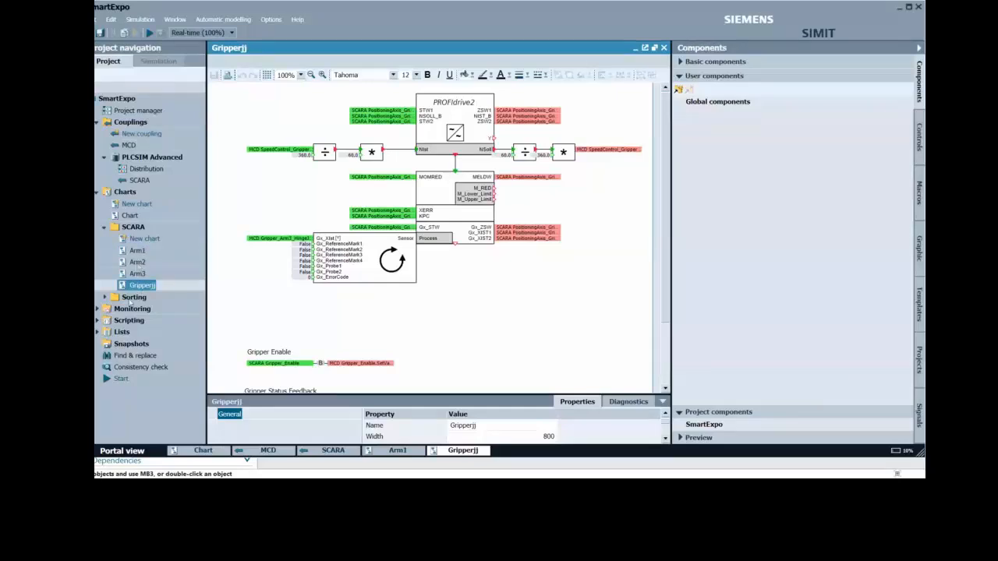
left_click(103, 297)
left_click(139, 321)
left_click(138, 332)
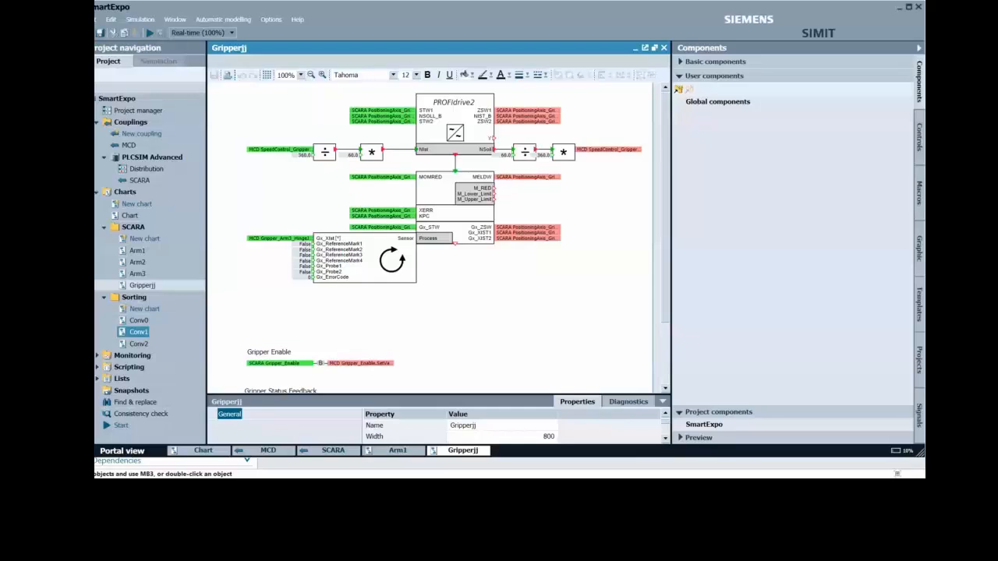
Step: Start the real-time simulation of the SmartExpo project and save the pending changes to Chart
left_click(117, 99)
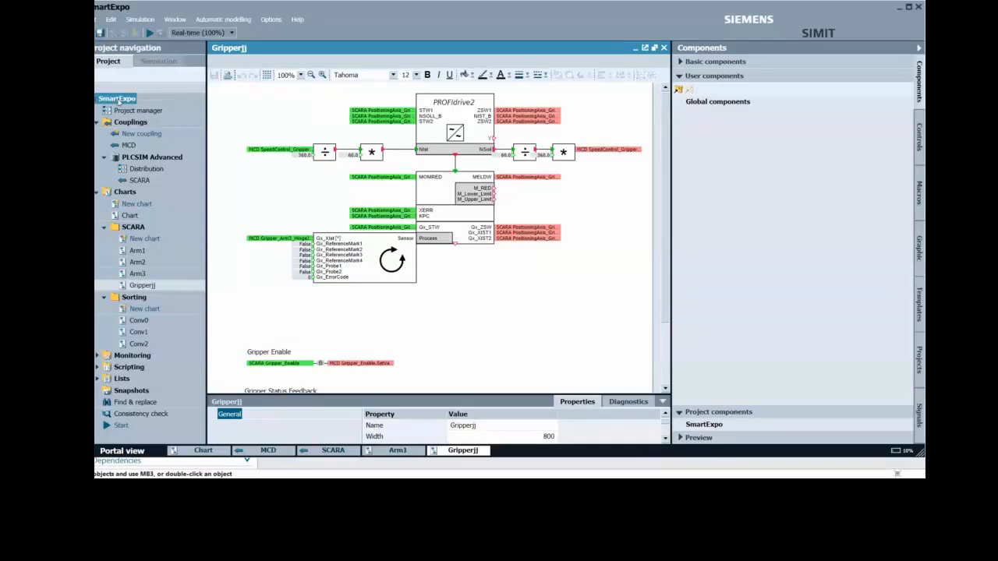
left_click(148, 34)
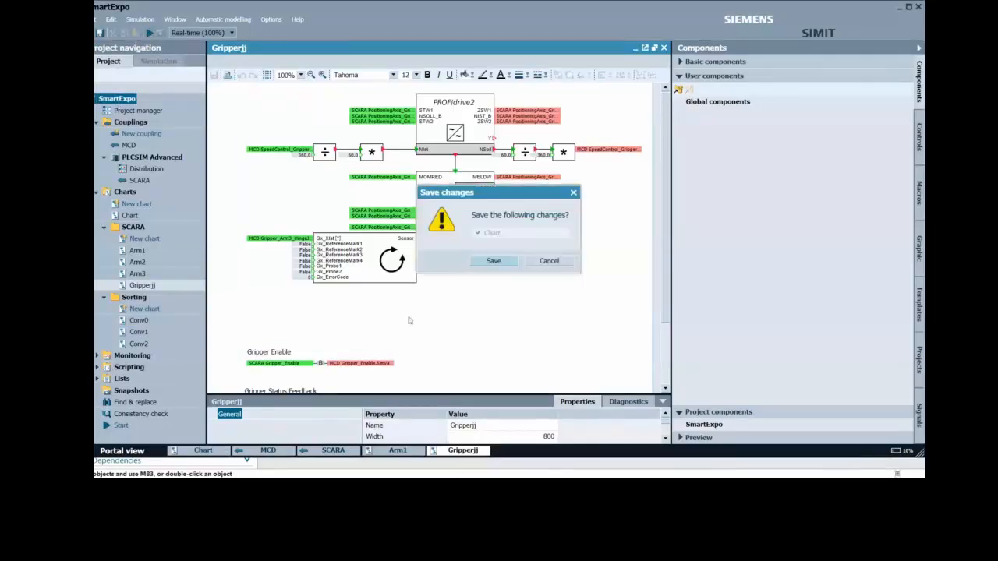
left_click(504, 262)
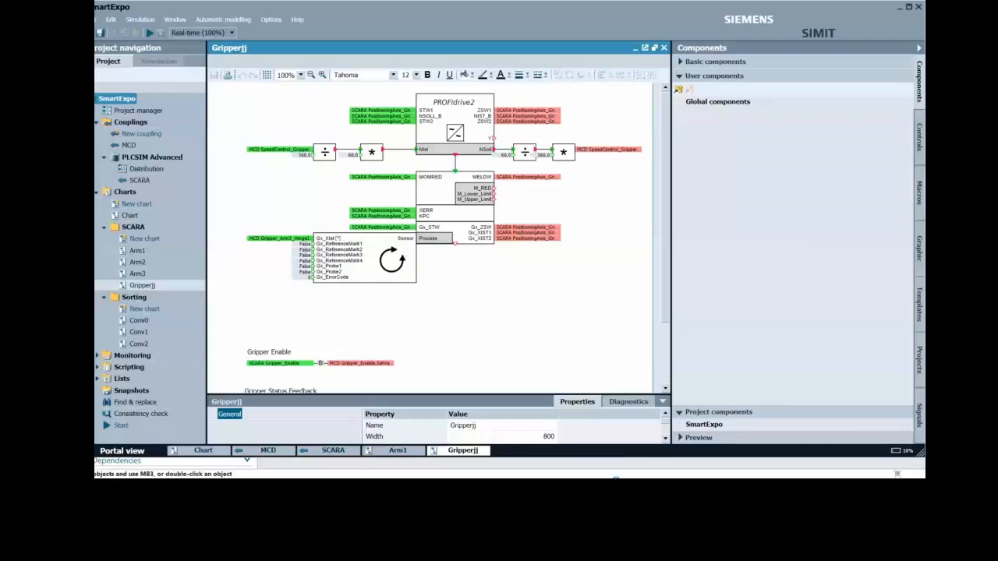
Step: Bring up the PLCSIM Advanced control panel, move it beside the Final assembly in NX MCD, and view the conveyor line from the front
key("alt+Tab")
left_click(686, 235)
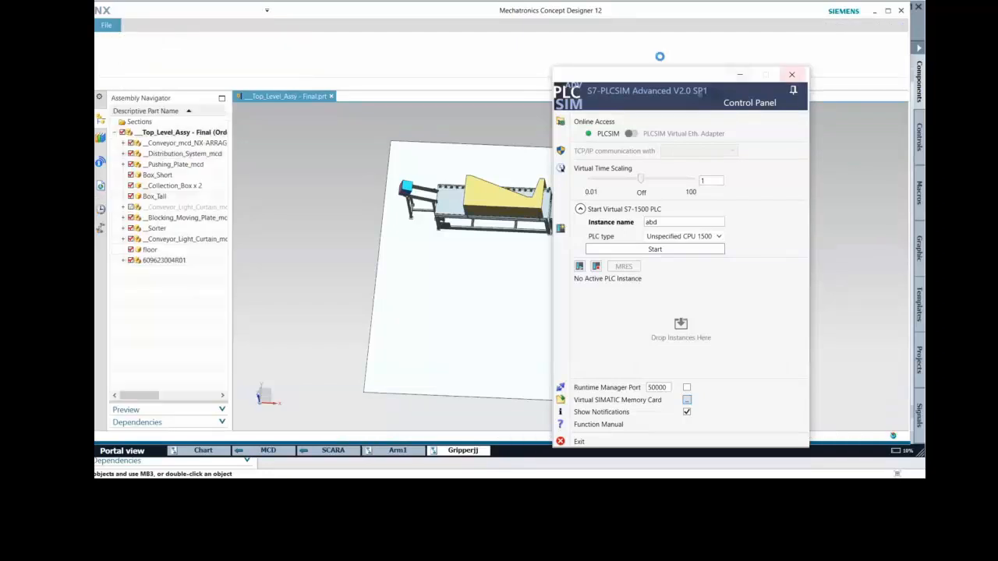
left_click_drag(599, 75, 758, 95)
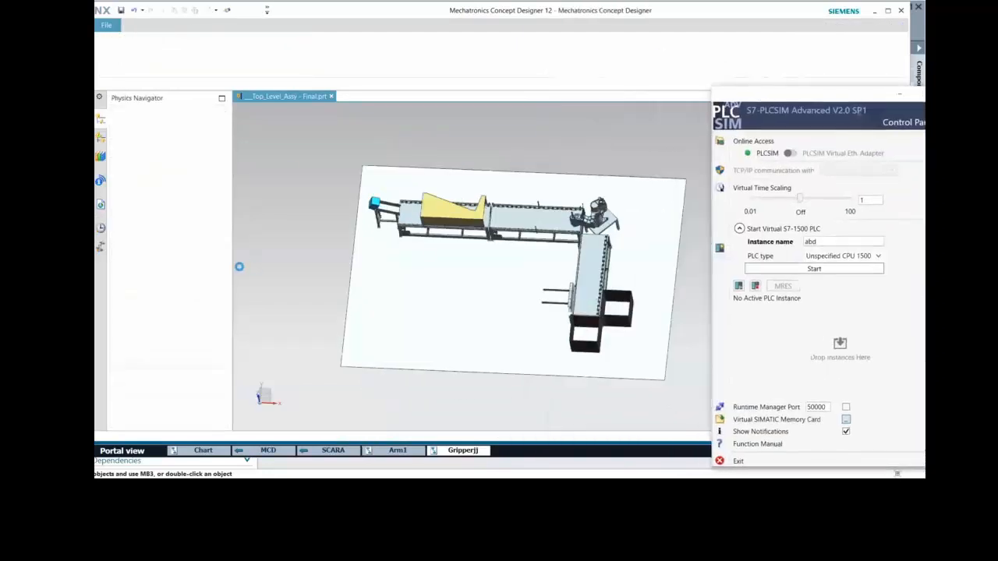
middle_click_drag(332, 330, 321, 338)
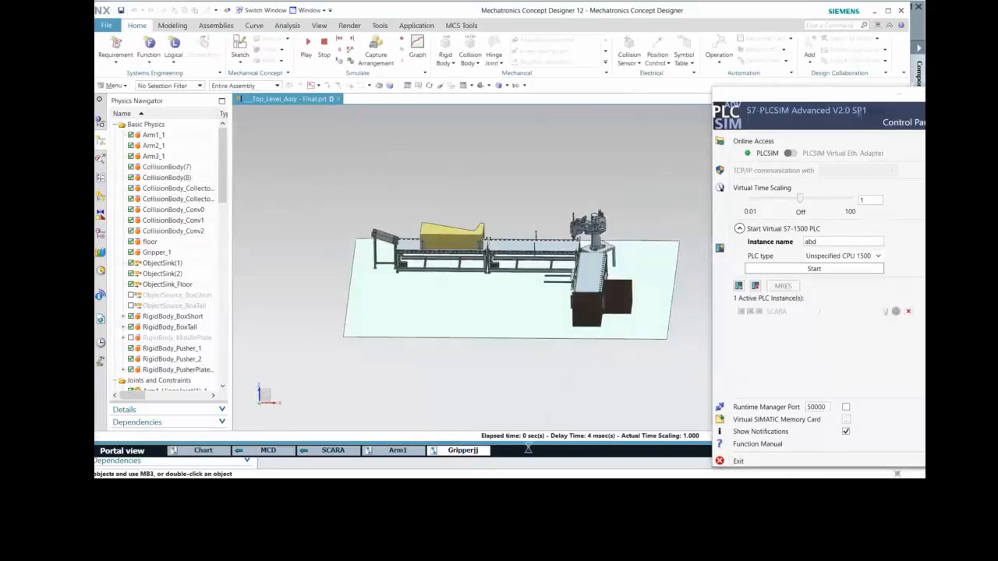
scroll(503, 262, "up", 4)
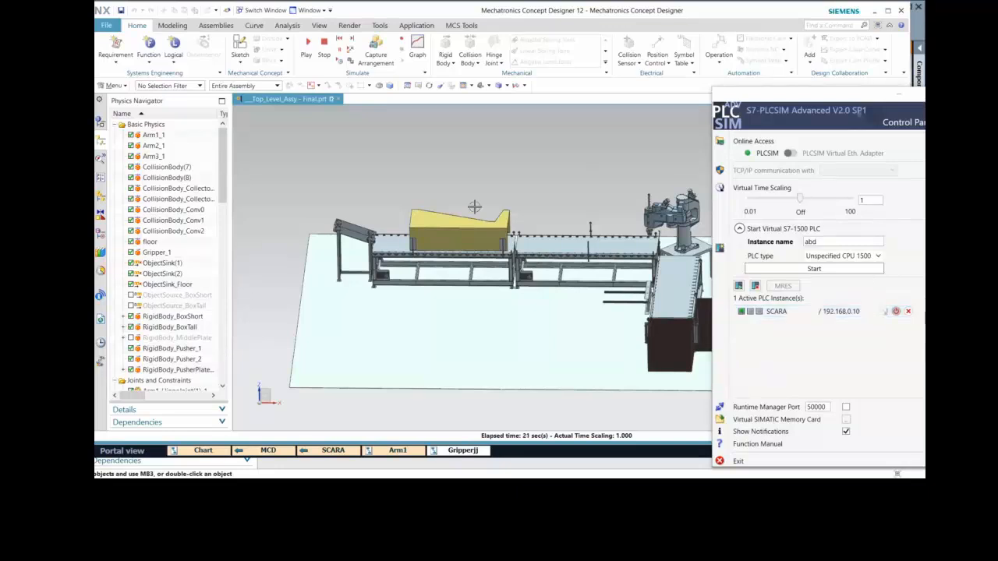
Step: Switch to the WinCC Runtime HMI, minimize the PLCSIM Advanced panel and arrange the HMI window alongside the NX MCD model
key("alt+Tab")
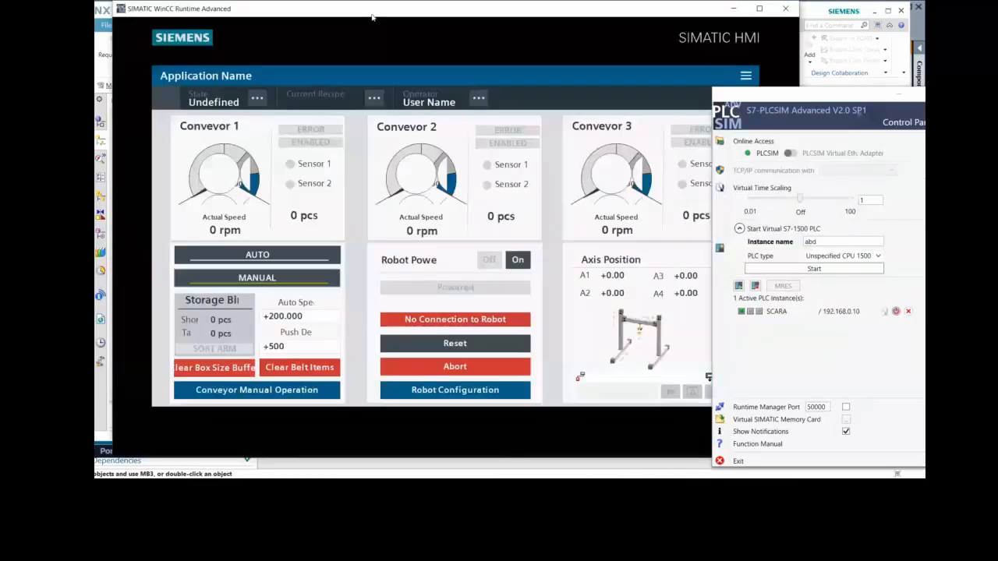
left_click_drag(372, 15, 153, 52)
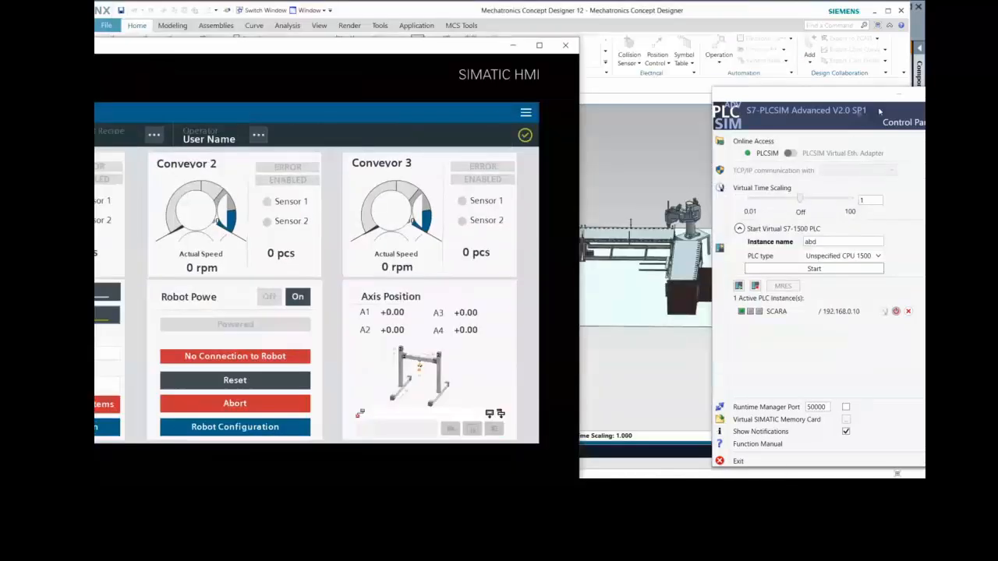
left_click(899, 94)
left_click_drag(723, 11, 782, 19)
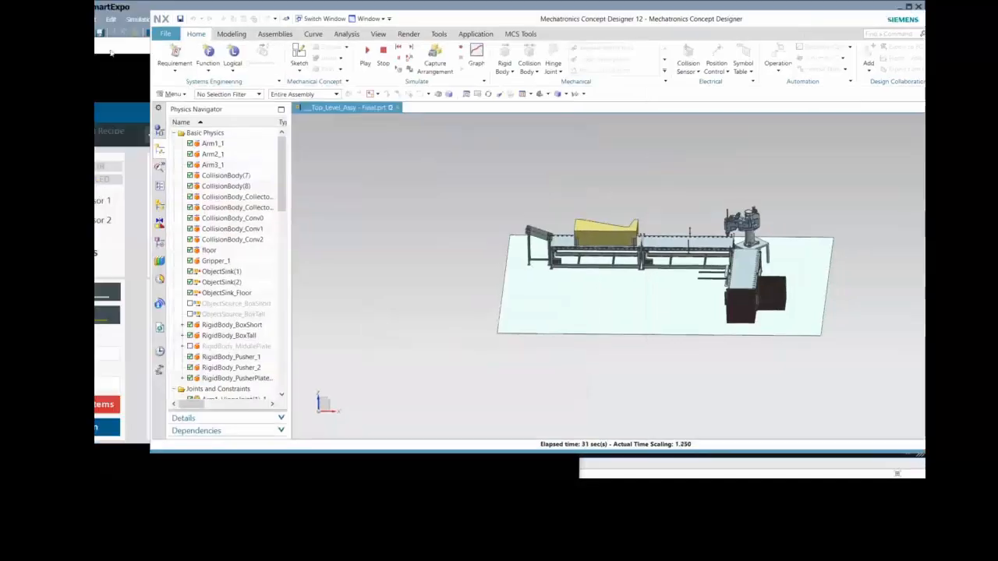
left_click_drag(112, 53, 272, 30)
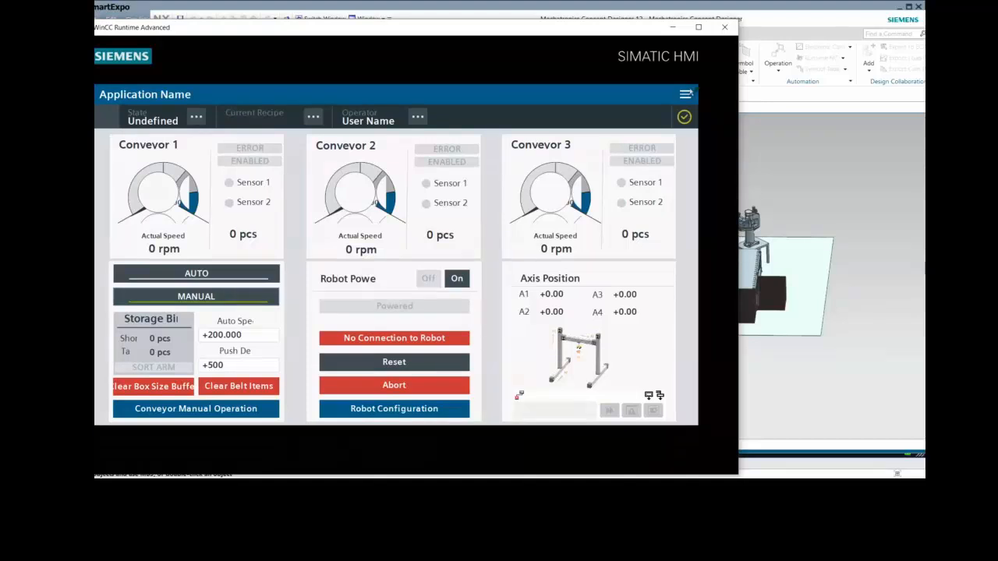
Step: Open the robot type selection in the HMI and choose SCARA to reach the Robot Control screen
left_click(687, 95)
left_click(644, 410)
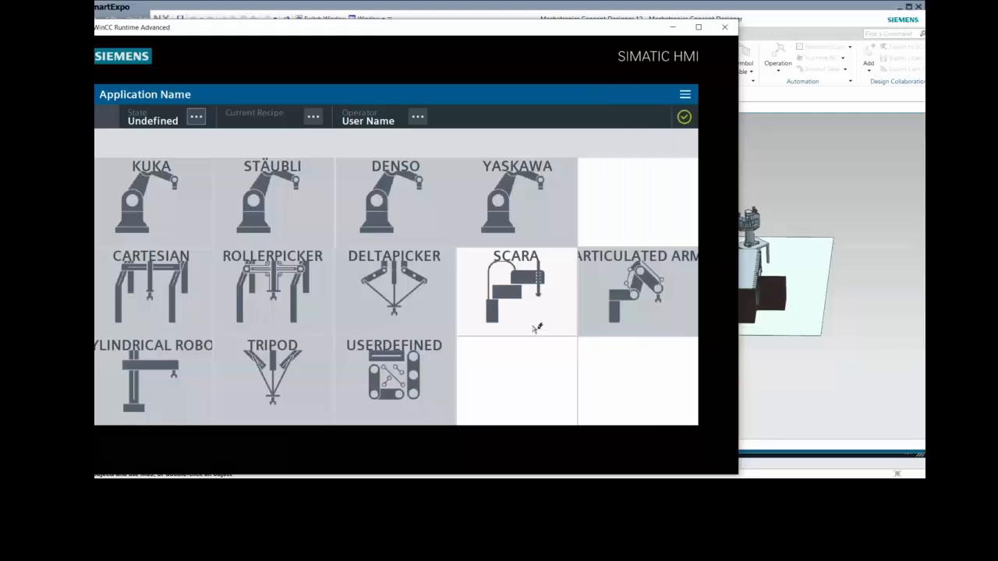
left_click(536, 328)
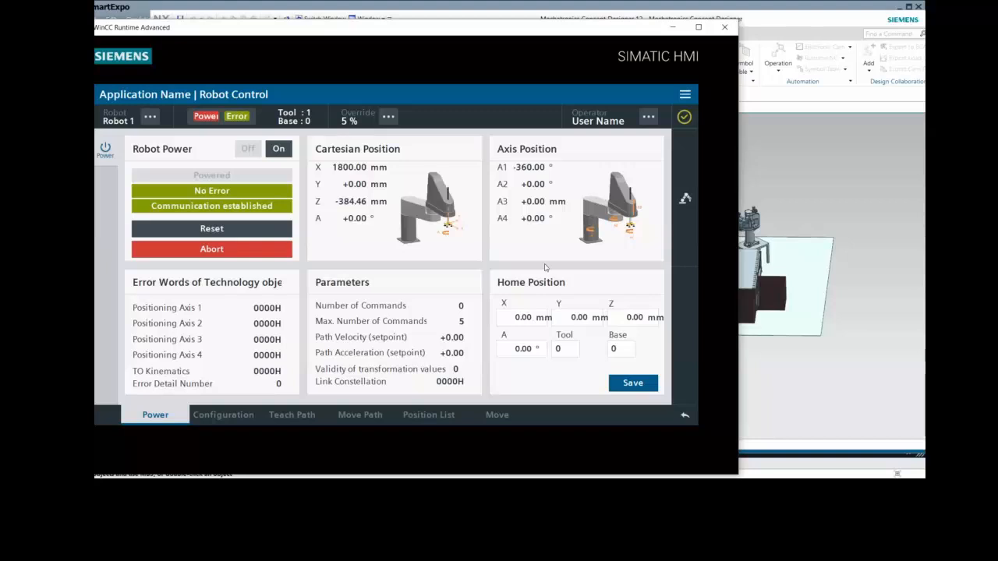
Step: Switch to the Chrome browser and open the bookmarked Siemens page on SIMATIC Robot Integrator
key("alt+Tab")
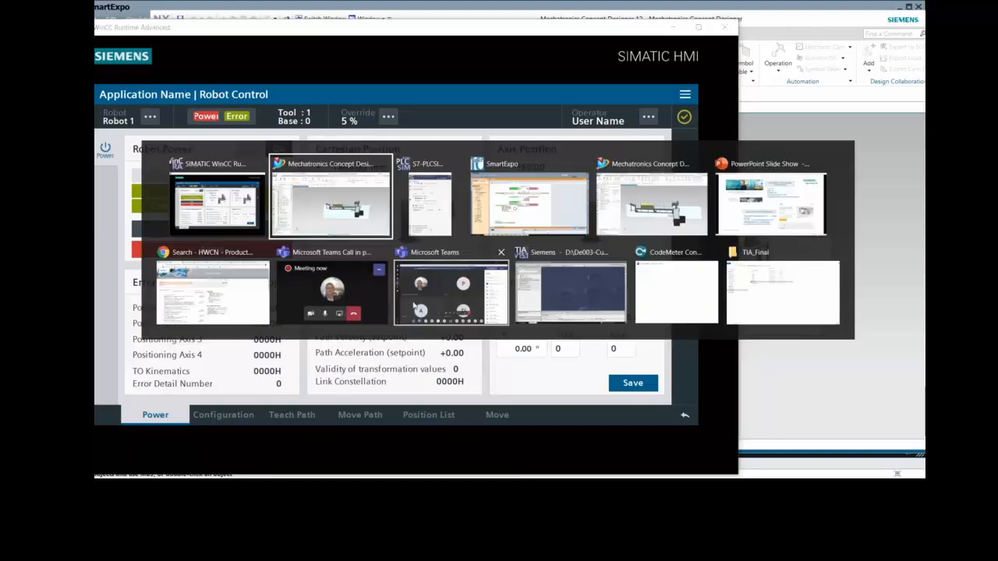
left_click(185, 287)
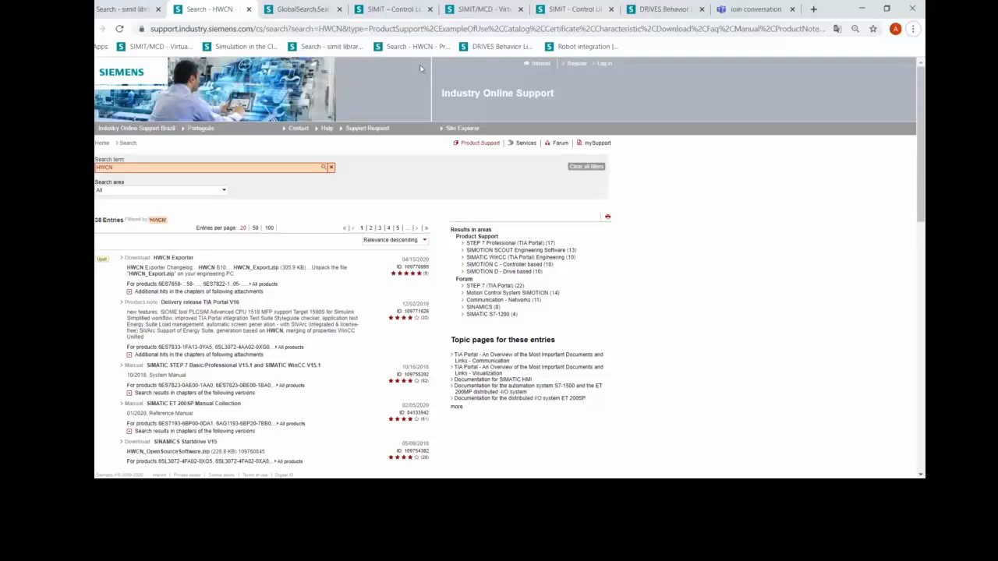
left_click(251, 47)
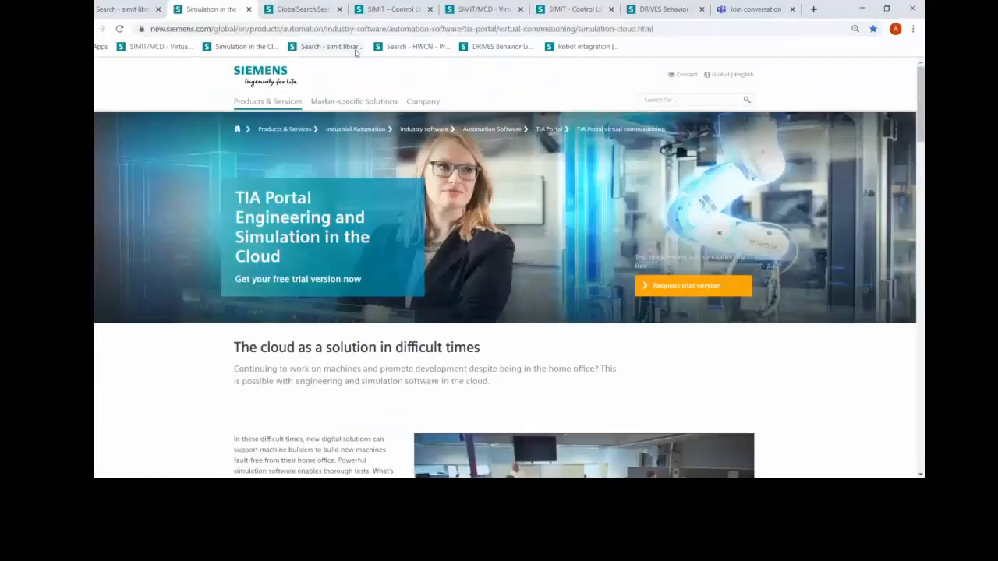
left_click(569, 47)
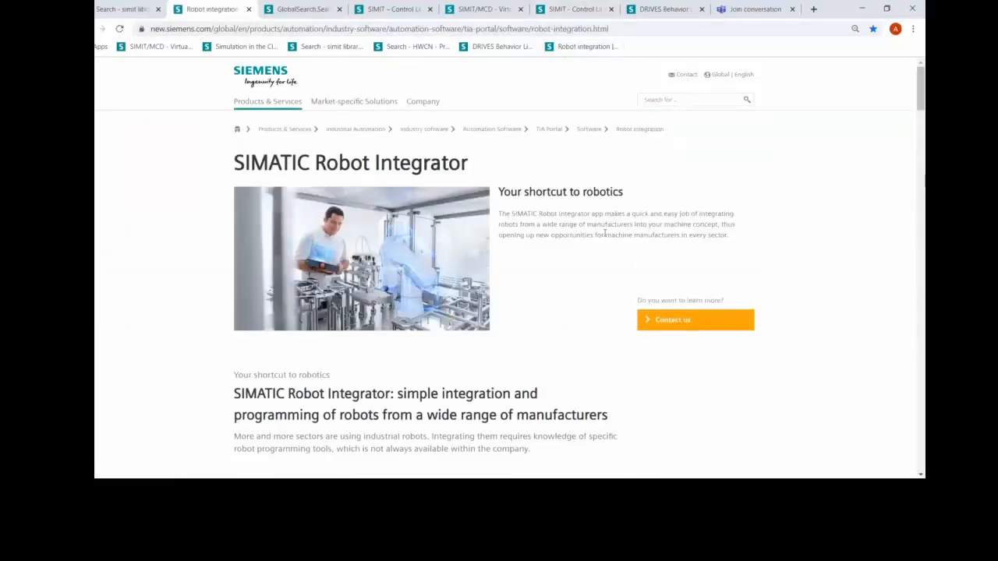
Step: Read through the SIMATIC Robot Integrator page, including its videos, features, benefits and the downloads for each robot manufacturer
scroll(436, 317, "down", 2)
scroll(434, 317, "down", 3)
scroll(452, 322, "up", 1)
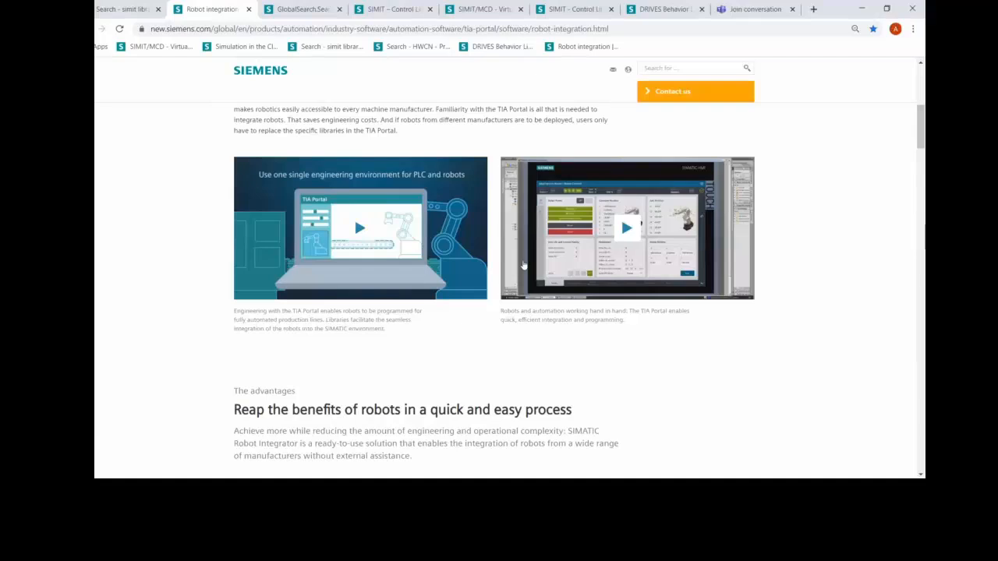
scroll(458, 324, "down", 5)
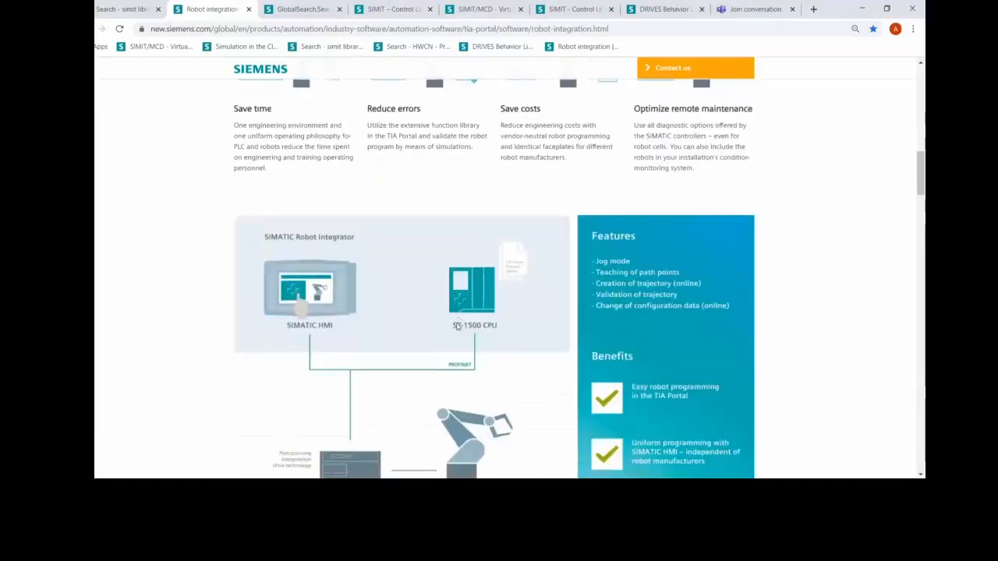
scroll(458, 326, "down", 4)
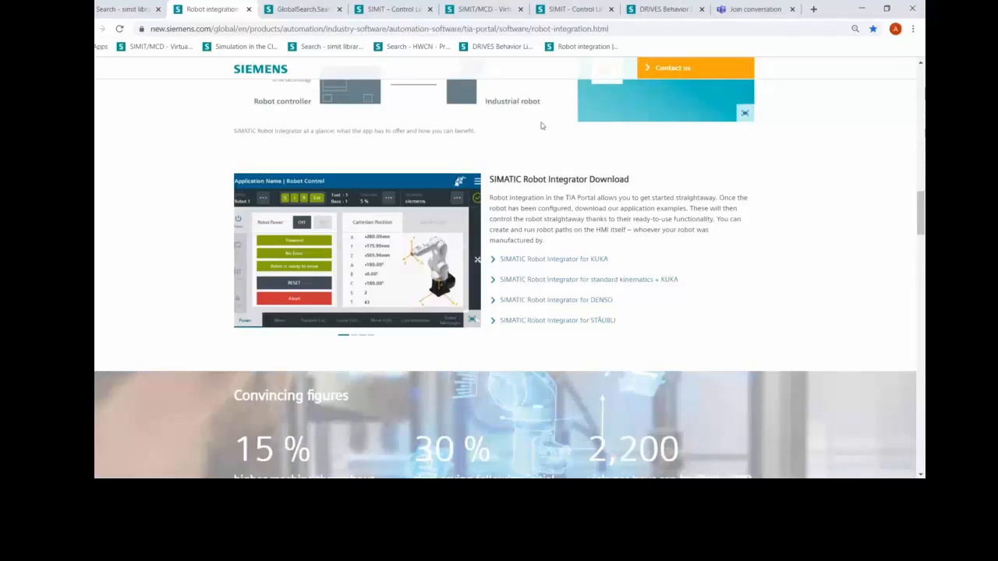
scroll(538, 234, "down", 1)
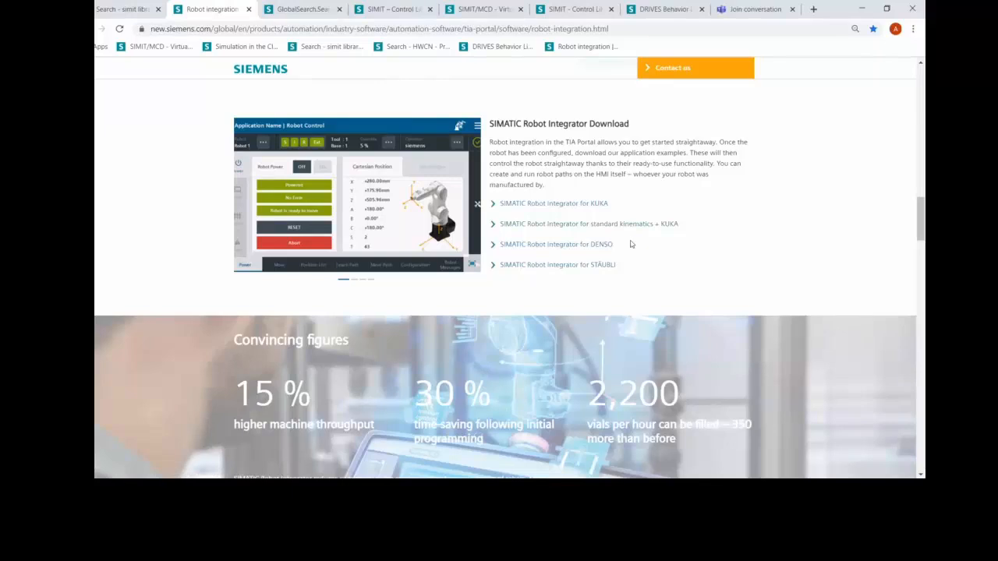
scroll(632, 244, "up", 6)
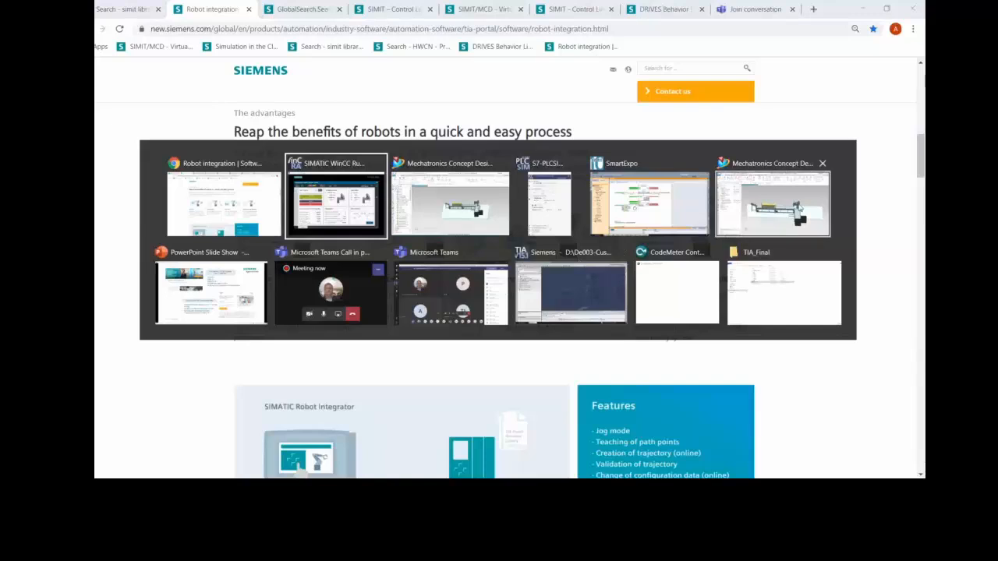
Step: Switch back to the Final assembly in NX MCD and bring the WinCC Runtime HMI in front of it
key("alt+Tab")
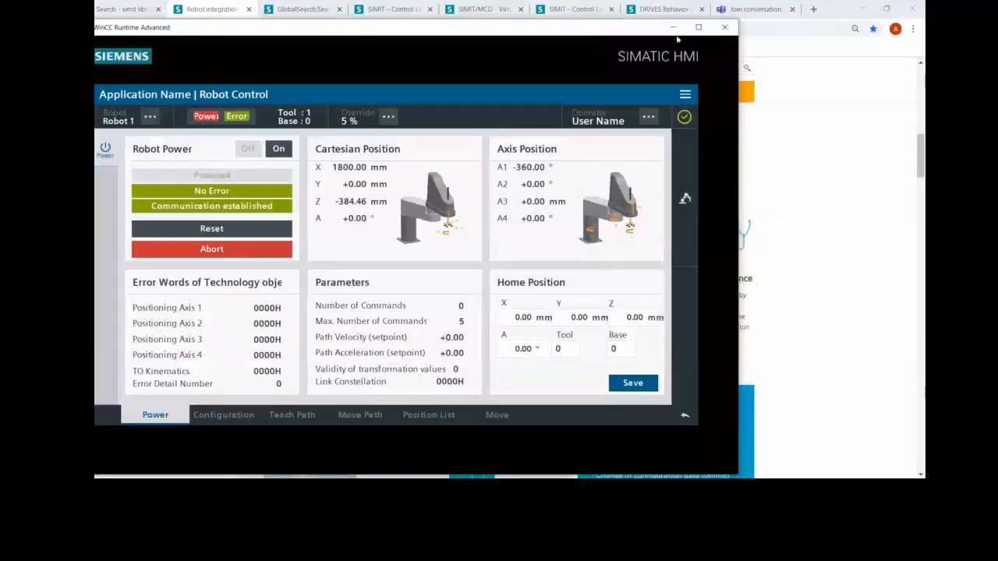
key("alt+Tab")
key("alt+Tab")
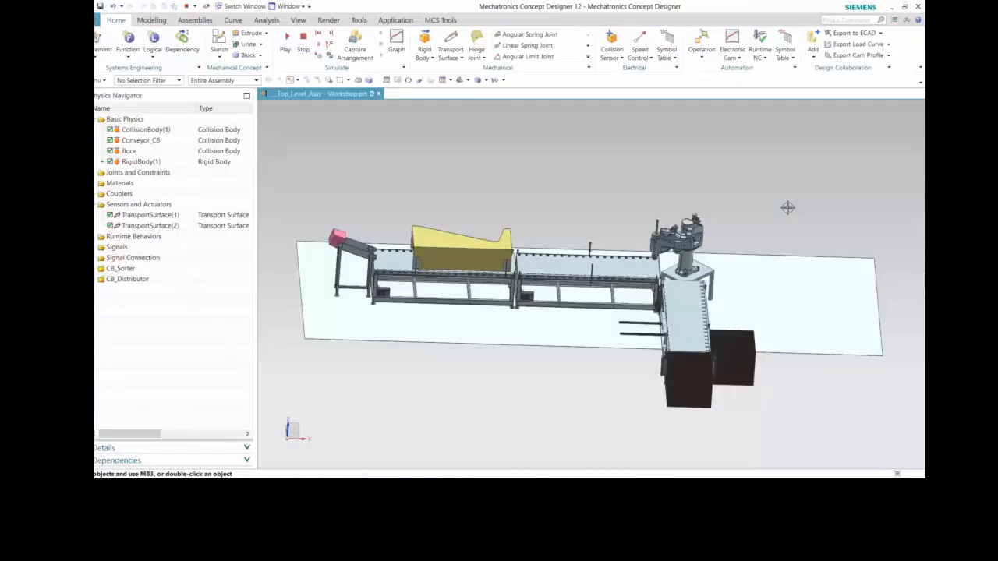
scroll(517, 368, "down", 2)
scroll(529, 333, "up", 4)
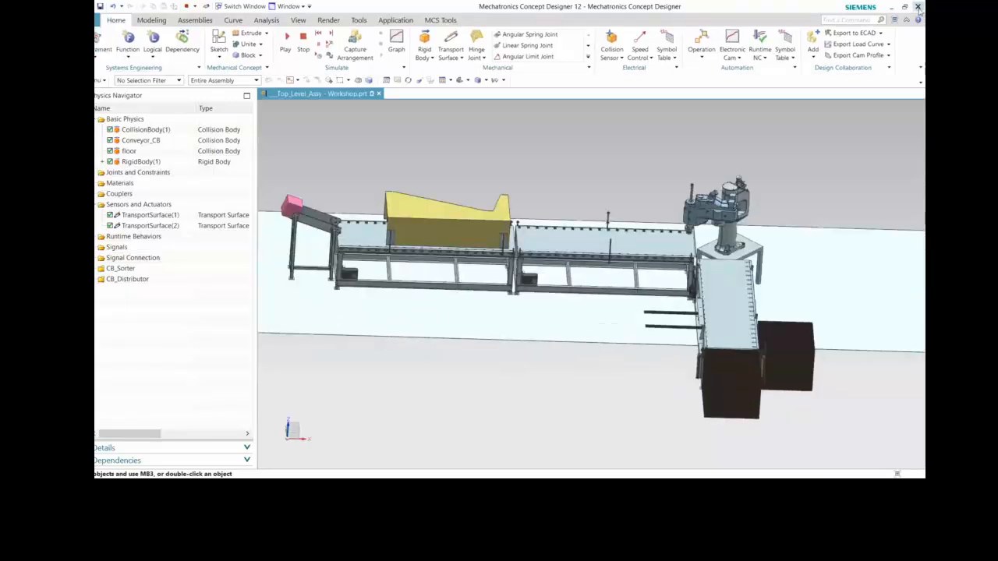
key("alt+Tab")
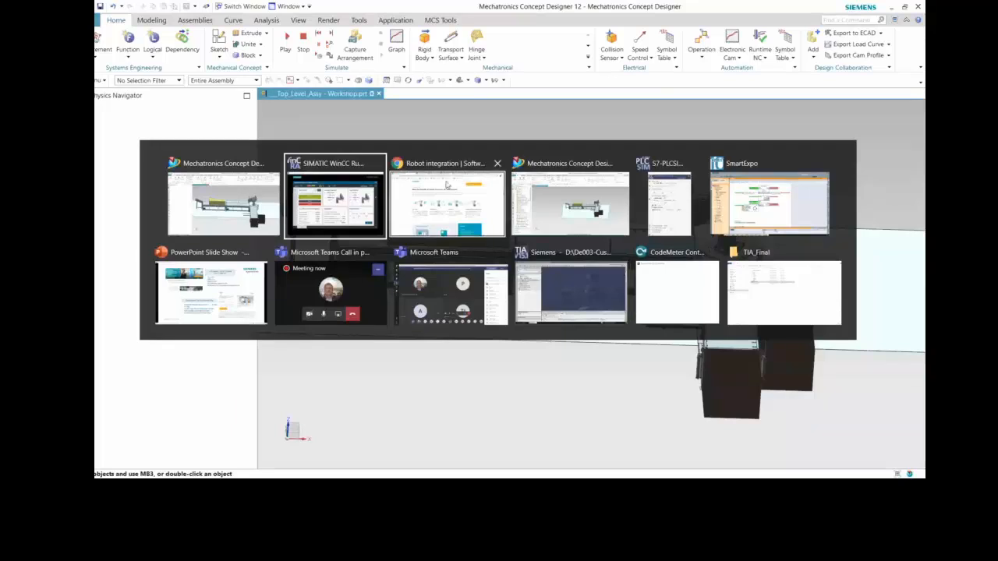
left_click(493, 193)
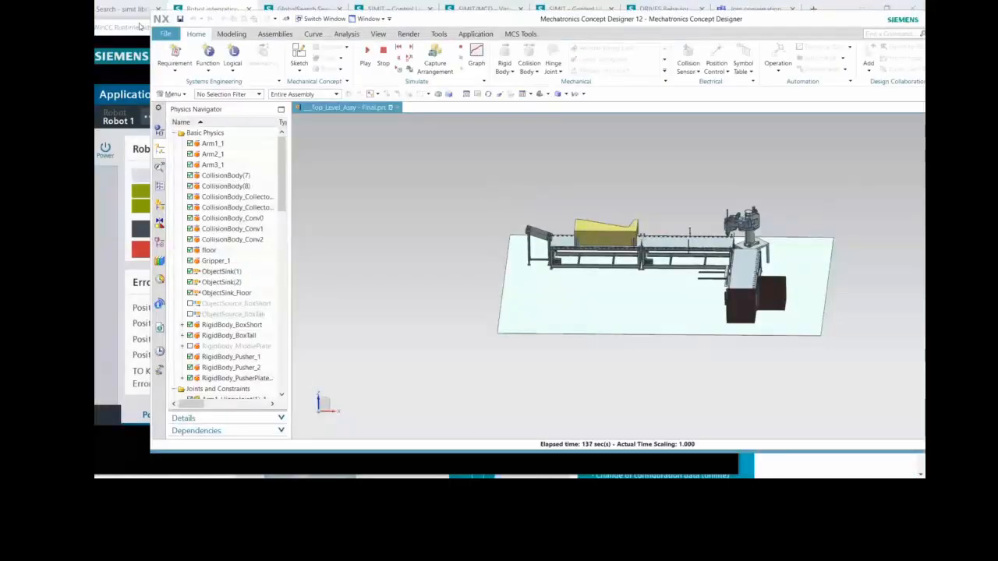
left_click(139, 26)
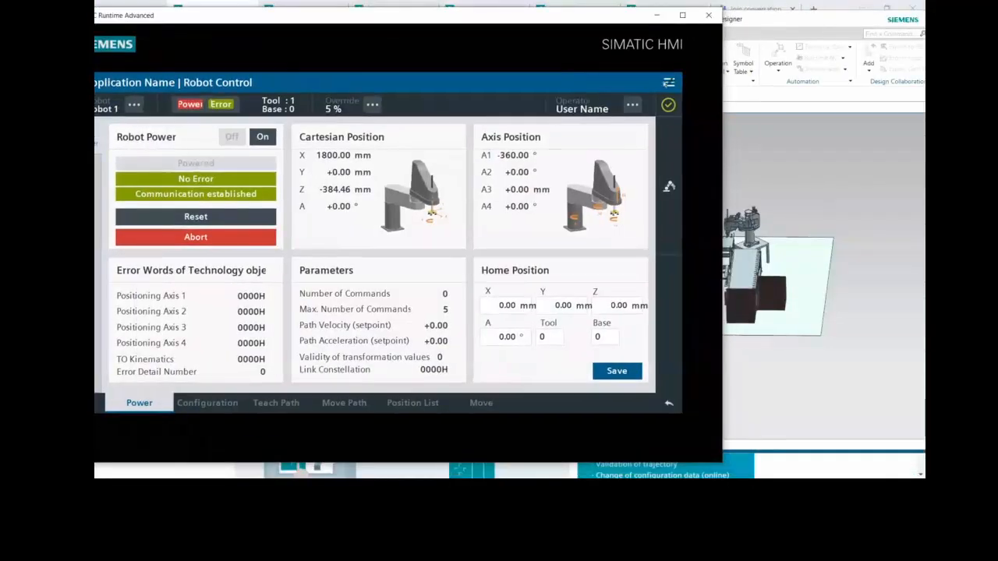
Step: Return to the robot type selection in the HMI and choose SCARA to reopen its Robot Control screen
left_click(666, 81)
left_click(624, 406)
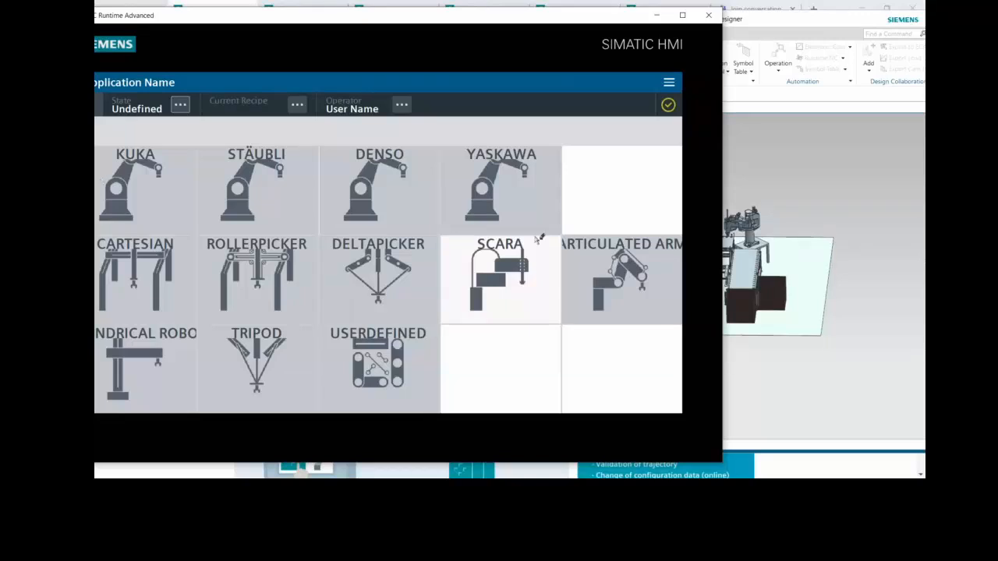
left_click_drag(412, 16, 398, 16)
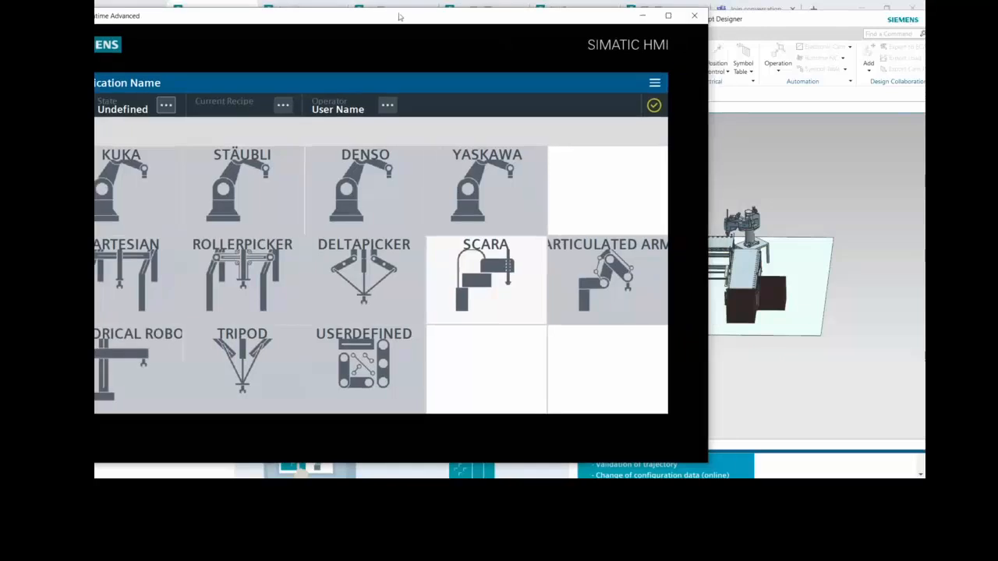
left_click(460, 300)
Step: Log in to the HMI with the operator's user name and password, and switch the robot power on
left_click(251, 134)
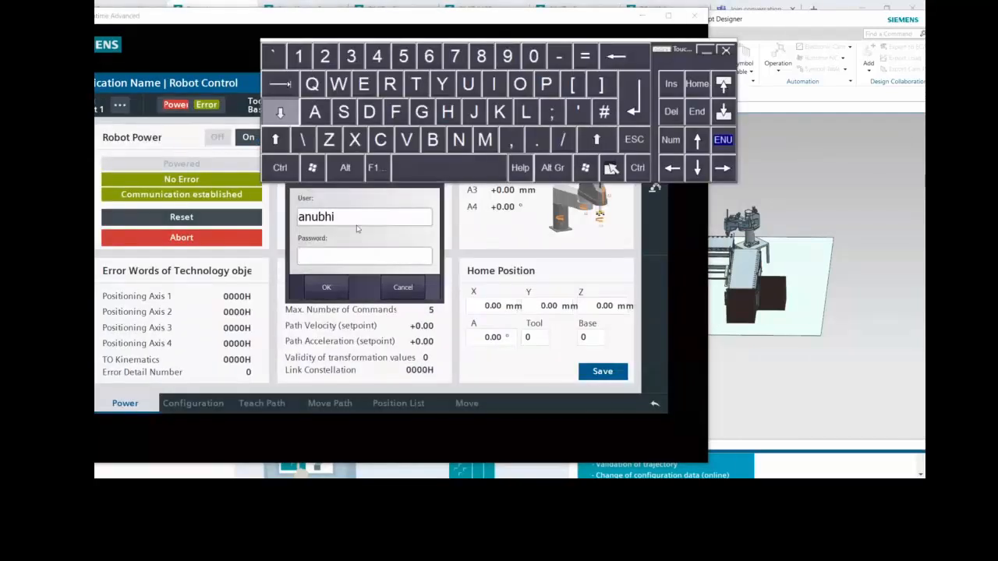
type("*****")
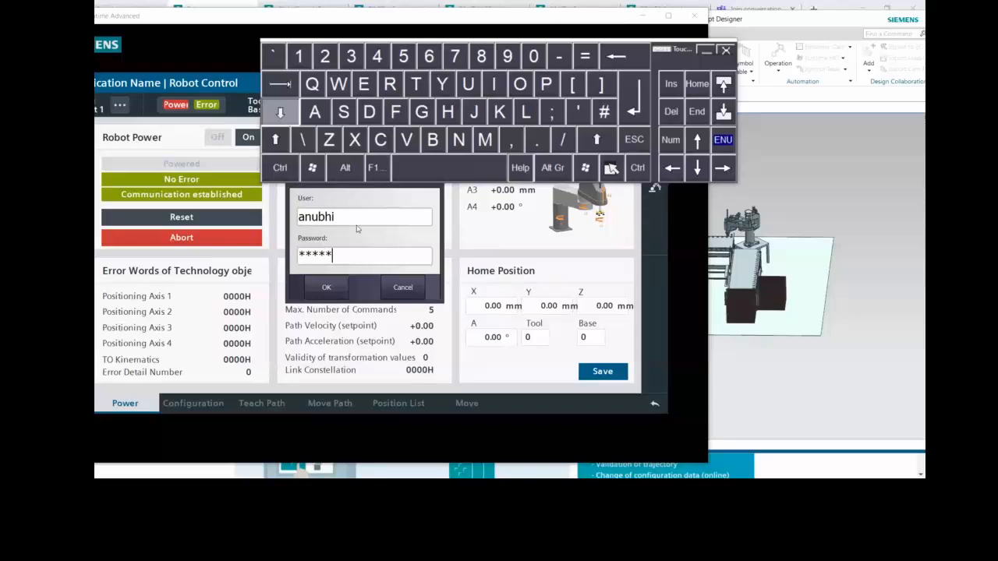
left_click(326, 287)
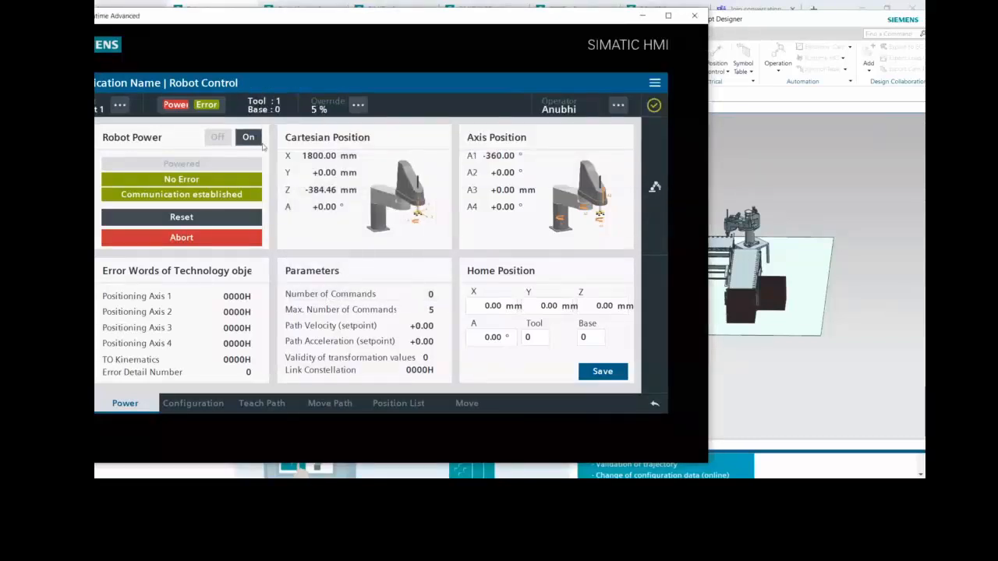
left_click(259, 142)
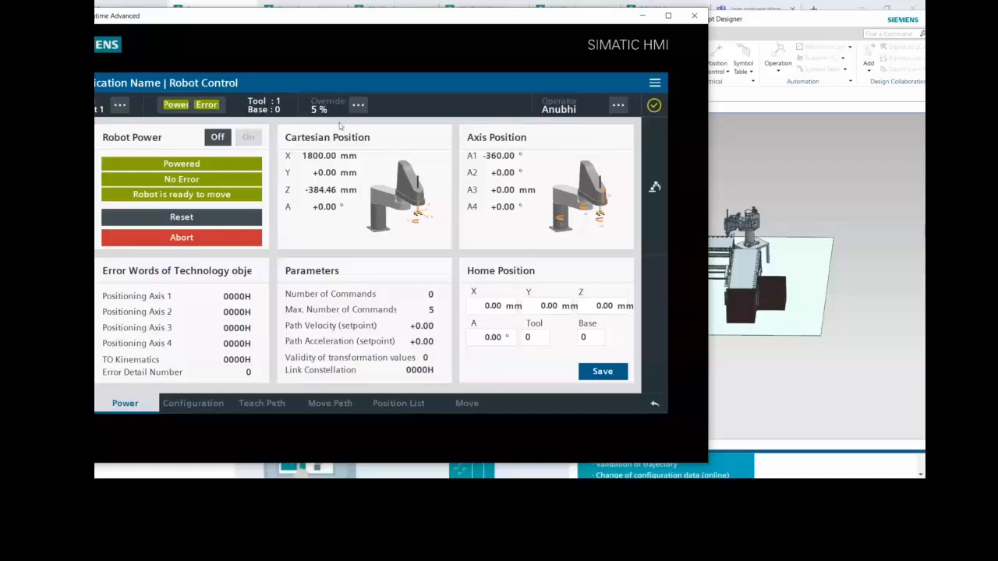
Step: Show the SCARA robot and its conveyor from above in the NX MCD model, beside the HMI window
scroll(887, 238, "down", 1)
scroll(797, 227, "up", 2)
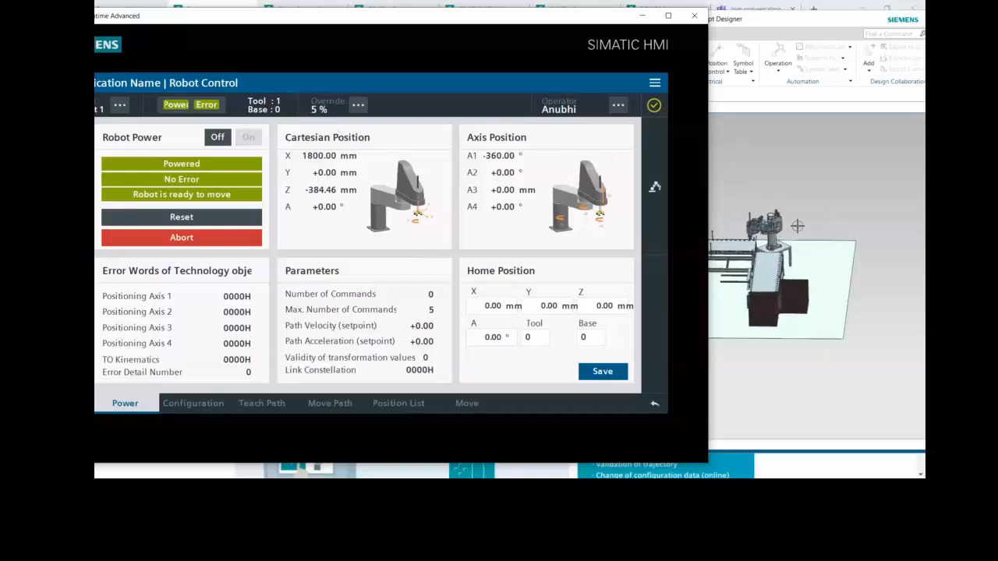
scroll(891, 226, "down", 1)
scroll(792, 248, "up", 3)
middle_click_drag(801, 128, 812, 181)
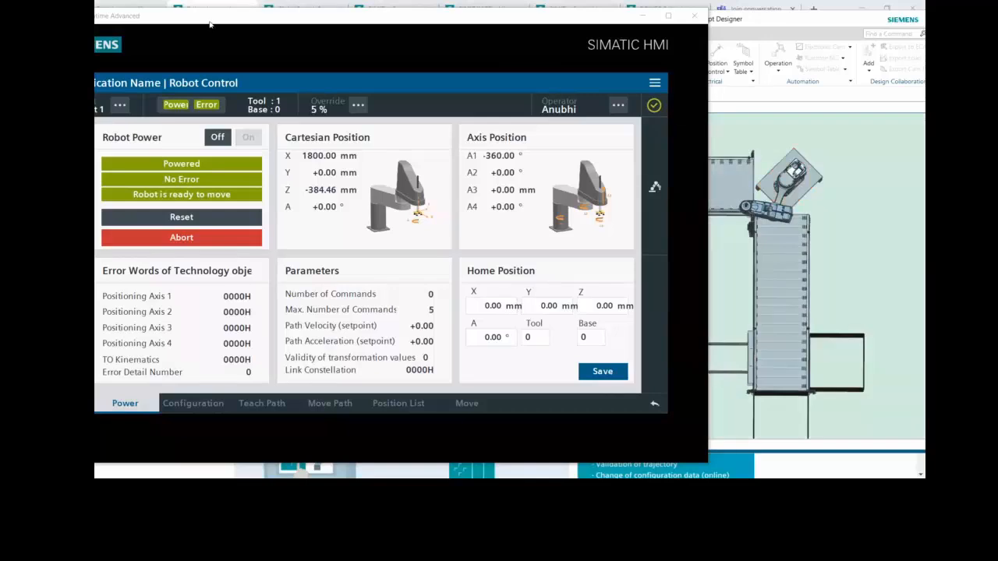
left_click_drag(210, 24, 232, 26)
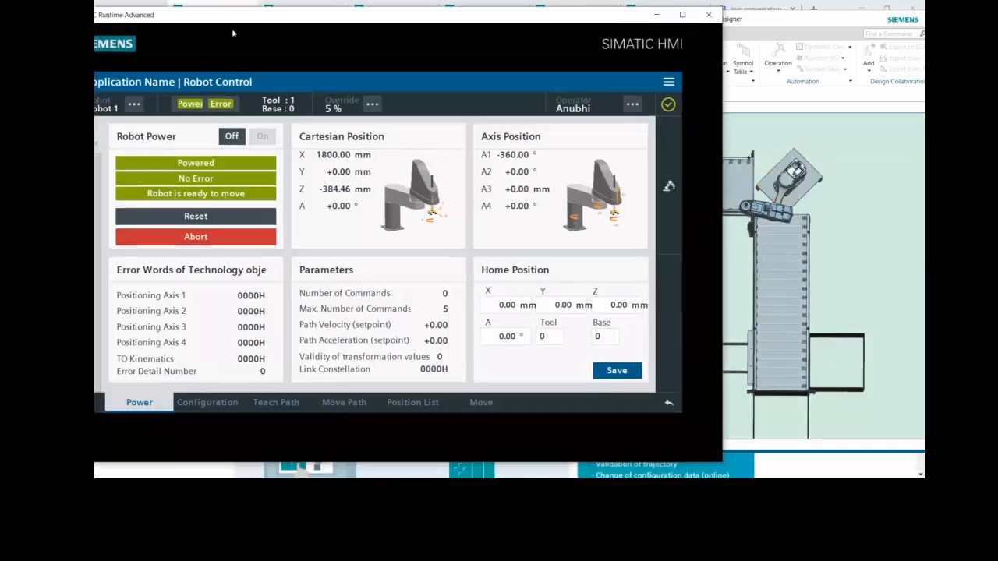
Step: Open the homing configuration, select axes A1 to A4 with direct homing, and write the homing to the robot
left_click(206, 399)
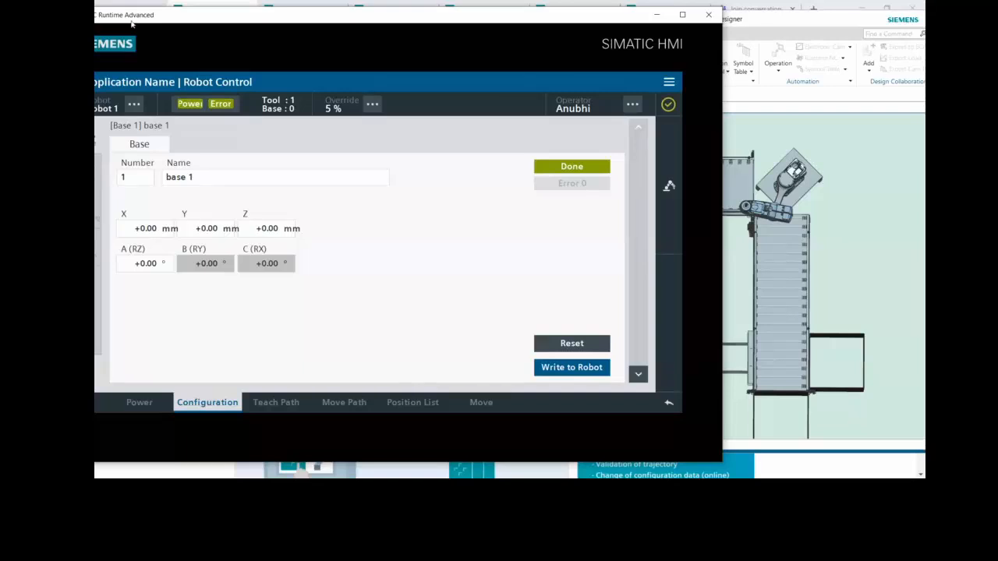
left_click_drag(131, 23, 128, 59)
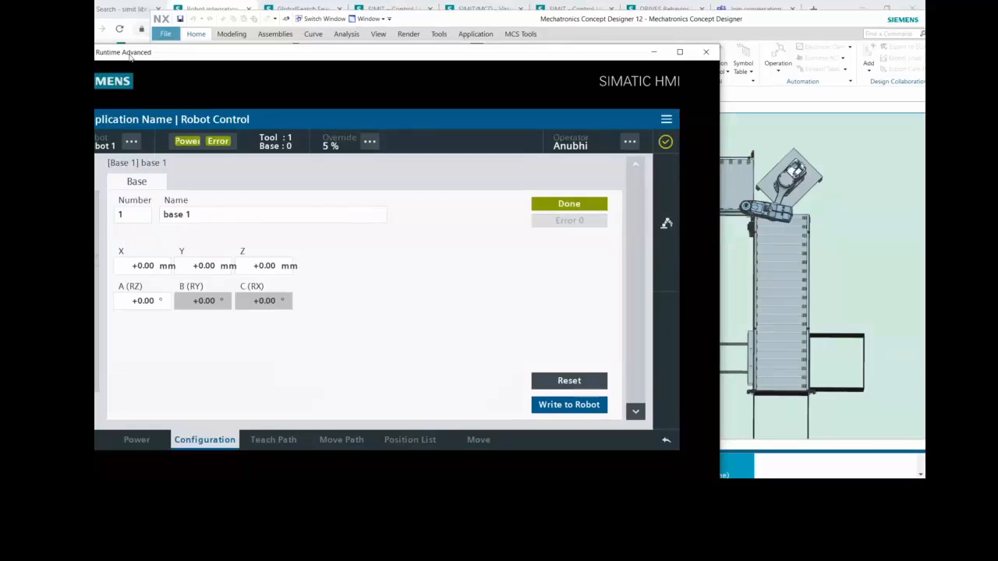
left_click_drag(133, 56, 143, 51)
left_click(97, 251)
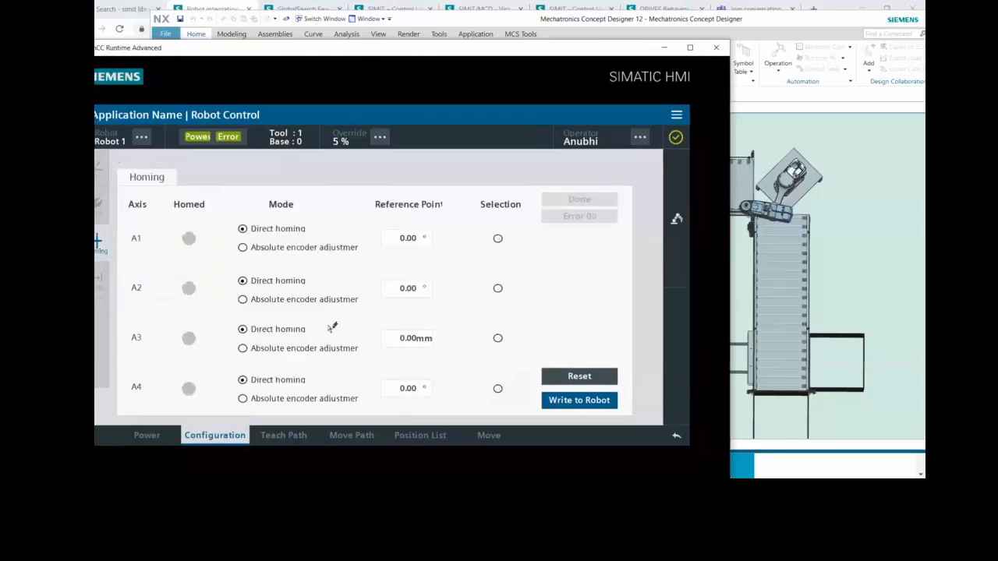
left_click(498, 239)
left_click(497, 288)
left_click(497, 338)
left_click(497, 388)
left_click(567, 402)
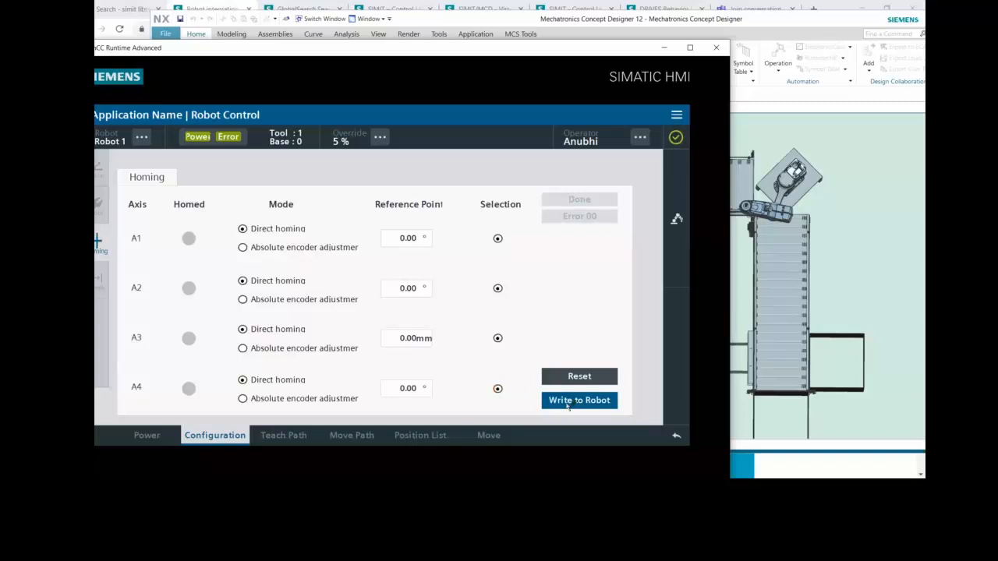
Step: Set the current device as programming device for Teach Path, and view the Move Path and Position List screens
left_click(285, 436)
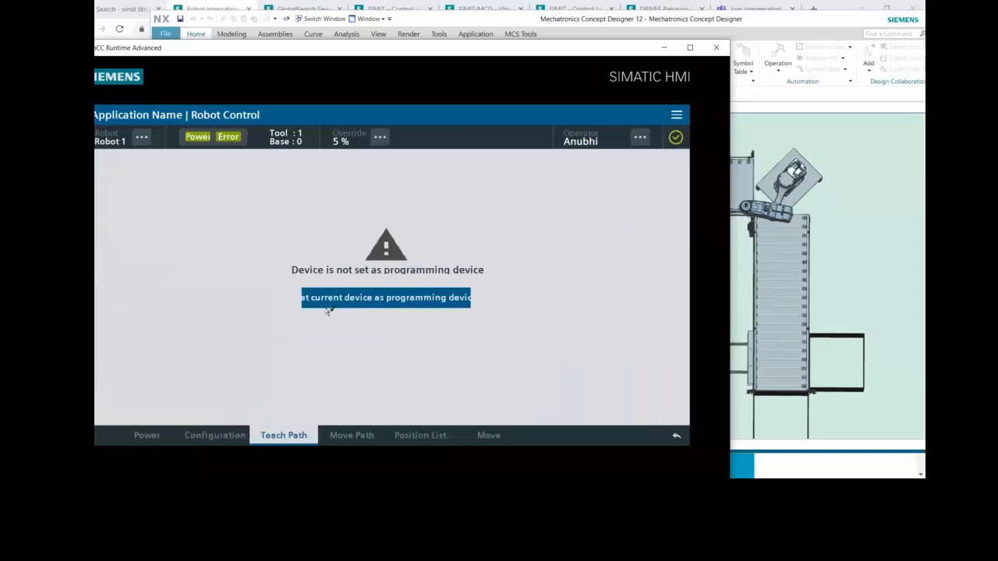
left_click(330, 299)
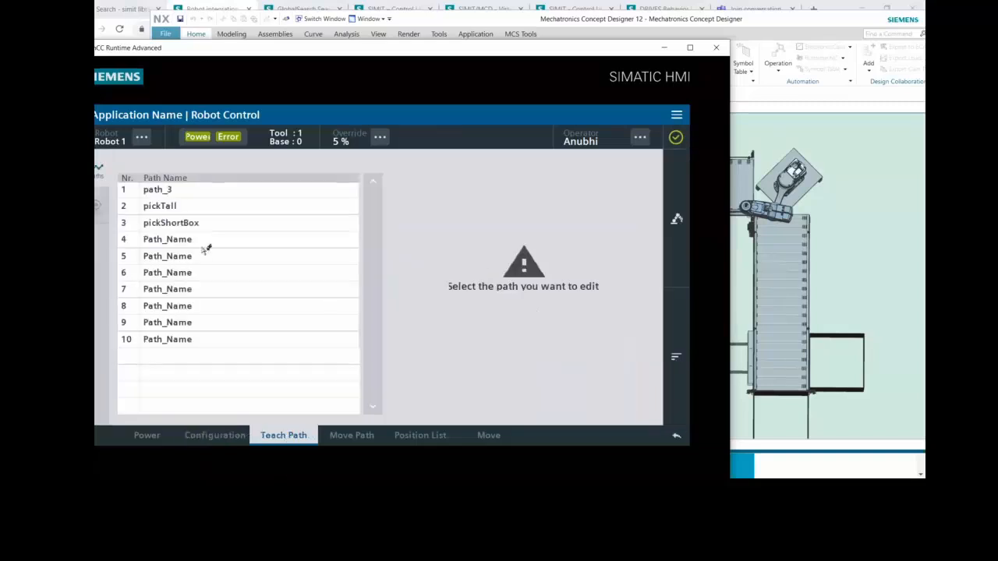
left_click(343, 437)
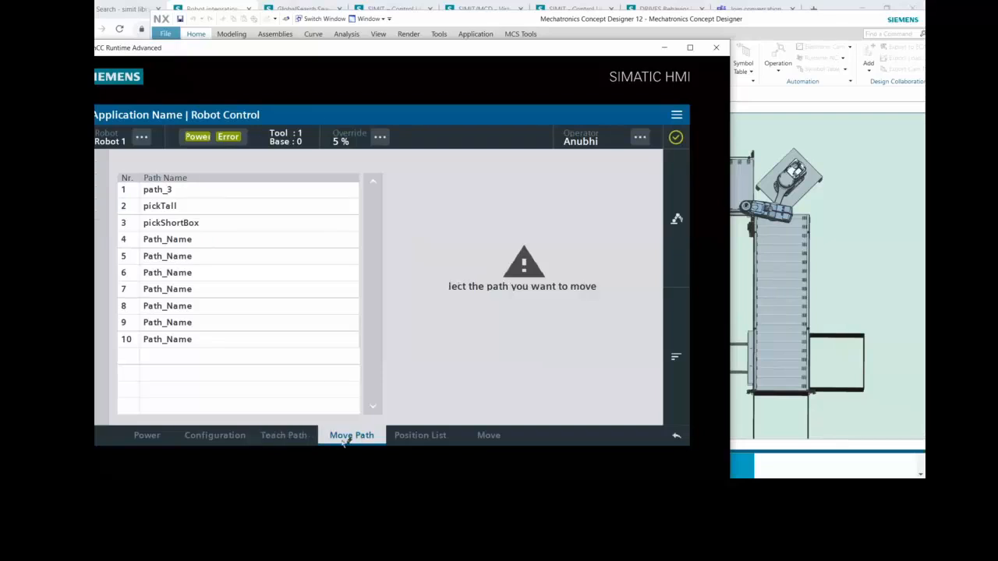
left_click(431, 437)
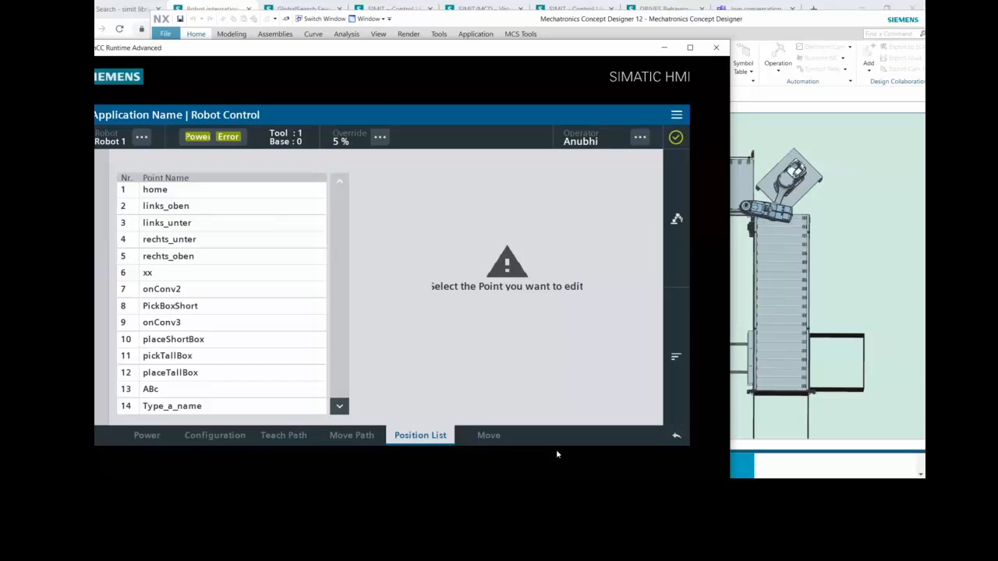
Step: Open the robot's Move screen in axis jog mode and shift the HMI window to uncover more of the model
left_click(488, 435)
left_click(158, 422)
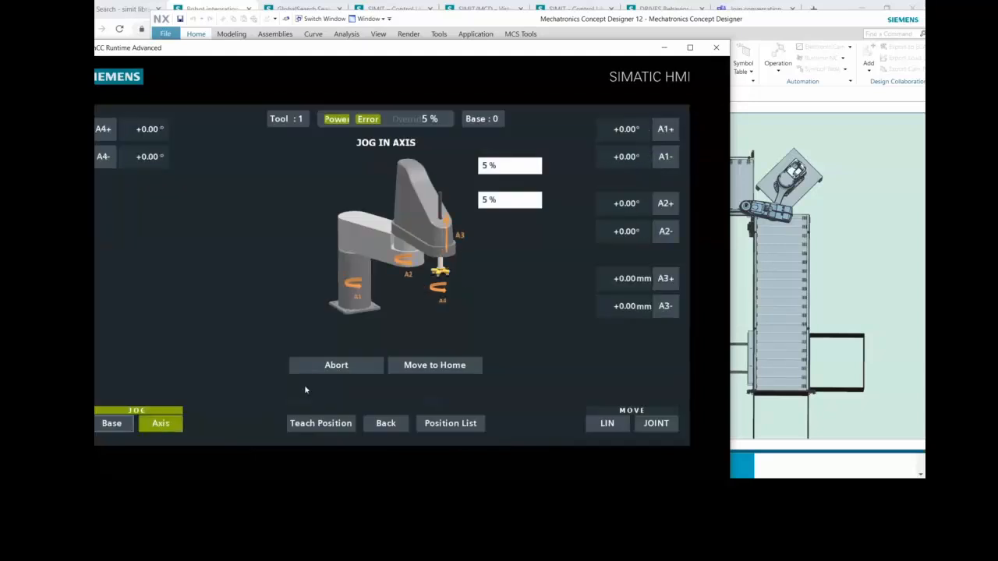
left_click_drag(522, 50, 442, 37)
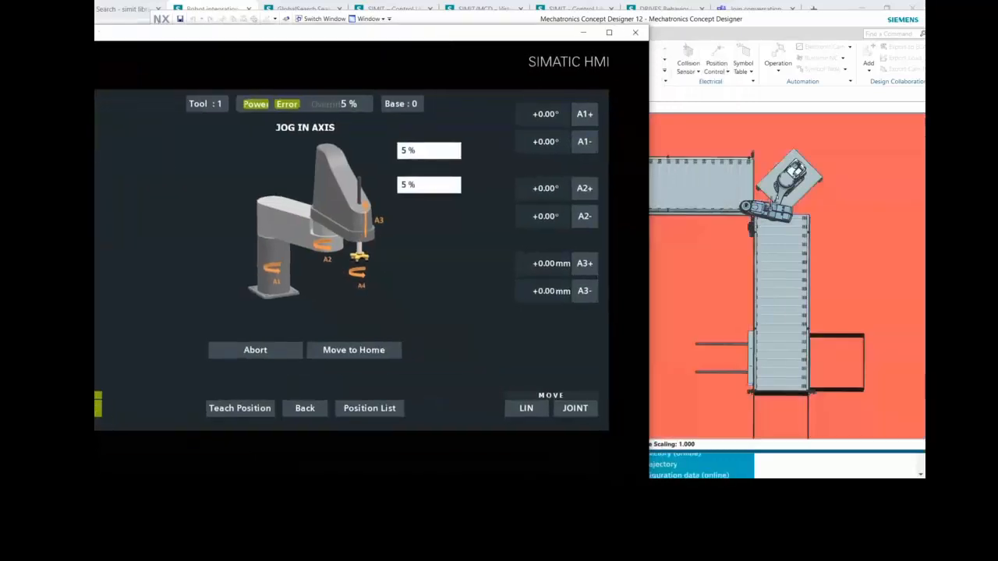
Step: Raise the robot's speed override to 85 %
left_click(350, 106)
left_click(342, 252)
left_click(342, 252)
left_click(342, 252)
left_click(344, 257)
left_click(344, 258)
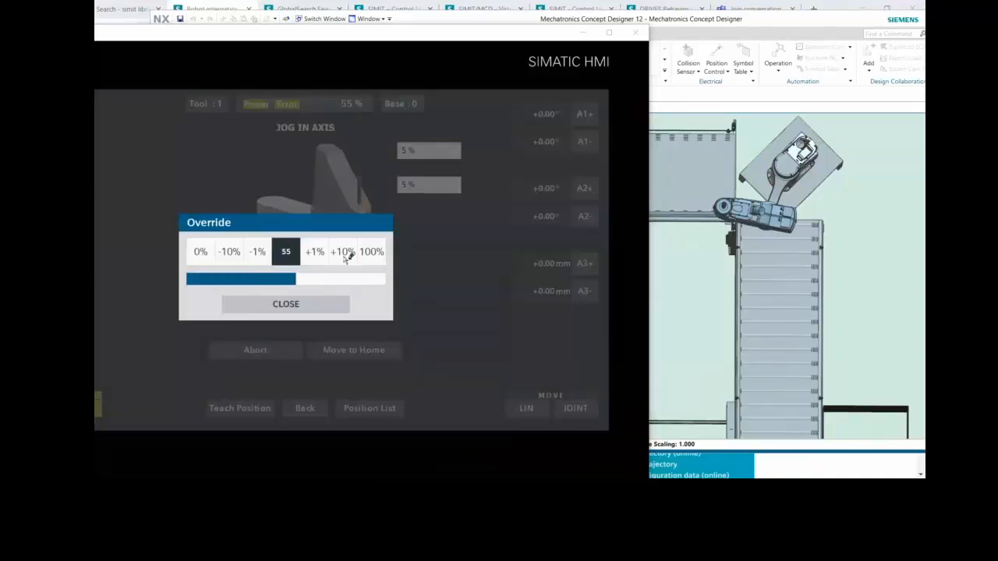
left_click(343, 257)
left_click(343, 257)
left_click(344, 257)
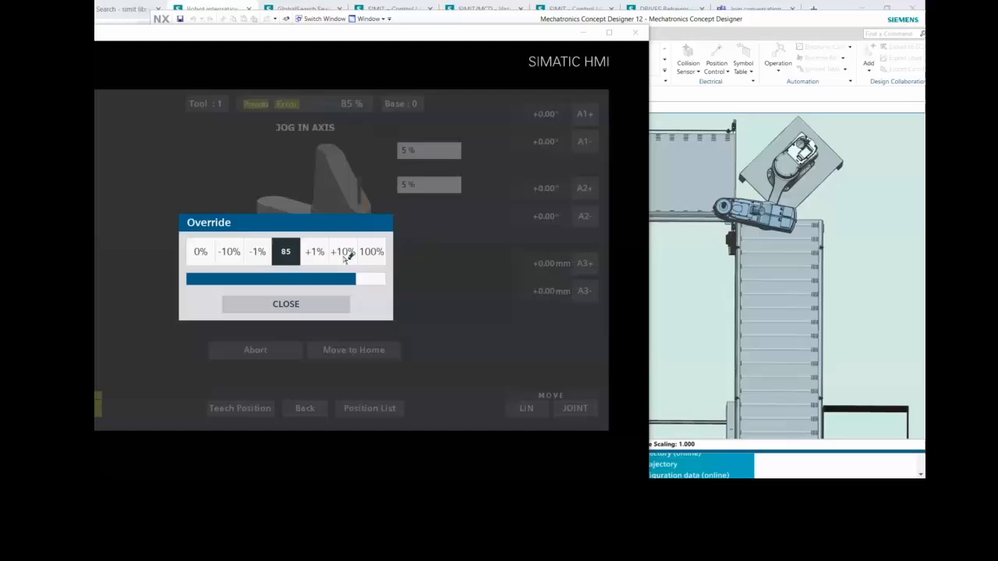
left_click(296, 305)
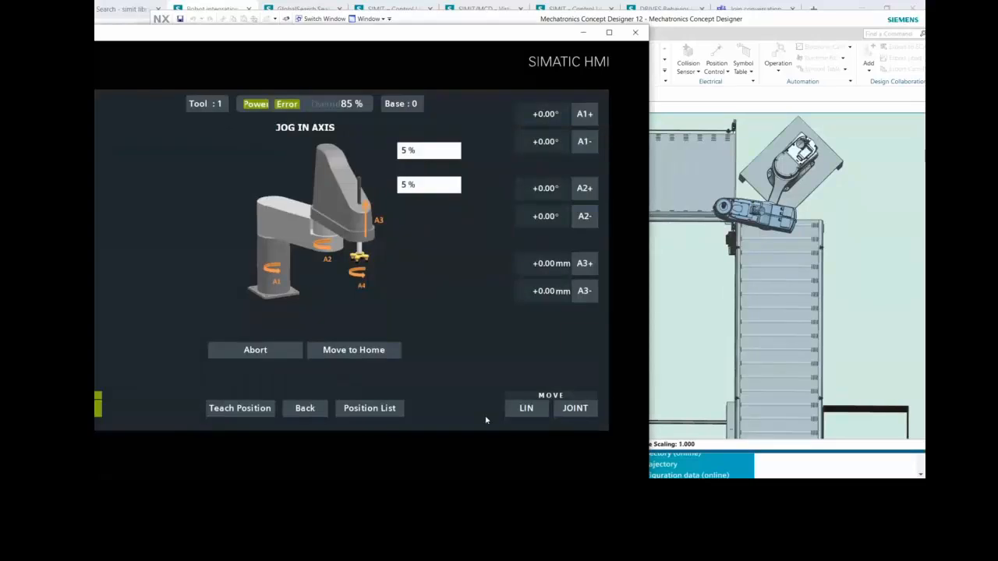
Step: Jog robot axis A1 in the positive and negative directions, and jog axis A2 both ways, ending at about -10.49° and -8.63°
left_click(753, 176)
left_click(592, 115)
left_click(590, 116)
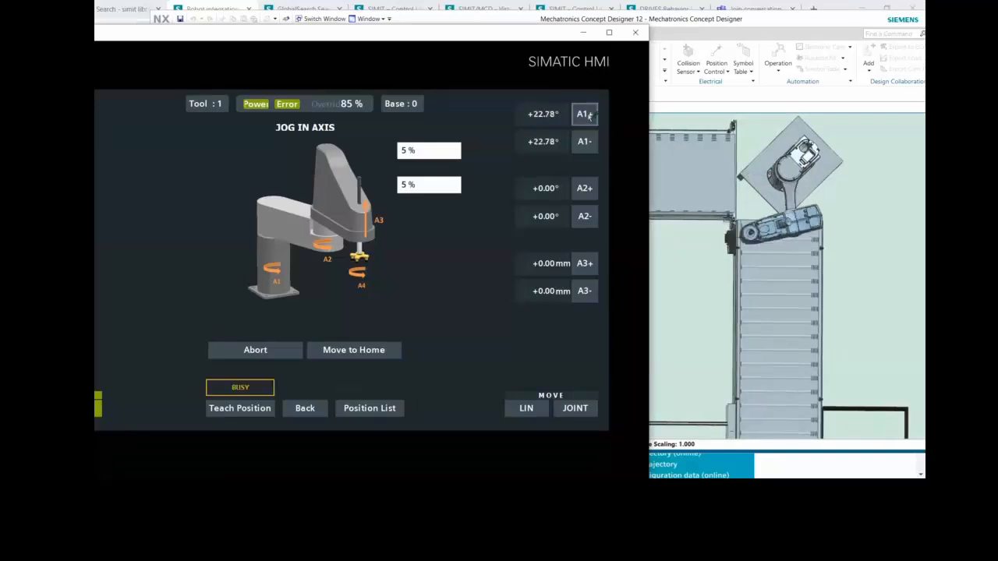
left_click(589, 150)
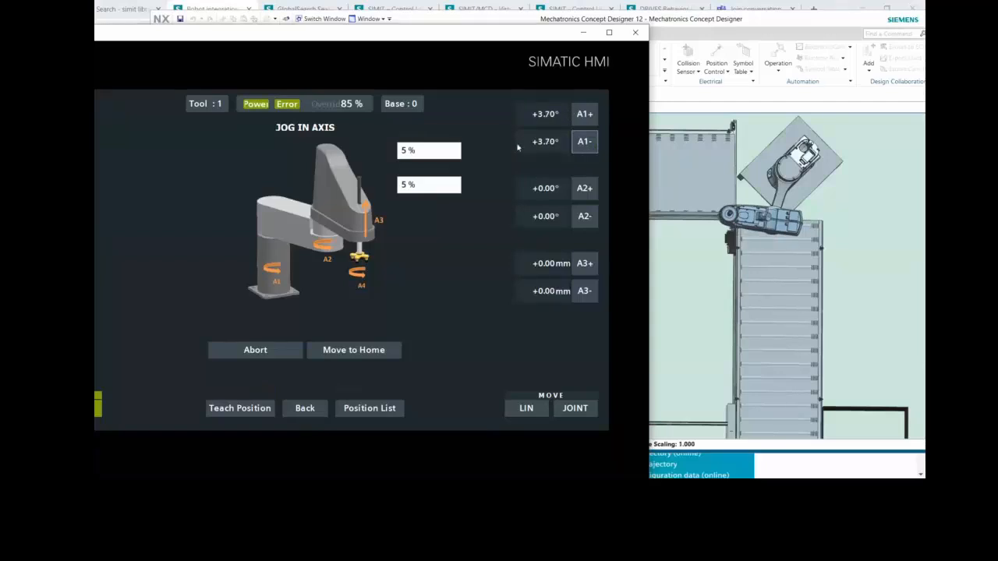
left_click(584, 142)
left_click(586, 190)
left_click(586, 215)
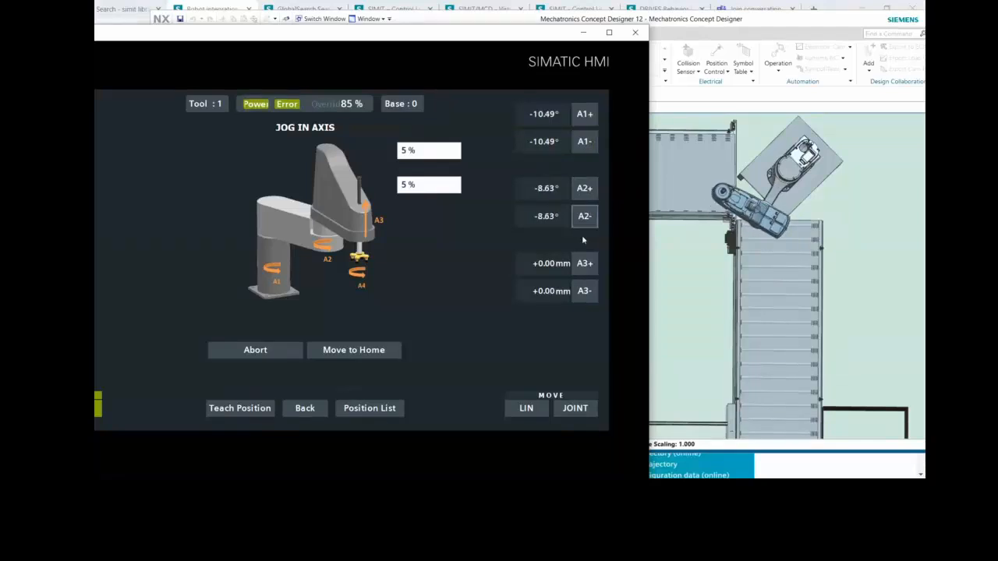
Step: Teach the robot's current position as point 7, named onConv2
left_click(243, 408)
left_click(341, 174)
left_click(289, 248)
left_click(293, 248)
left_click(293, 248)
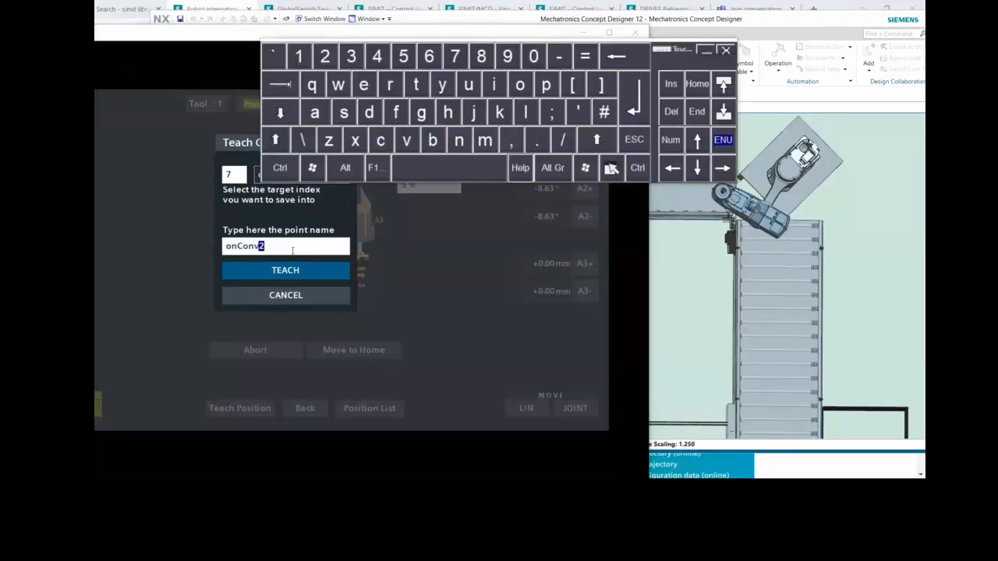
left_click(269, 270)
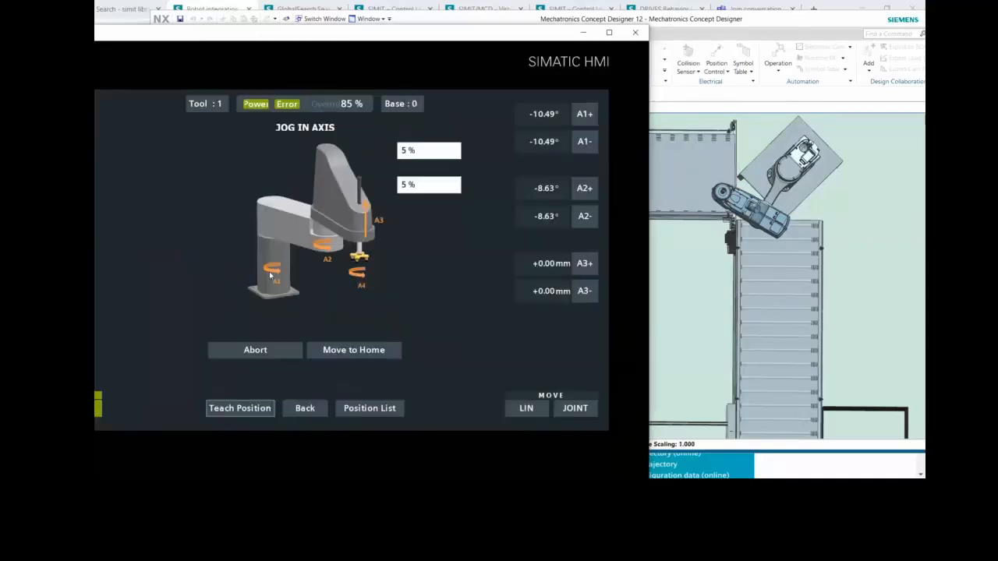
Step: Select point onConv3 in the position list and move the robot to it
left_click(370, 408)
left_click_drag(199, 39, 240, 35)
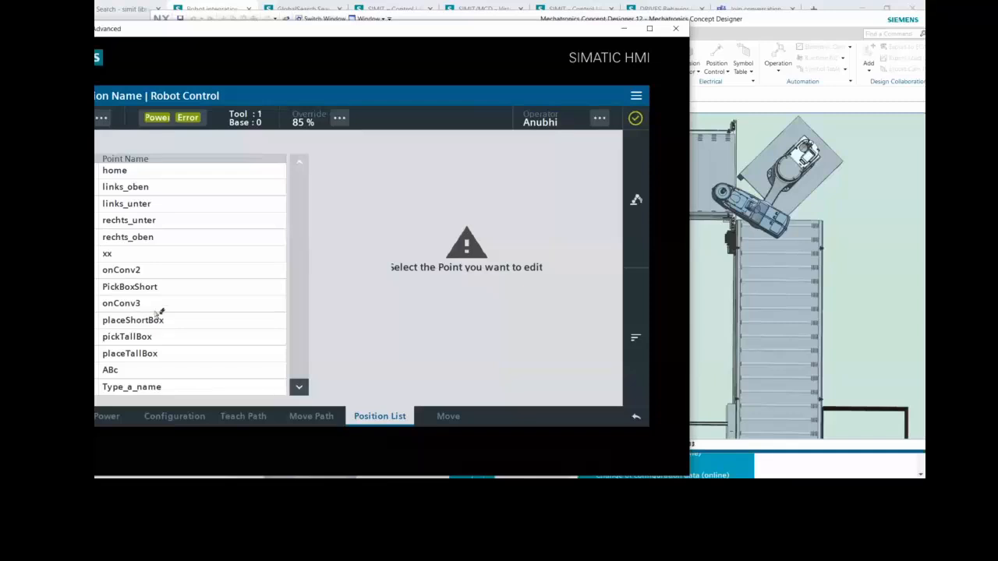
left_click(135, 304)
left_click(635, 338)
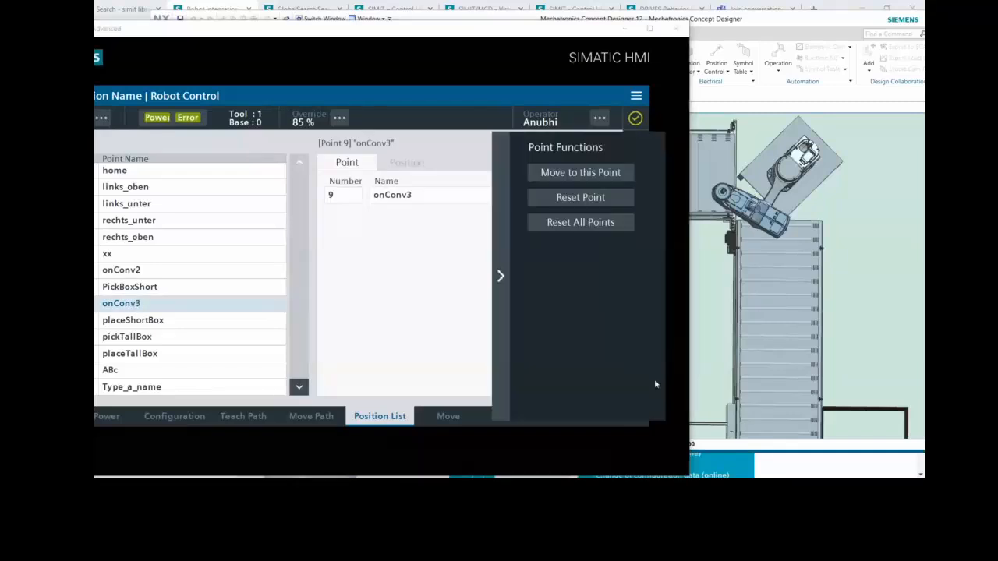
left_click(515, 173)
left_click(698, 381)
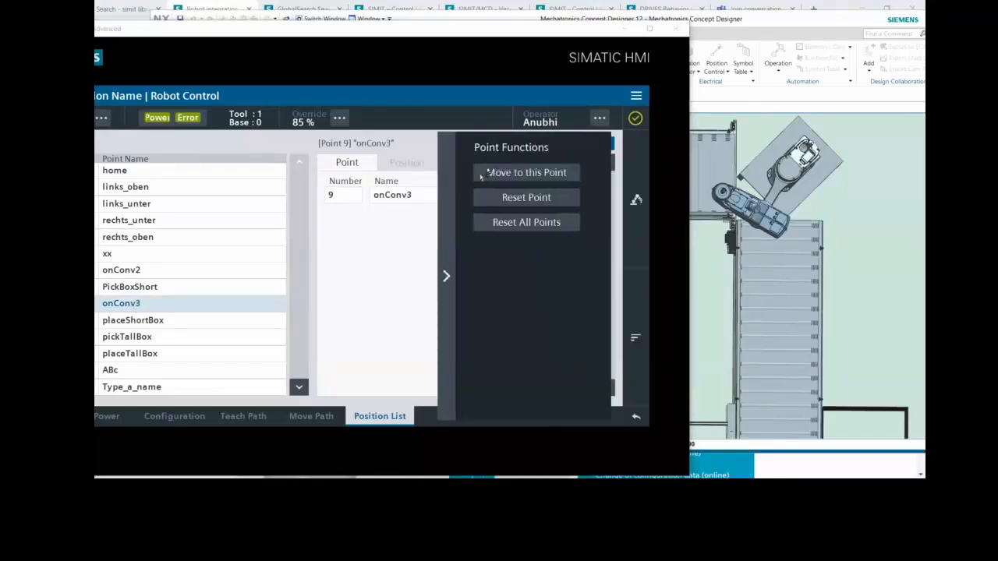
left_click(515, 172)
left_click(310, 296)
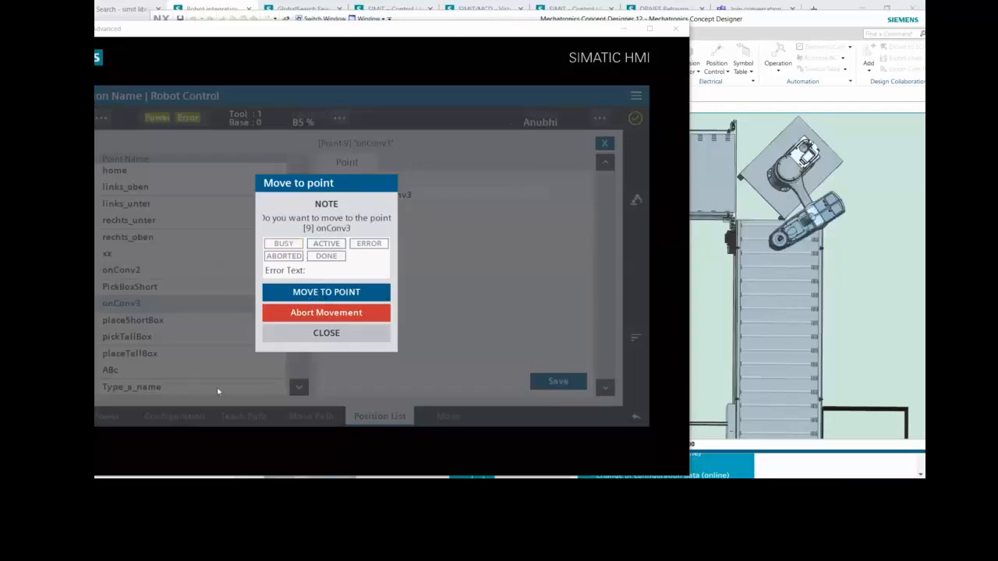
left_click(355, 337)
Step: Select the taught point onConv2 in the position list and move the robot to it
left_click(138, 269)
left_click(635, 339)
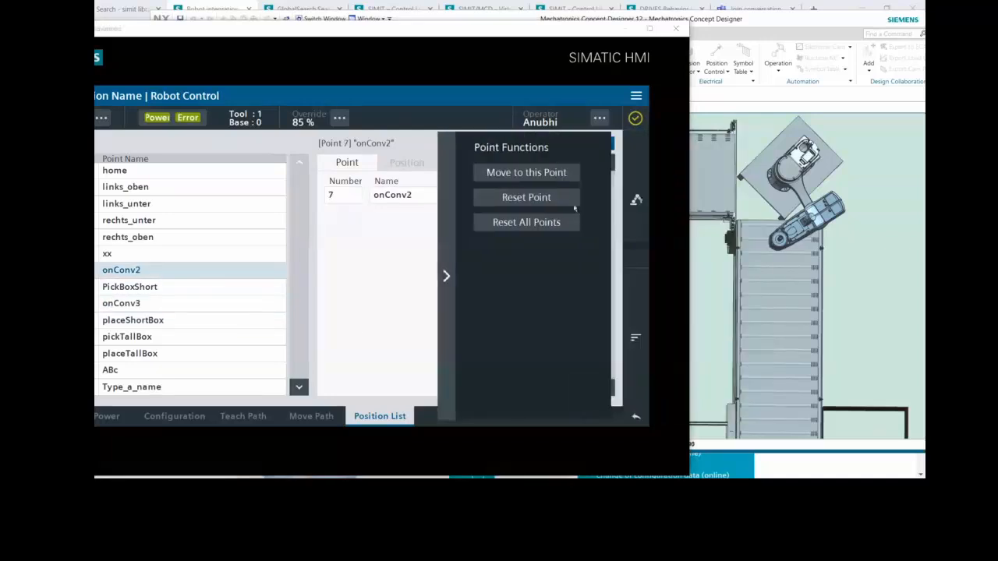
left_click(537, 173)
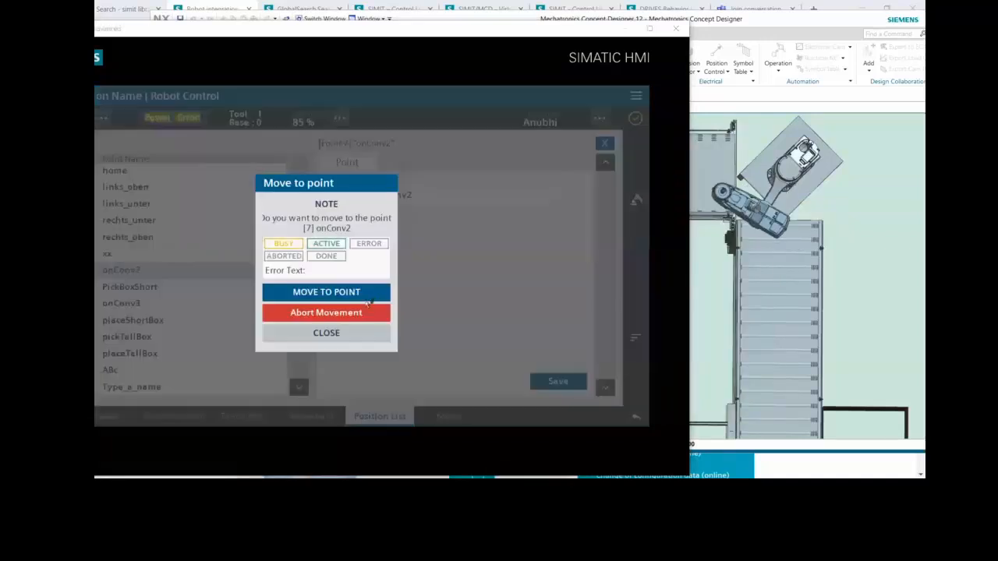
left_click(314, 338)
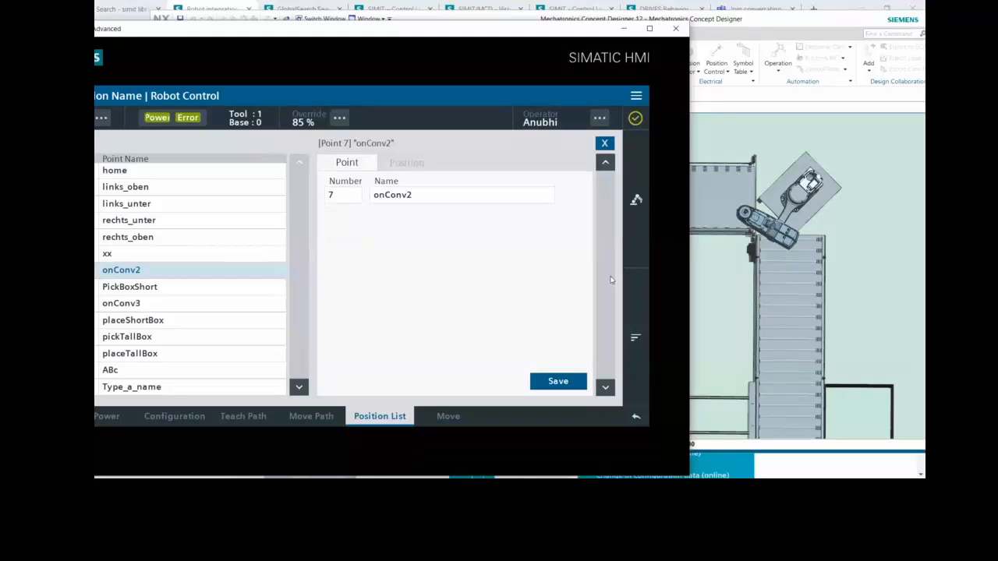
Step: Show the points taught in the pickTall path and return to the HMI's main overview screen
left_click(265, 417)
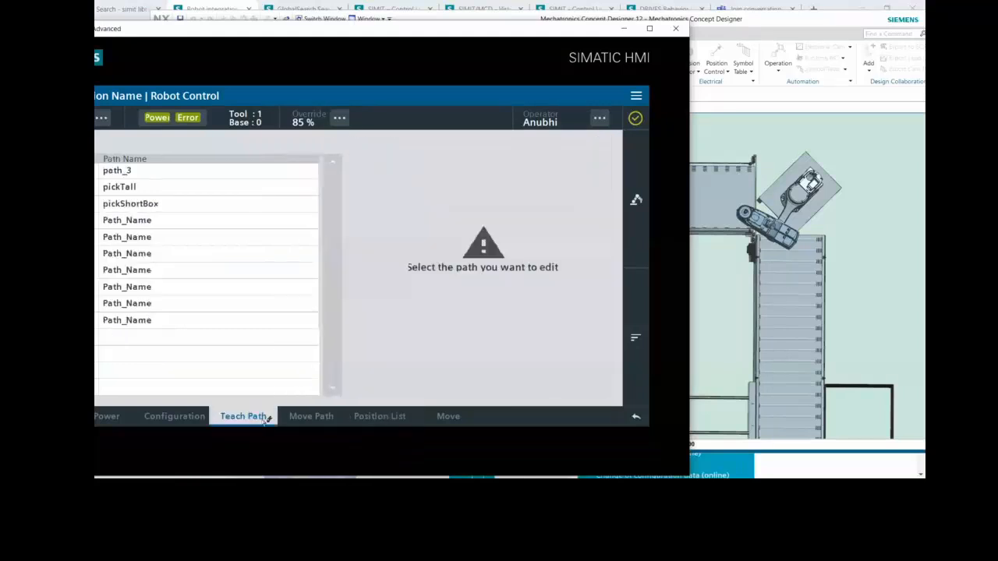
left_click(149, 186)
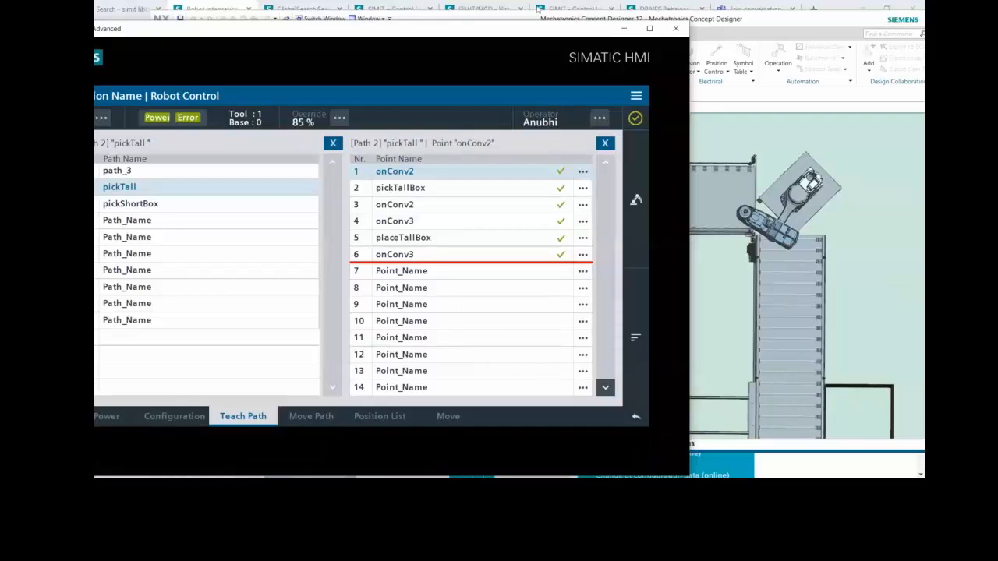
left_click_drag(120, 31, 181, 19)
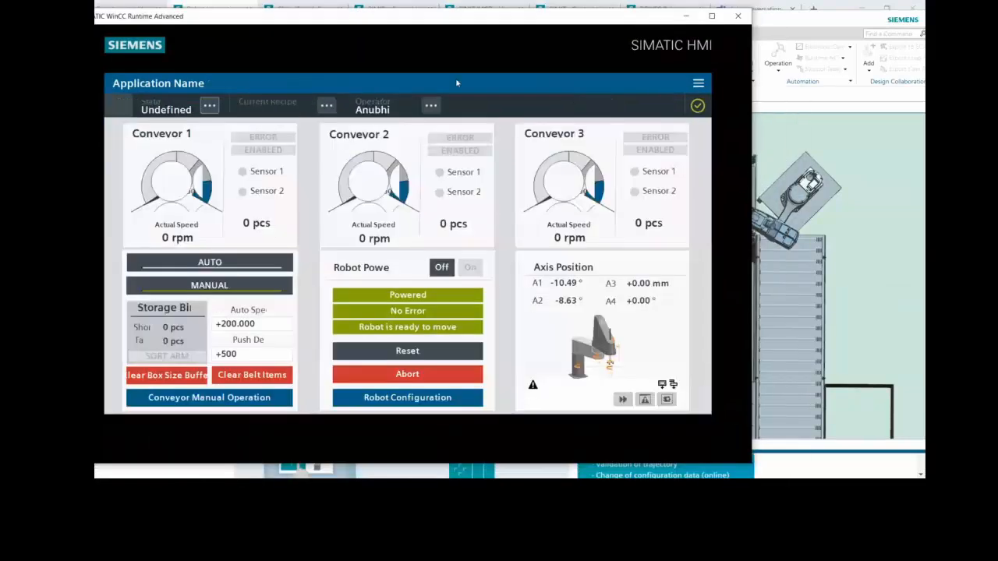
Step: Uncover the whole conveyor line in the NX model and activate the ObjectSource_BoxShort and ObjectSource_BoxTall object sources
left_click_drag(314, 21, 336, 255)
scroll(837, 265, "down", 2)
middle_click_drag(876, 332, 871, 302)
scroll(586, 129, "down", 1)
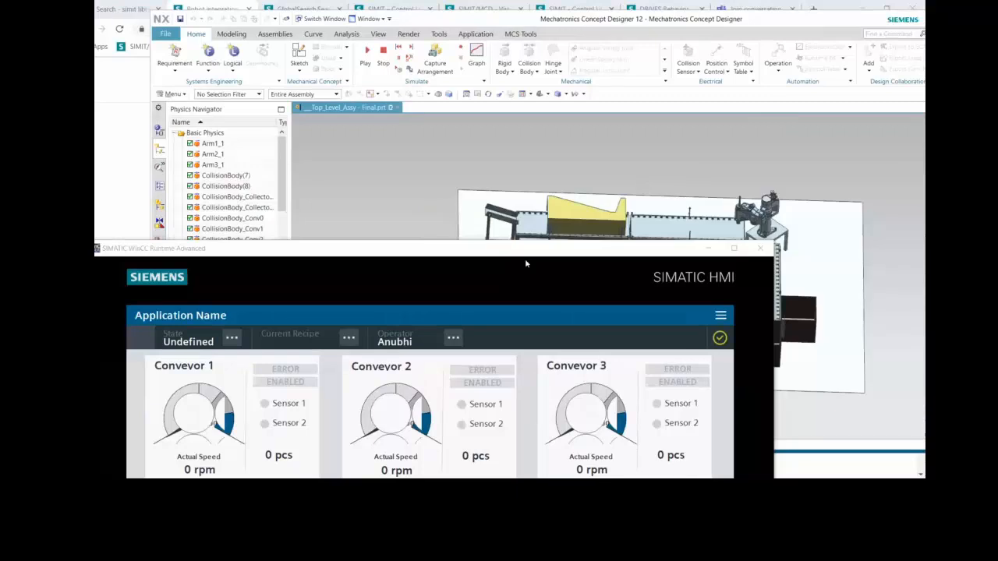
left_click_drag(522, 253, 530, 308)
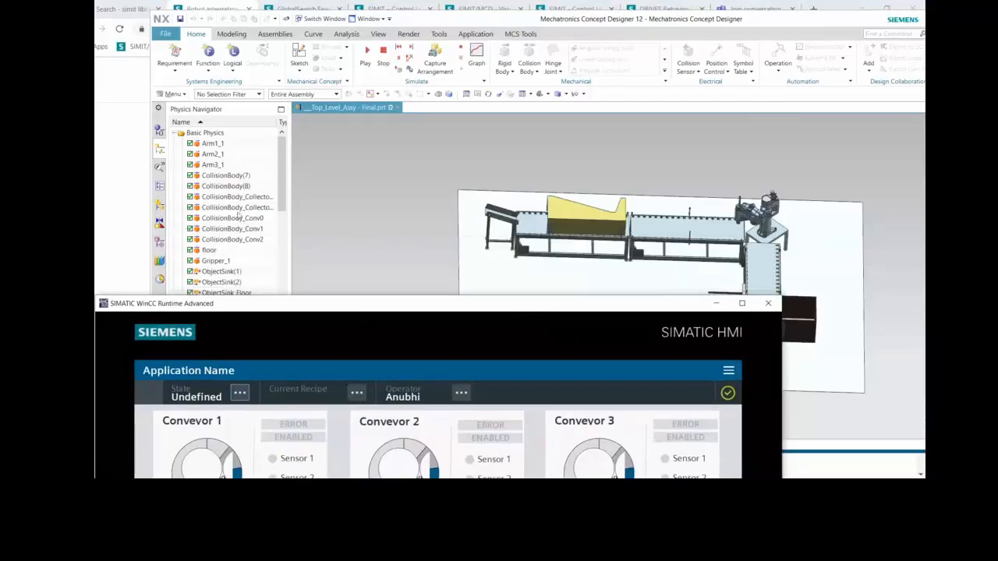
scroll(242, 223, "down", 1)
scroll(242, 223, "down", 3)
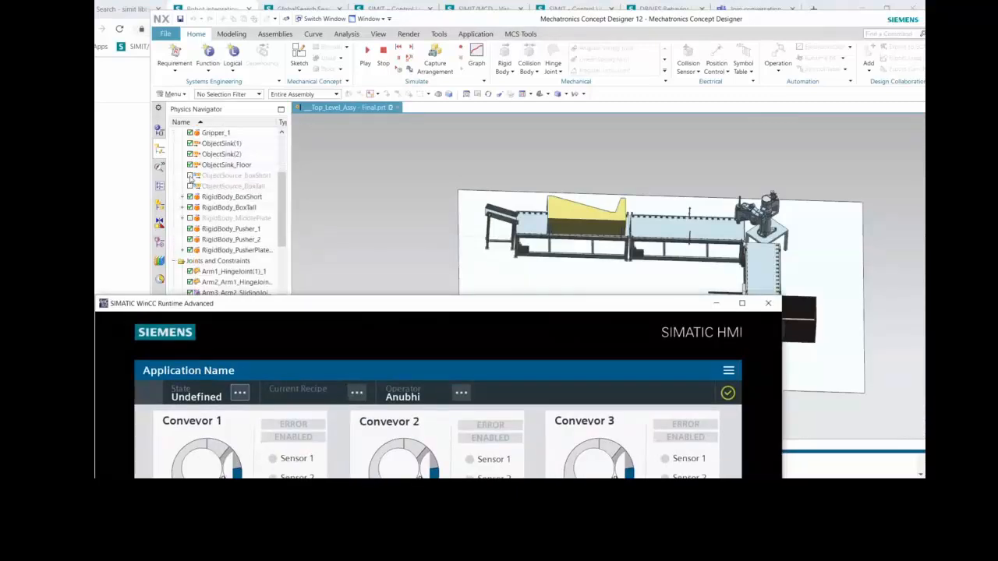
left_click(191, 177)
left_click(190, 187)
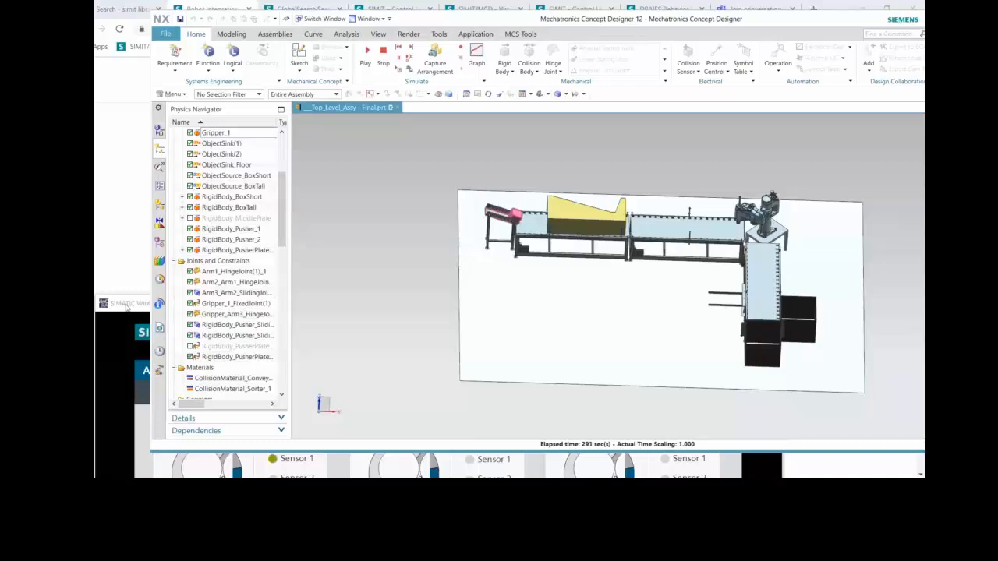
Step: Return to the HMI, start the conveyors in AUTO mode, and place the window so the robot stays in view
left_click(126, 306)
left_click_drag(444, 307, 475, 309)
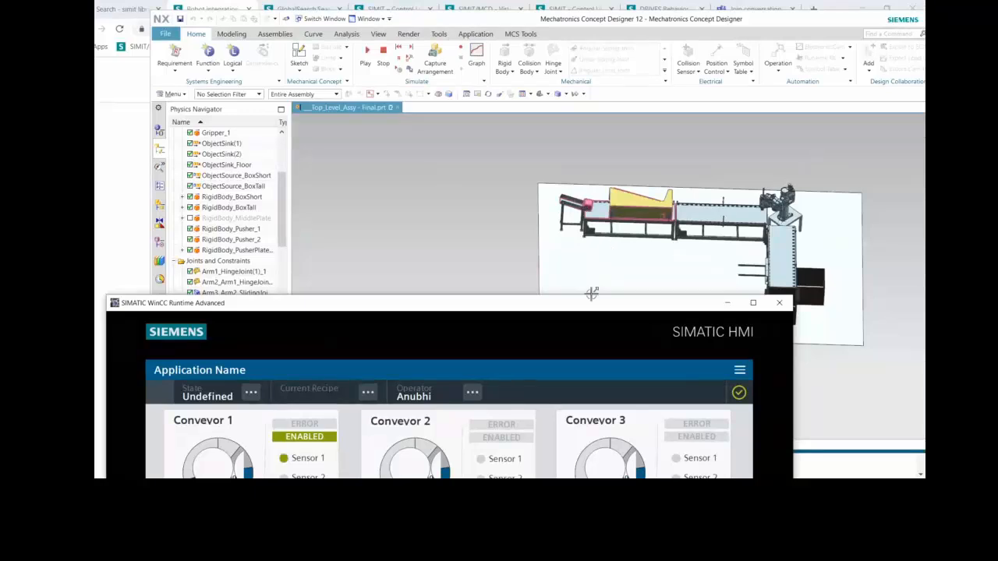
left_click_drag(579, 306, 480, 26)
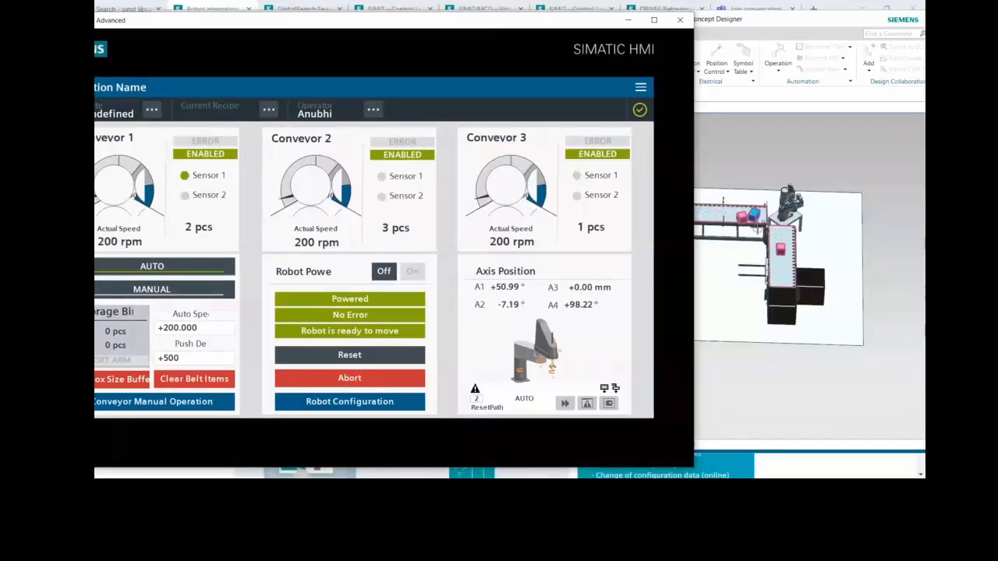
Step: Examine the robot and the boxes arriving on the conveyor up close from the side in the NX model
scroll(789, 227, "up", 3)
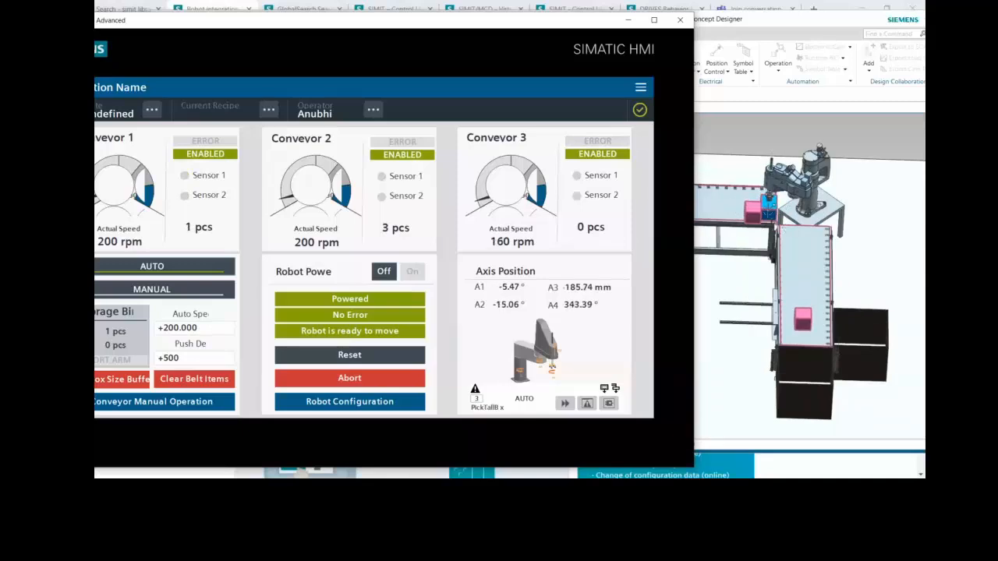
middle_click_drag(789, 227, 753, 256)
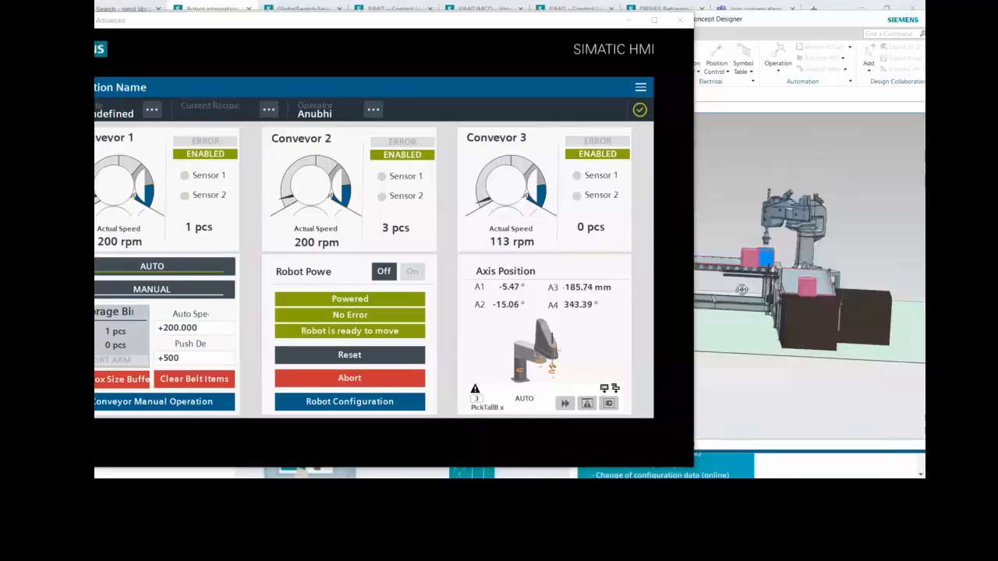
scroll(754, 256, "up", 2)
scroll(753, 256, "up", 1)
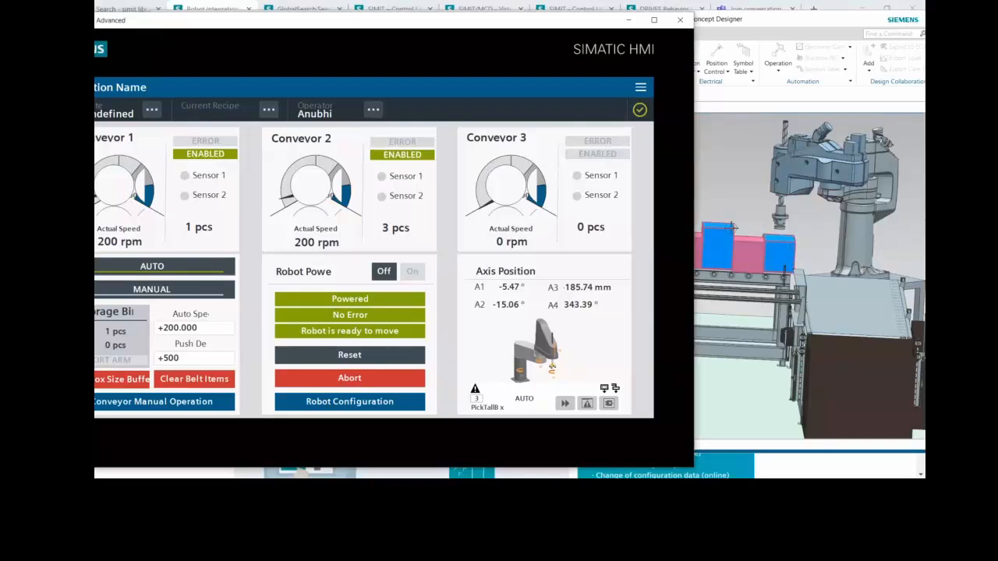
scroll(781, 251, "down", 1)
left_click(677, 340)
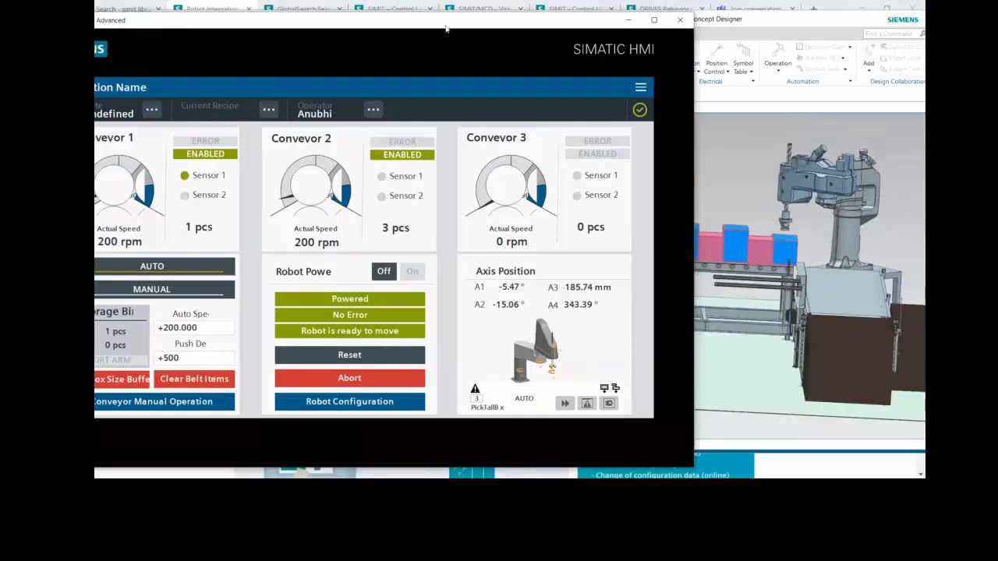
Step: Deactivate the RigidBody_BoxShort and RigidBody_BoxTall rigid bodies, reactivate RigidBody_BoxShort, and return to the HMI
left_click_drag(374, 60, 432, 314)
scroll(243, 212, "down", 1)
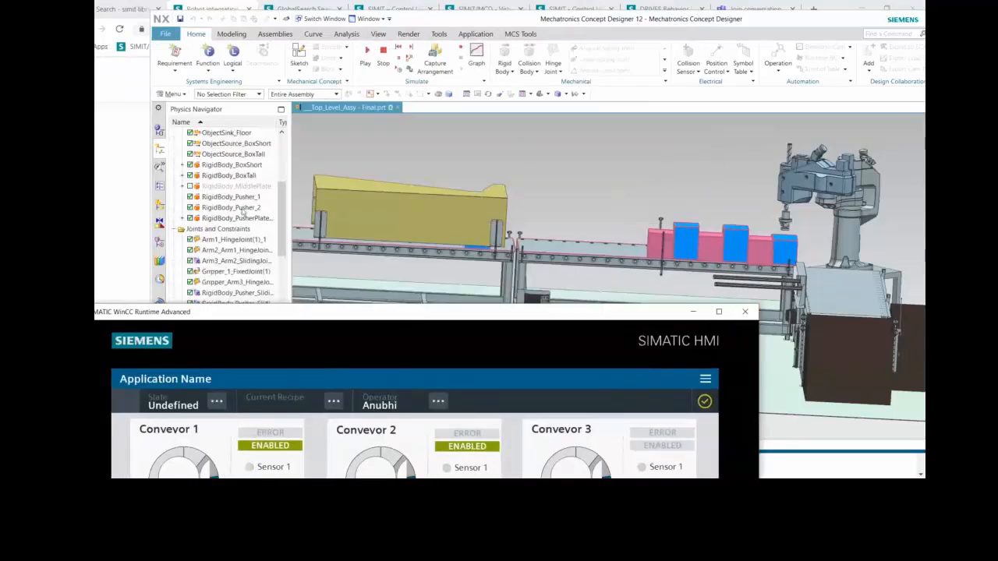
left_click(190, 164)
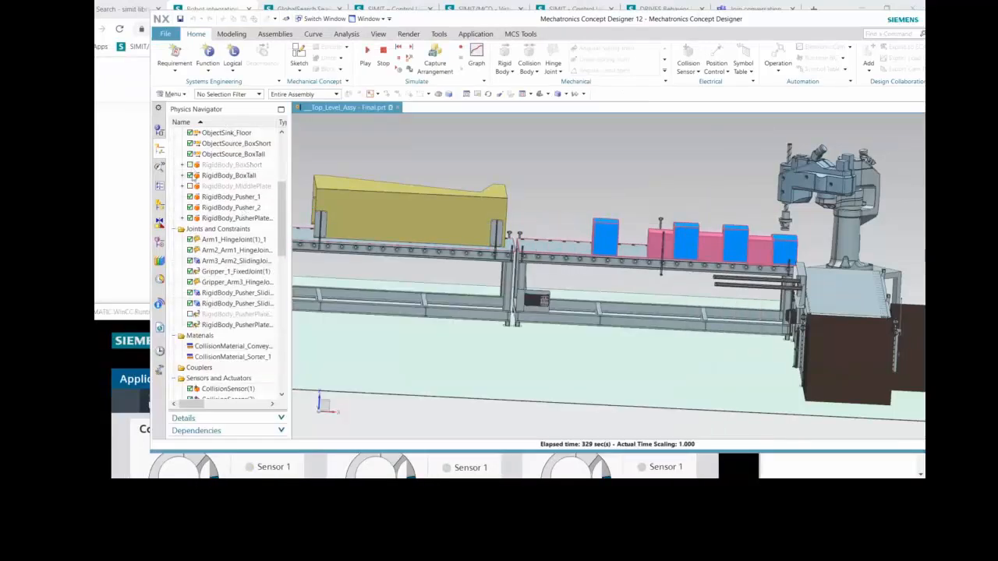
left_click(191, 176)
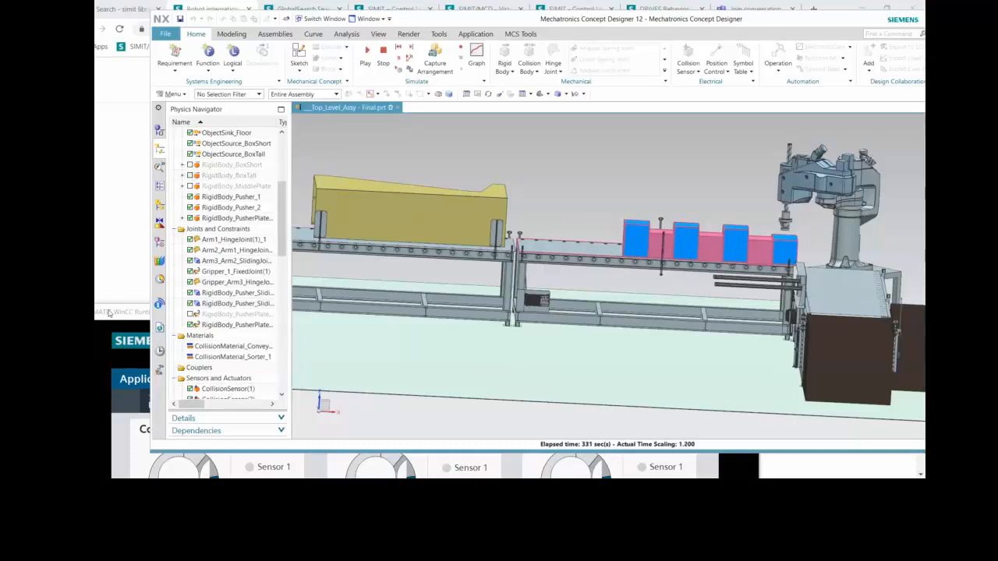
left_click(110, 314)
left_click_drag(429, 314, 349, 229)
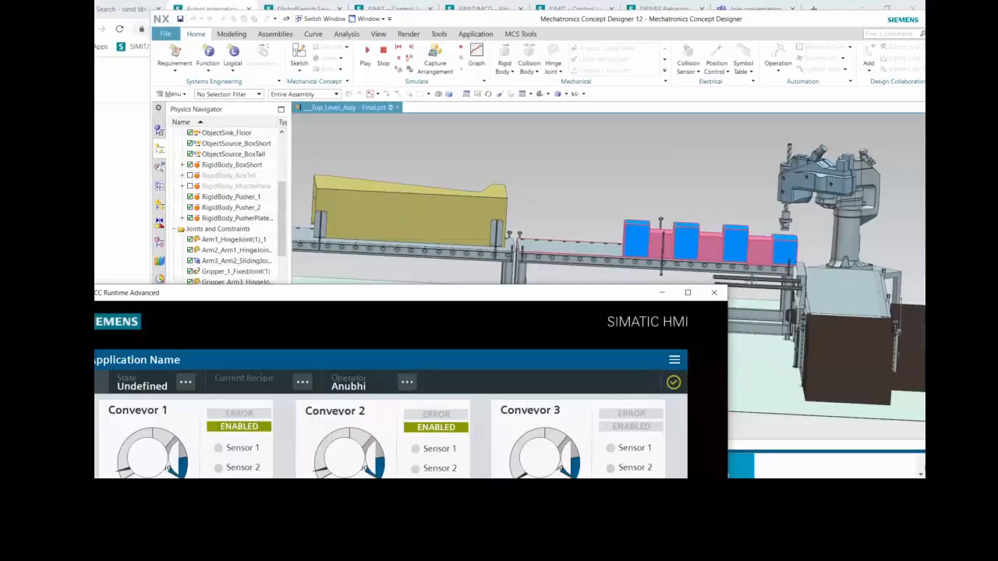
Step: Open the PickPlace sequence diagram in the HMI and show the logic of the Trans3 transition
left_click_drag(572, 295, 591, 20)
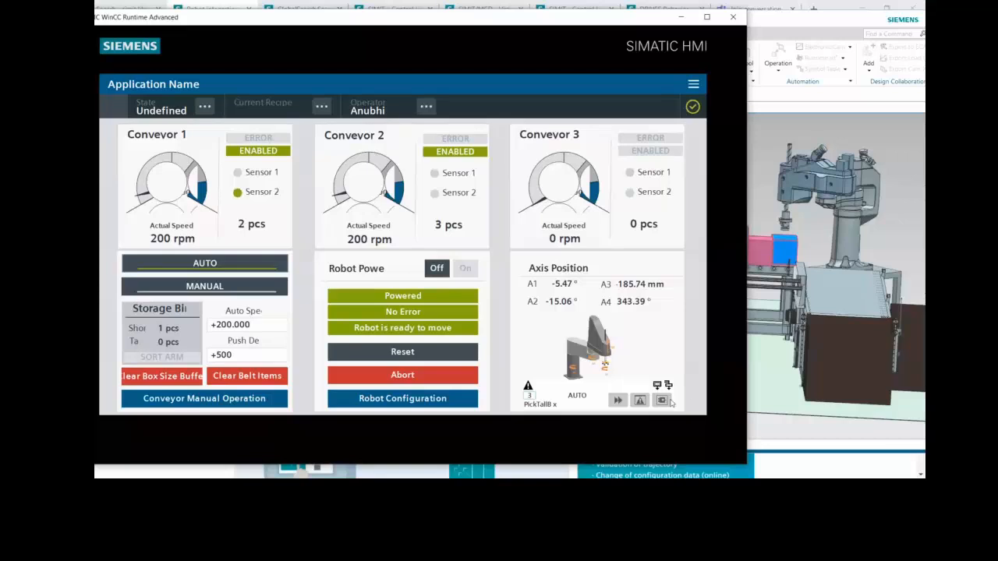
left_click(663, 400)
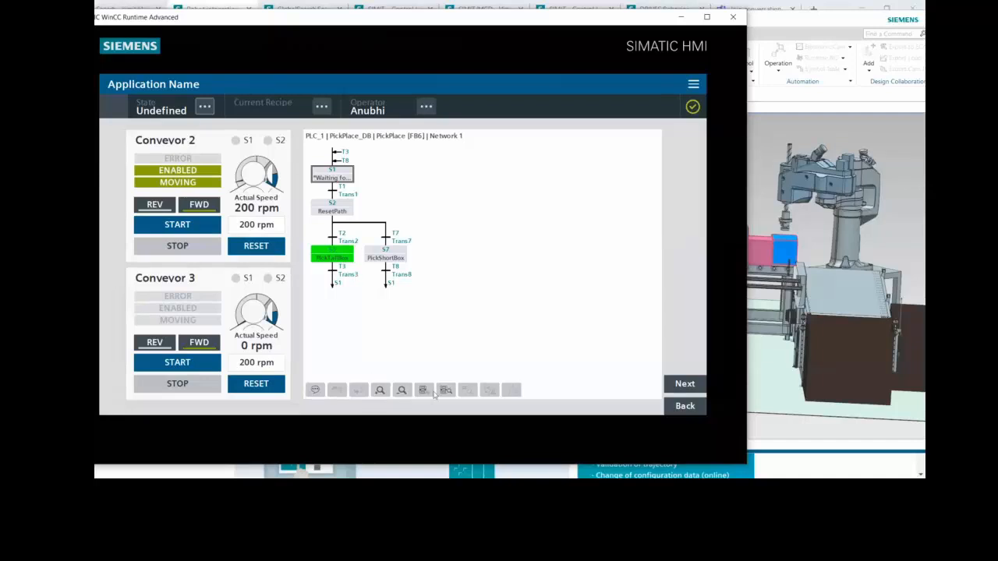
left_click(445, 391)
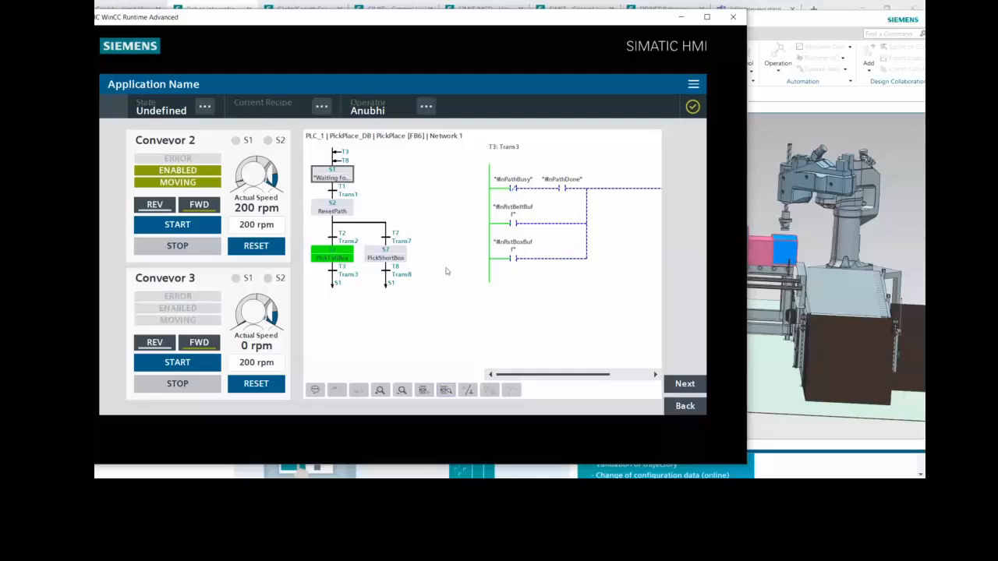
Step: Shift the HMI window clear of the screen edge and return from the PickPlace sequence diagram to the overview screen
left_click_drag(344, 22, 483, 38)
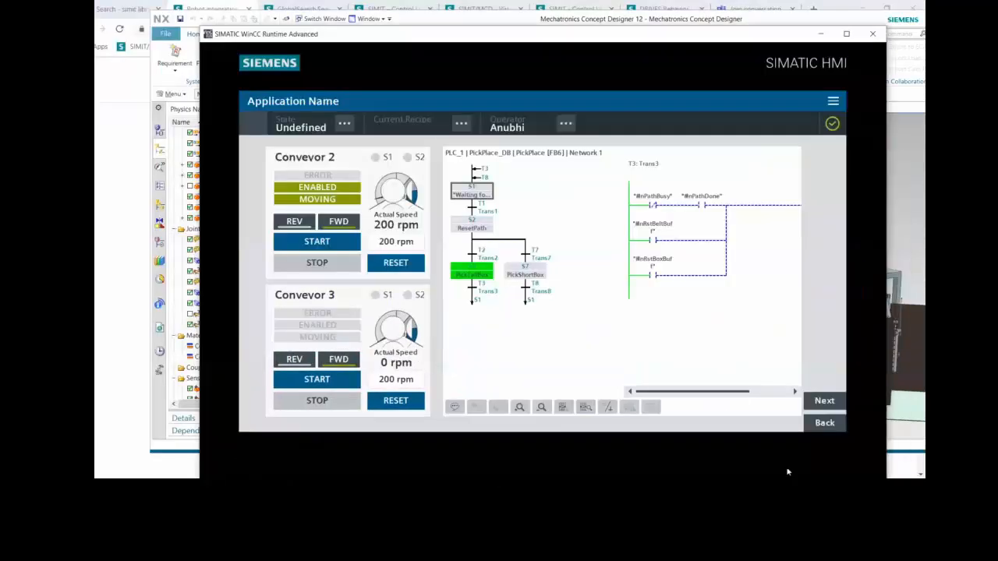
left_click(824, 423)
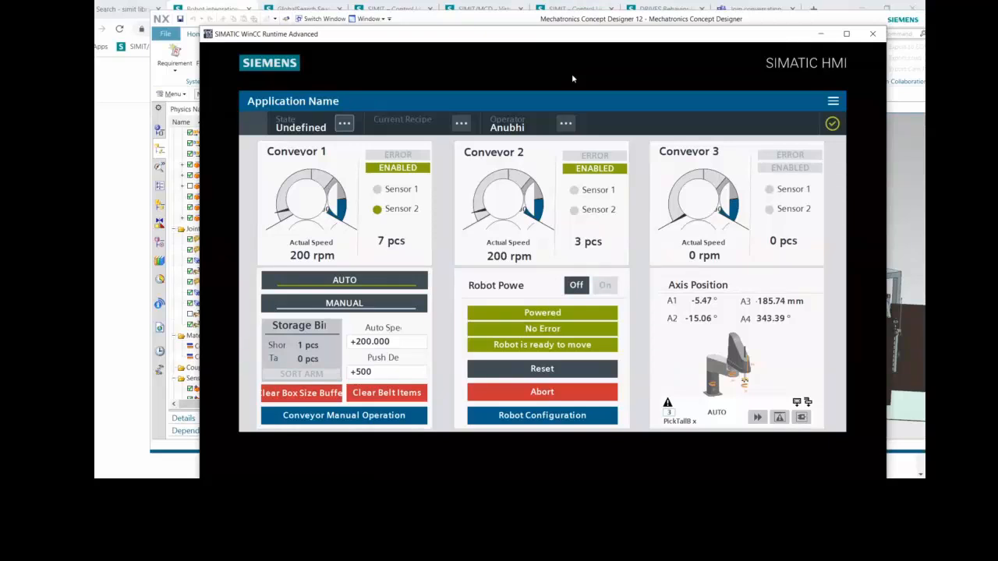
Step: Switch to the PowerPoint slide show and bring up the slide on the Compatibility Tool and SIMIT/MCD application examples
key("alt+Tab")
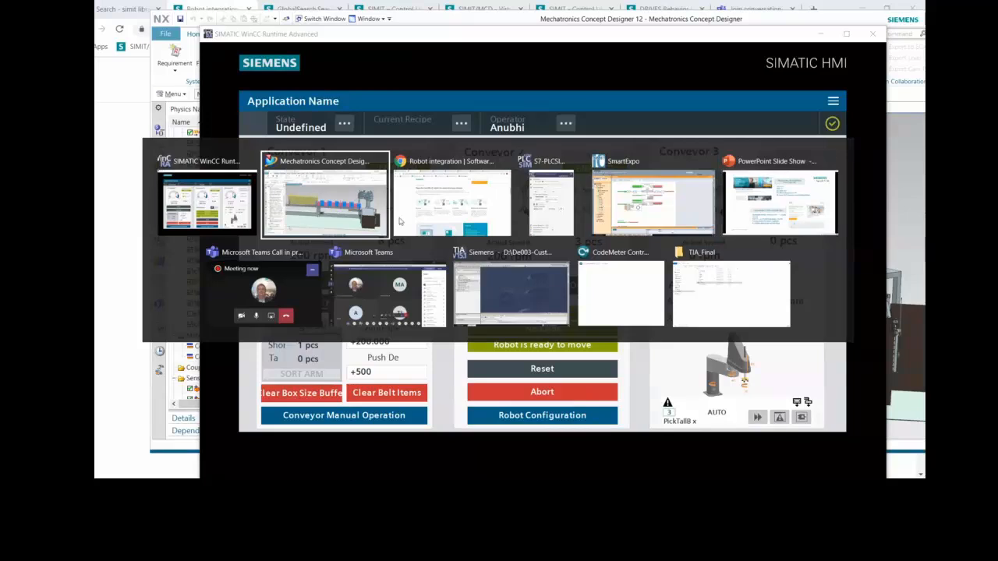
left_click(749, 196)
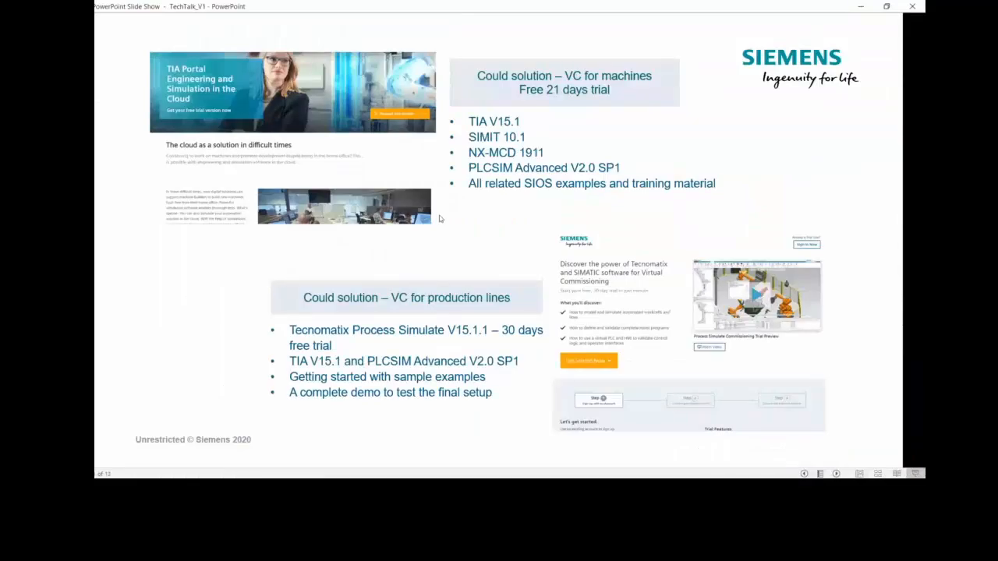
scroll(440, 219, "up", 2)
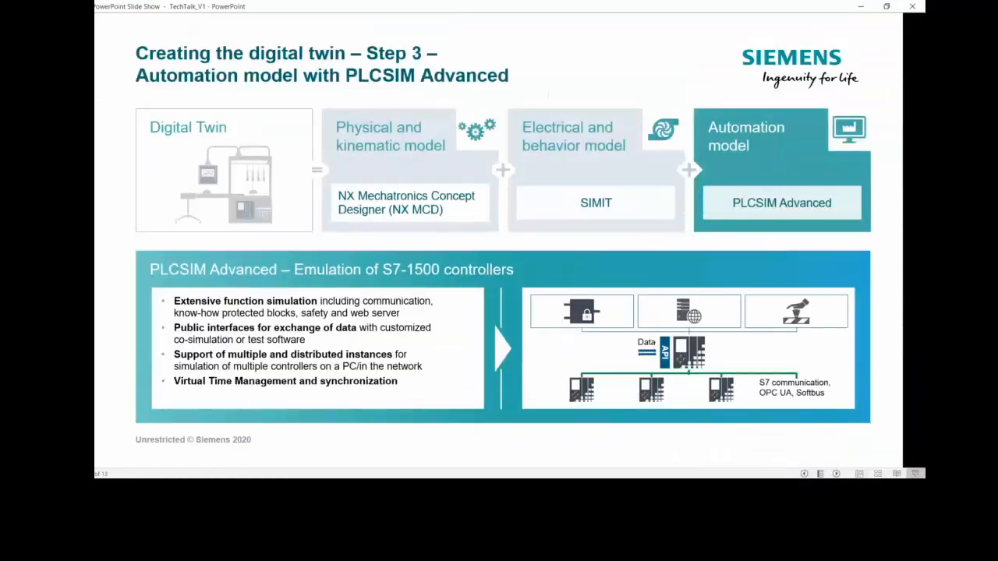
scroll(440, 219, "down", 1)
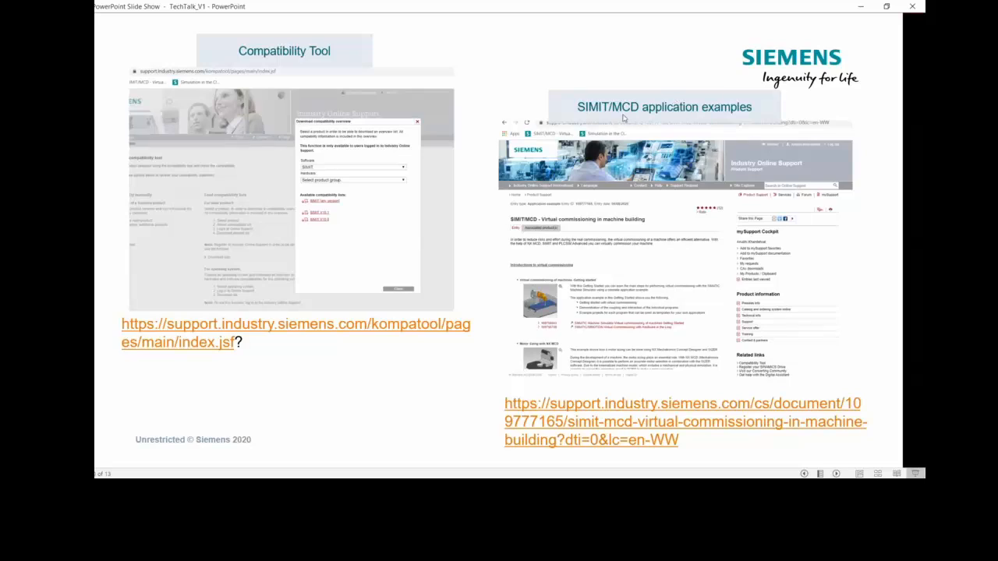
Step: Switch to Chrome and open the bookmarked Siemens support page "SIMIT/MCD - Virtual commissioning in machine building"
key("alt+Tab")
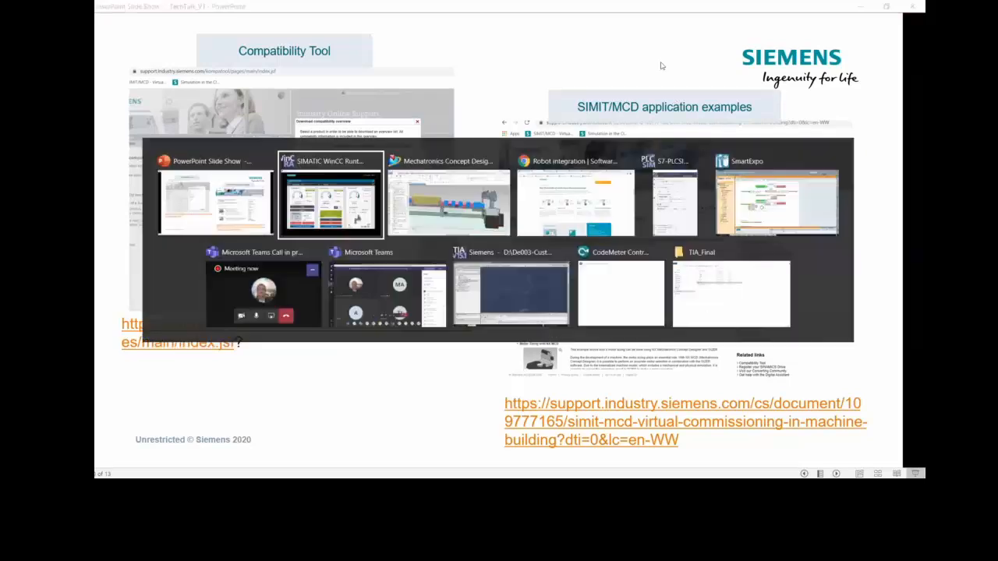
left_click(622, 234)
left_click(133, 47)
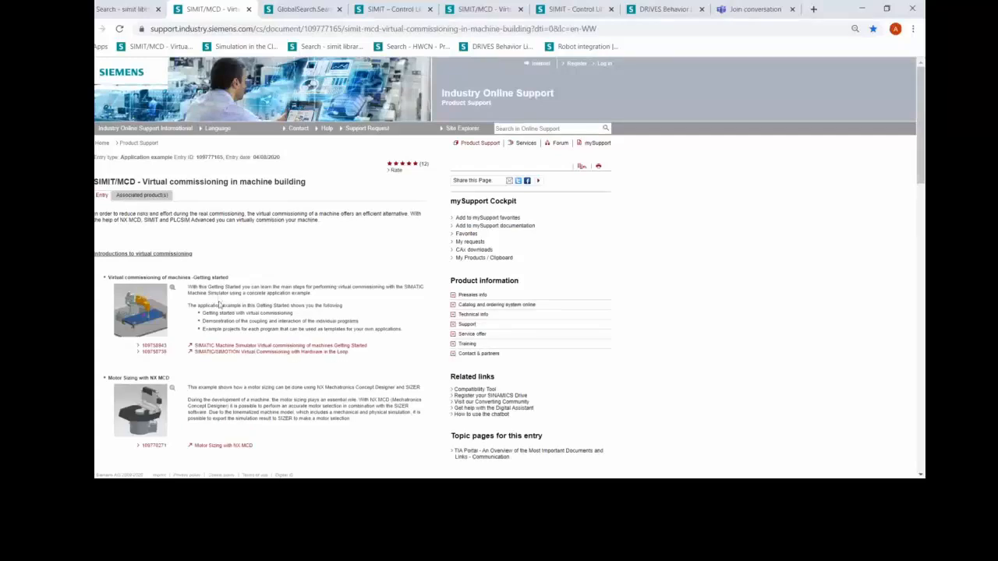
Step: Review the introductory virtual commissioning examples and the MCD/SIMIT models of machine modules on the support page
scroll(219, 304, "down", 2)
scroll(219, 314, "down", 3)
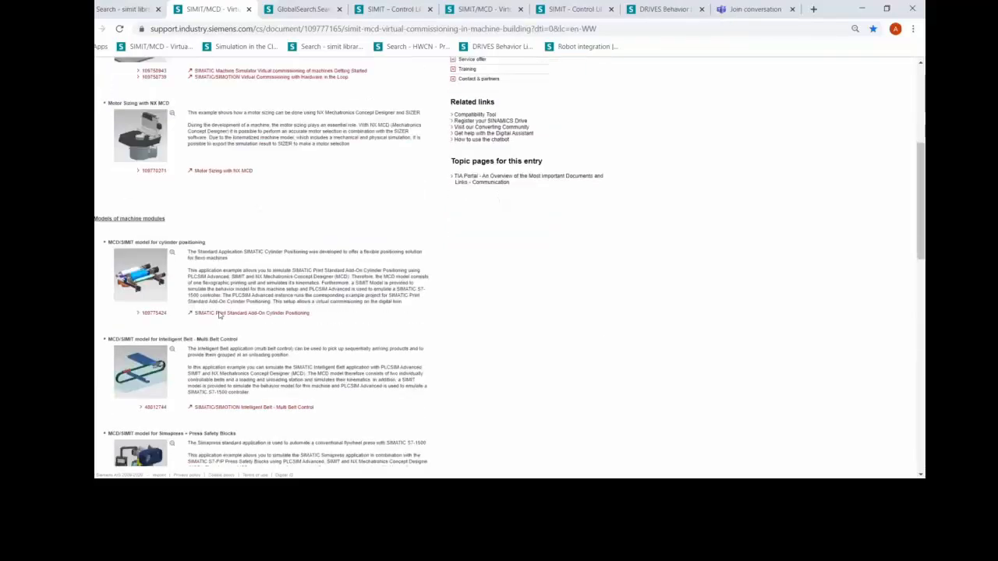
scroll(219, 314, "up", 5)
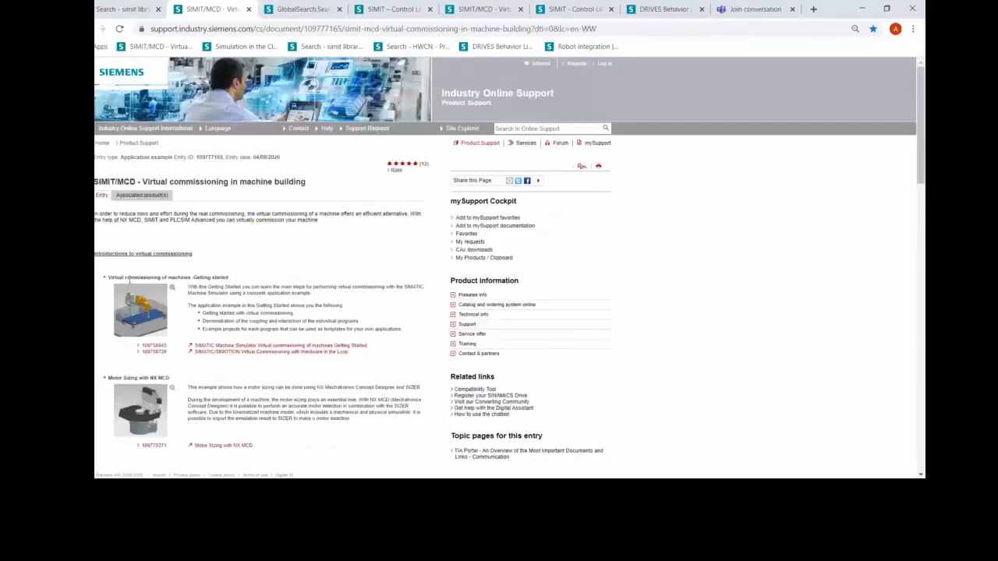
scroll(214, 277, "down", 1)
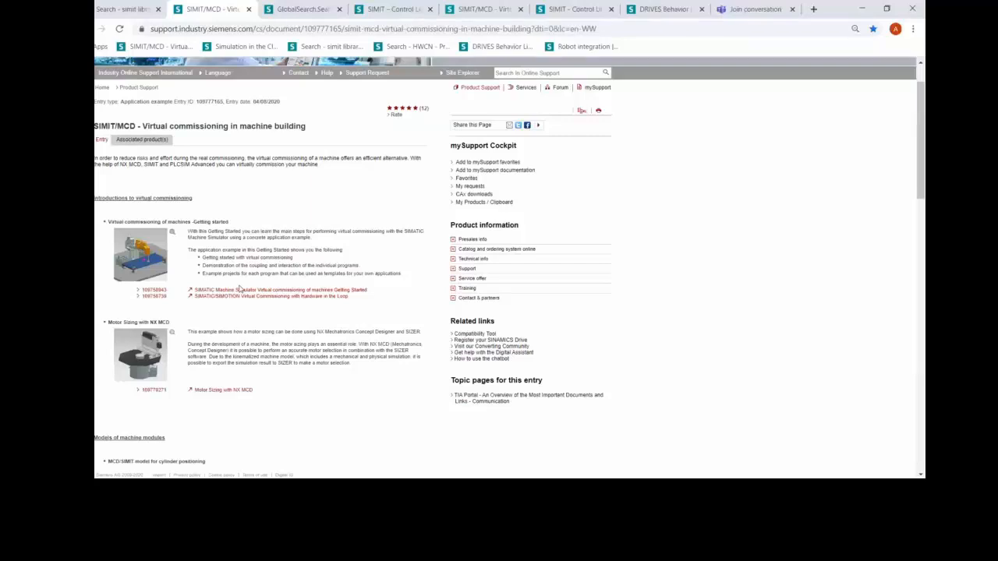
scroll(239, 289, "down", 2)
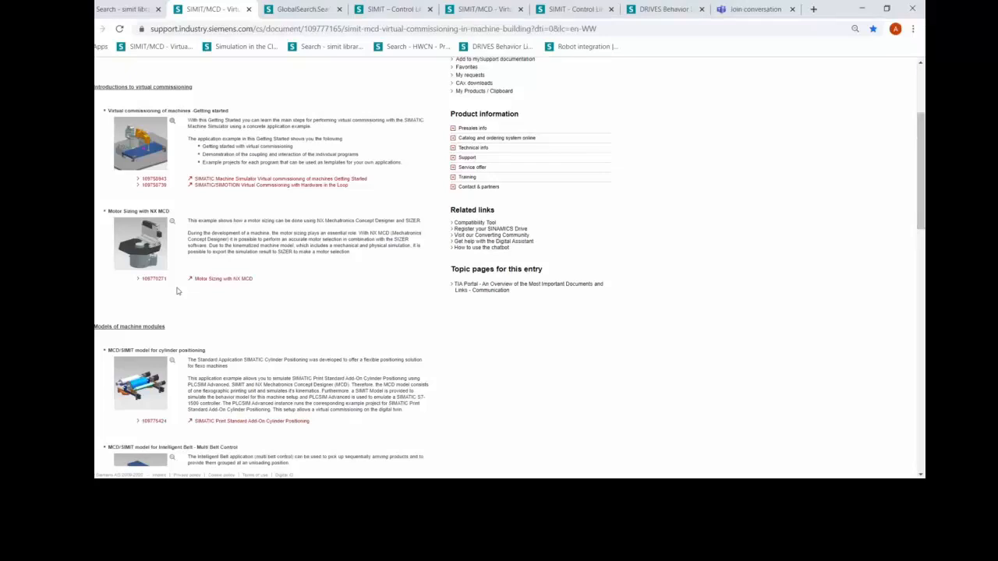
scroll(296, 325, "down", 3)
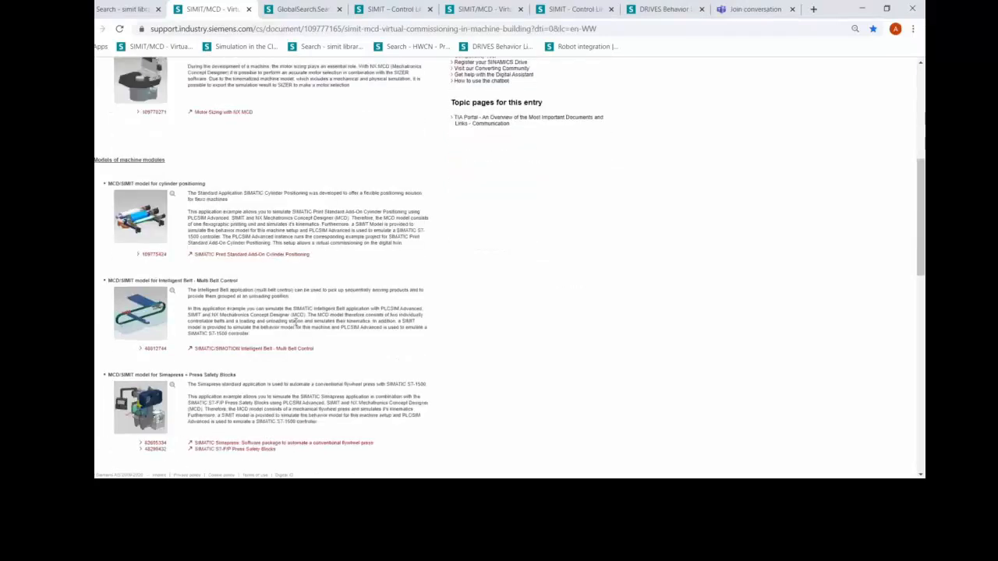
scroll(296, 323, "down", 2)
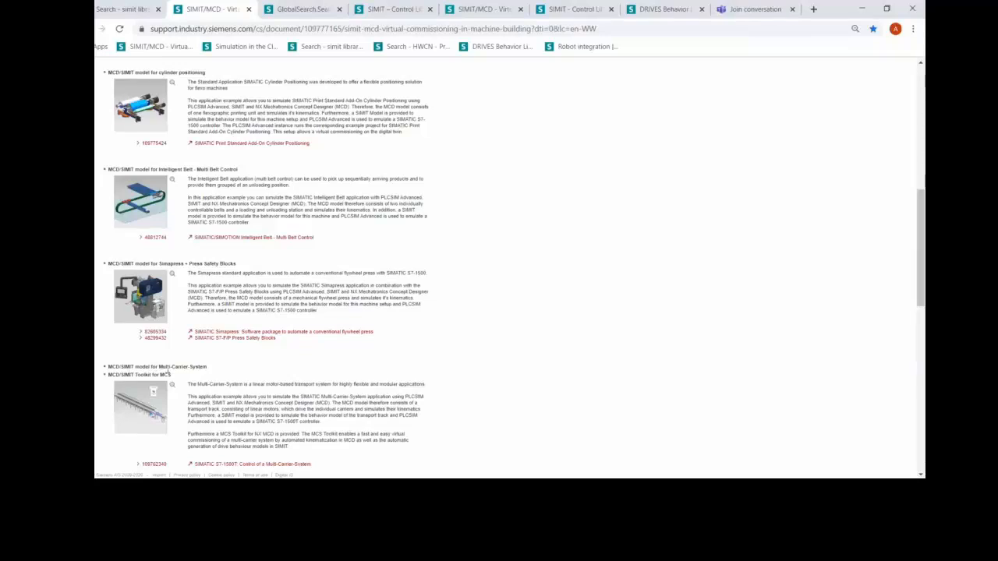
scroll(156, 373, "up", 1)
scroll(148, 372, "up", 1)
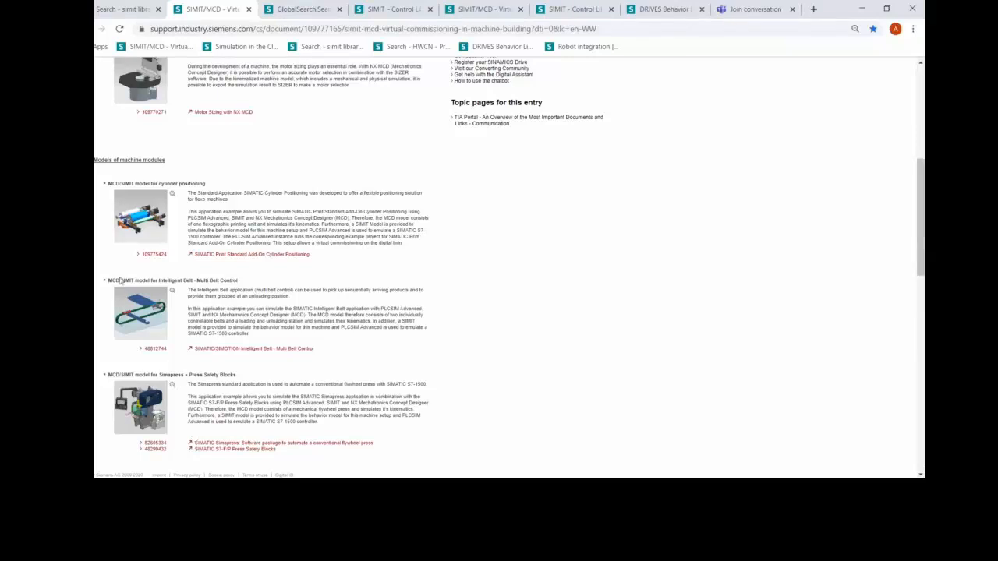
scroll(239, 286, "down", 1)
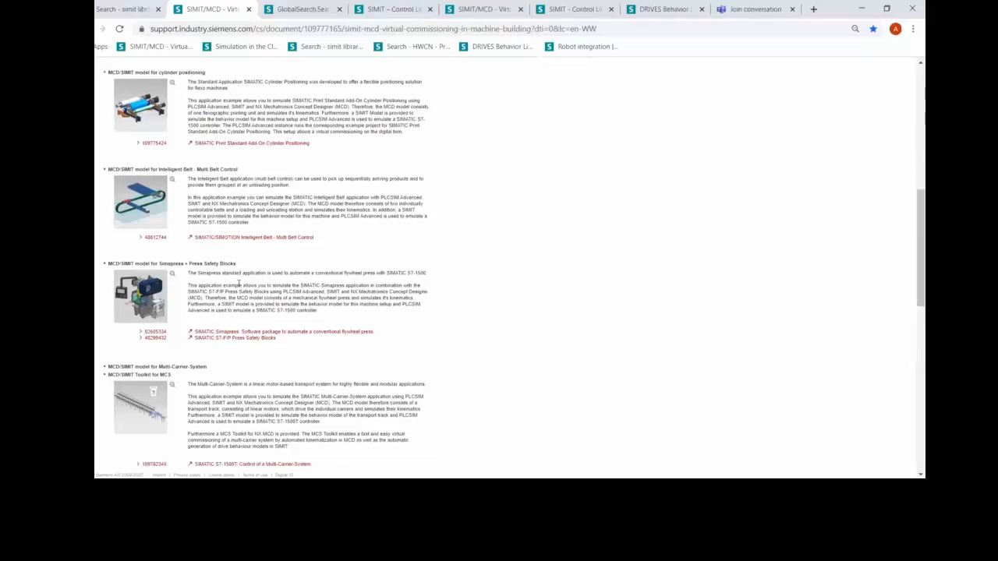
Step: Review the Multi-Carrier-System model and the SIMIT extensions, including the Control Library and Overview Page, and return to the page's beginning
scroll(238, 284, "down", 2)
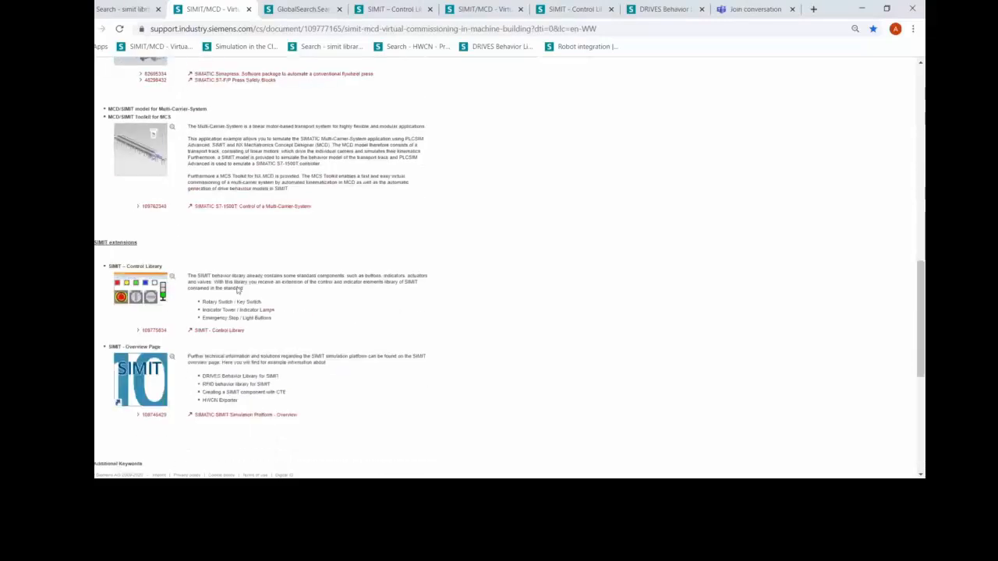
scroll(238, 290, "down", 1)
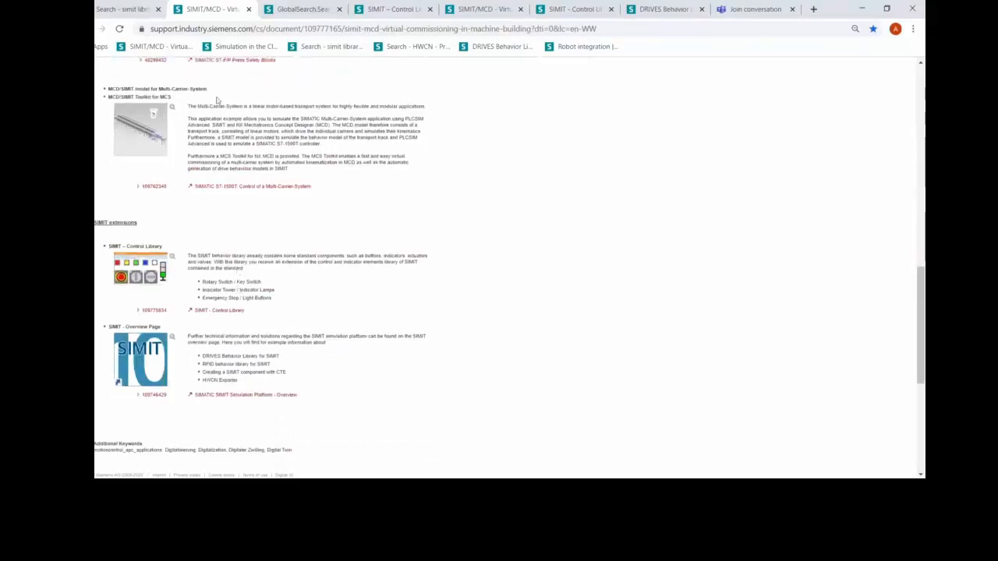
scroll(152, 108, "down", 1)
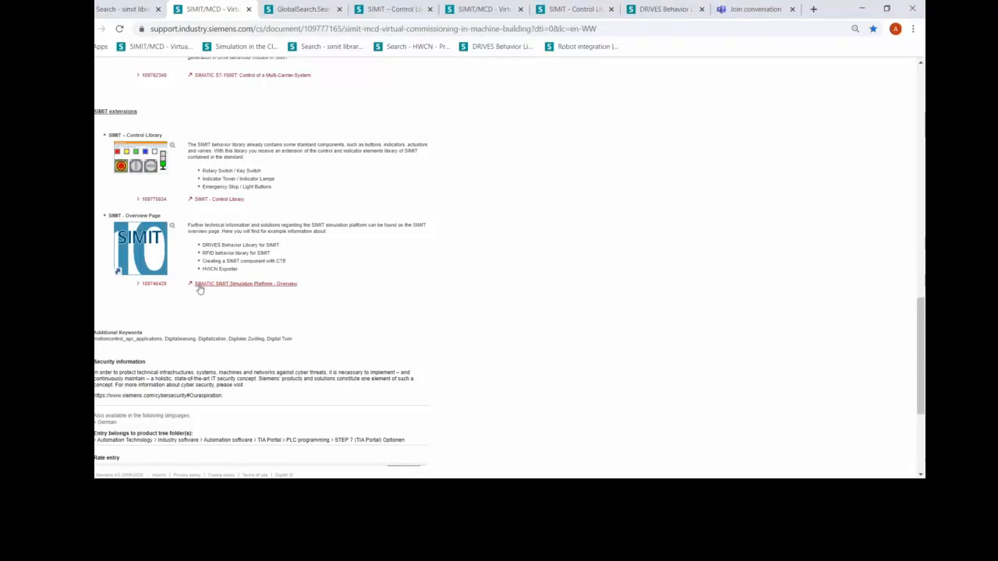
scroll(369, 316, "up", 2)
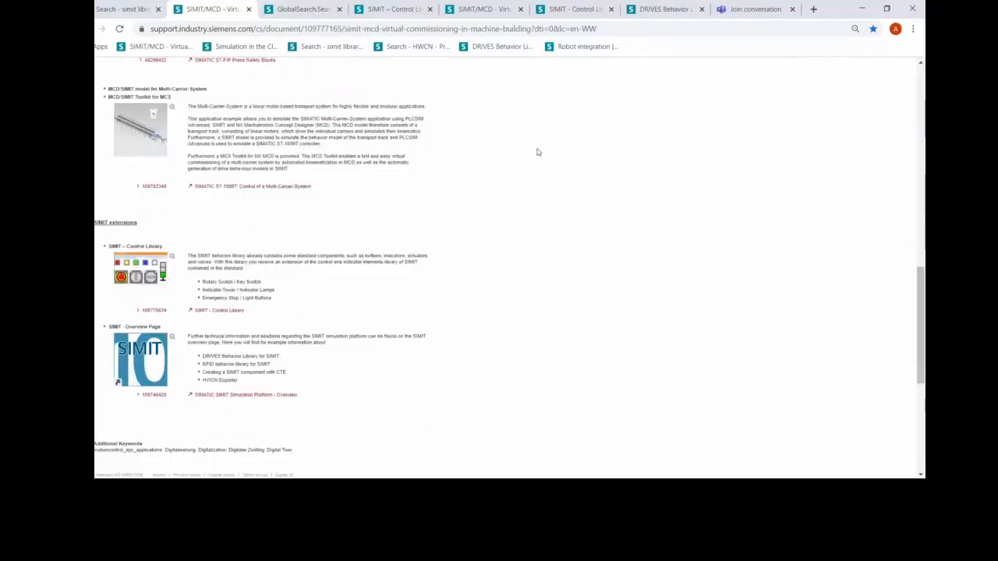
scroll(521, 200, "up", 12)
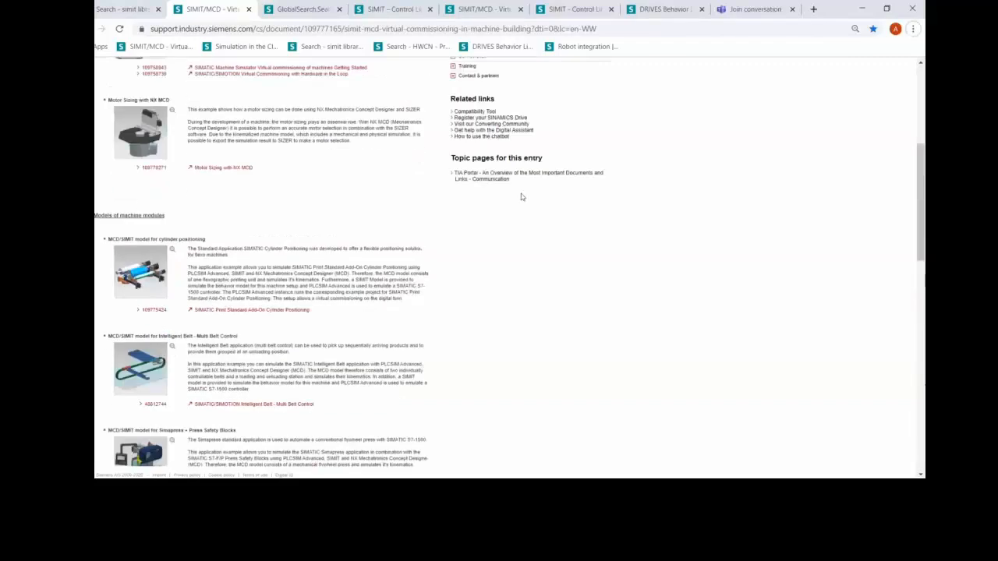
Step: Return to the PowerPoint slide show and advance to the slide on cloud trial solutions for machines and production lines
key("alt+Tab")
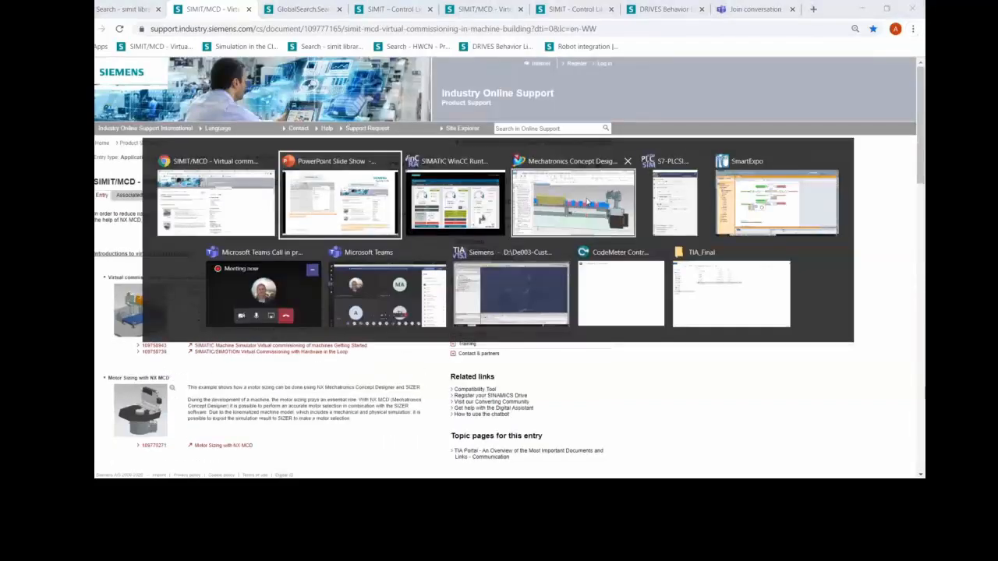
left_click(331, 214)
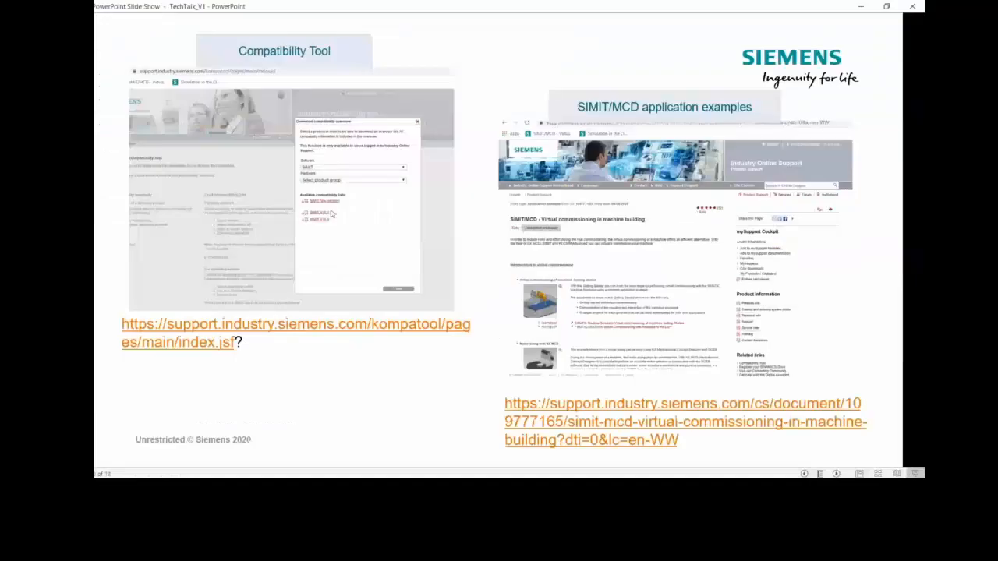
left_click(350, 381)
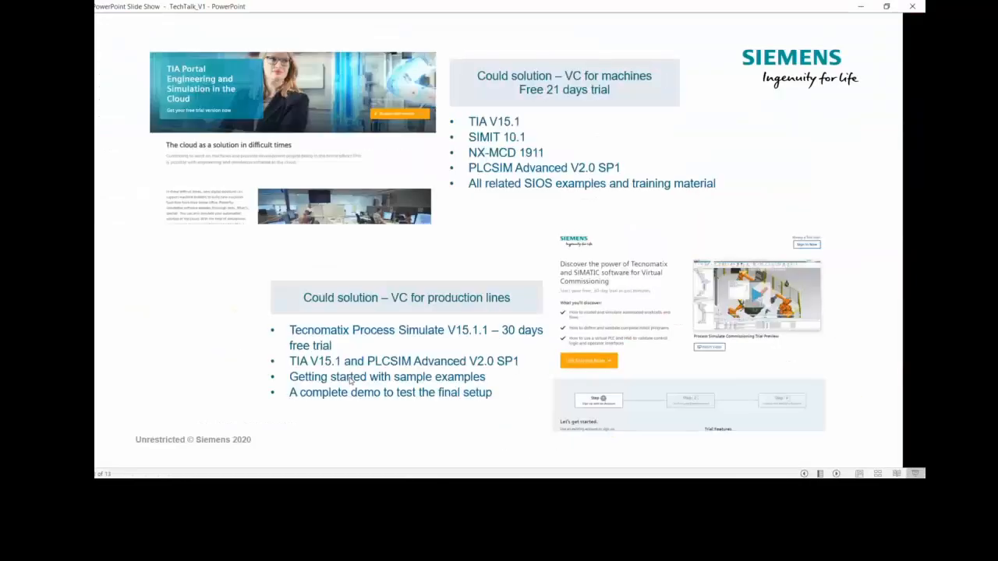